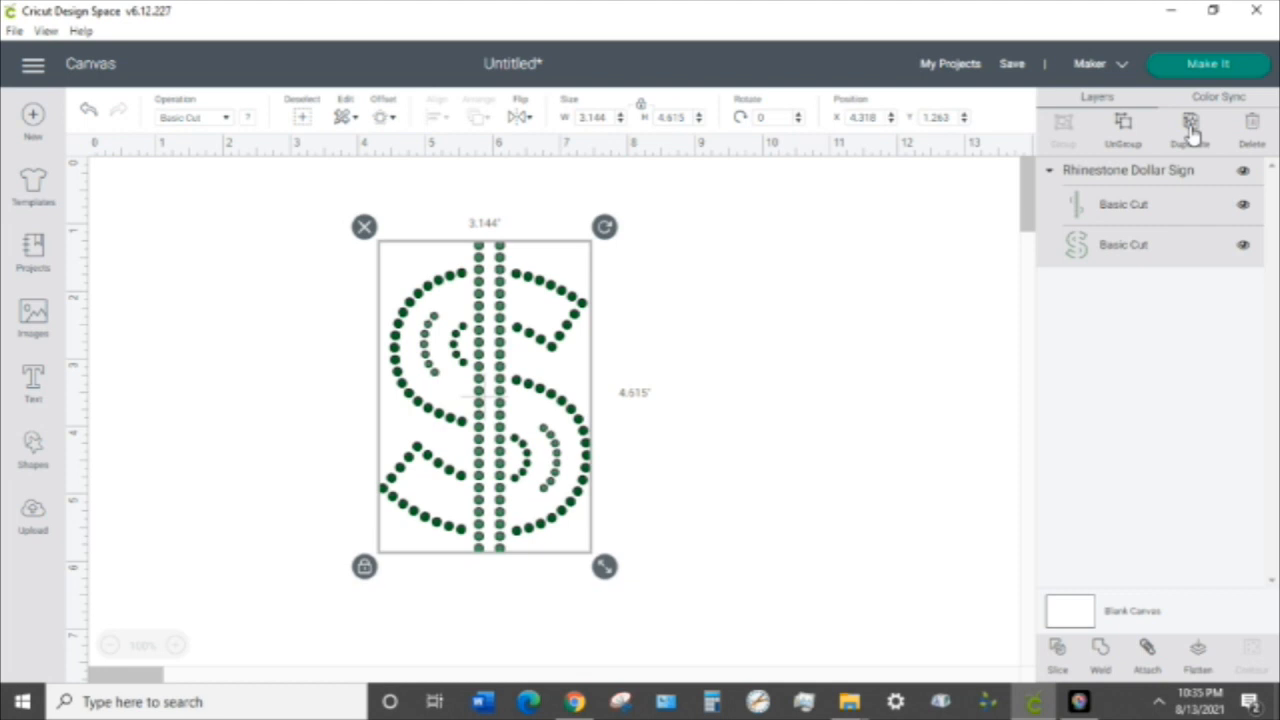
- Duplicate the rhinestone dollar sign and center the two copies exactly on top of each other
{"action": "left_click", "coordinate": [1190, 125]}
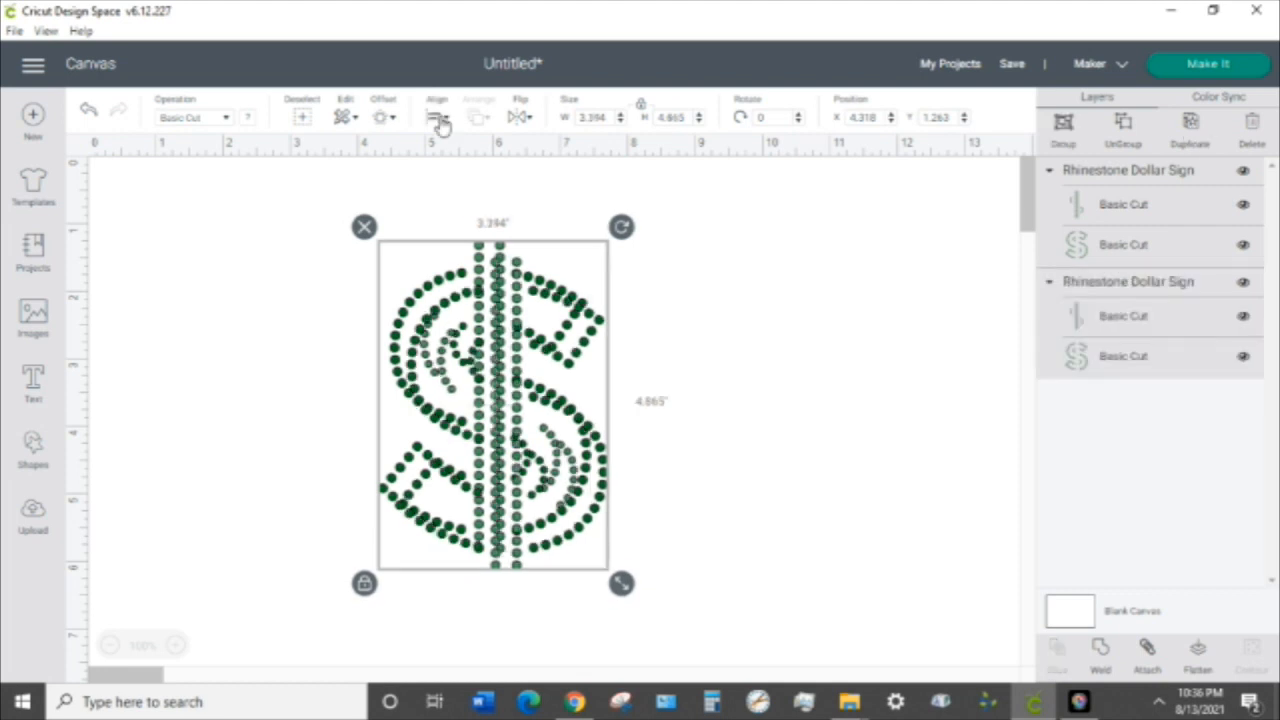
{"action": "left_click", "coordinate": [440, 118]}
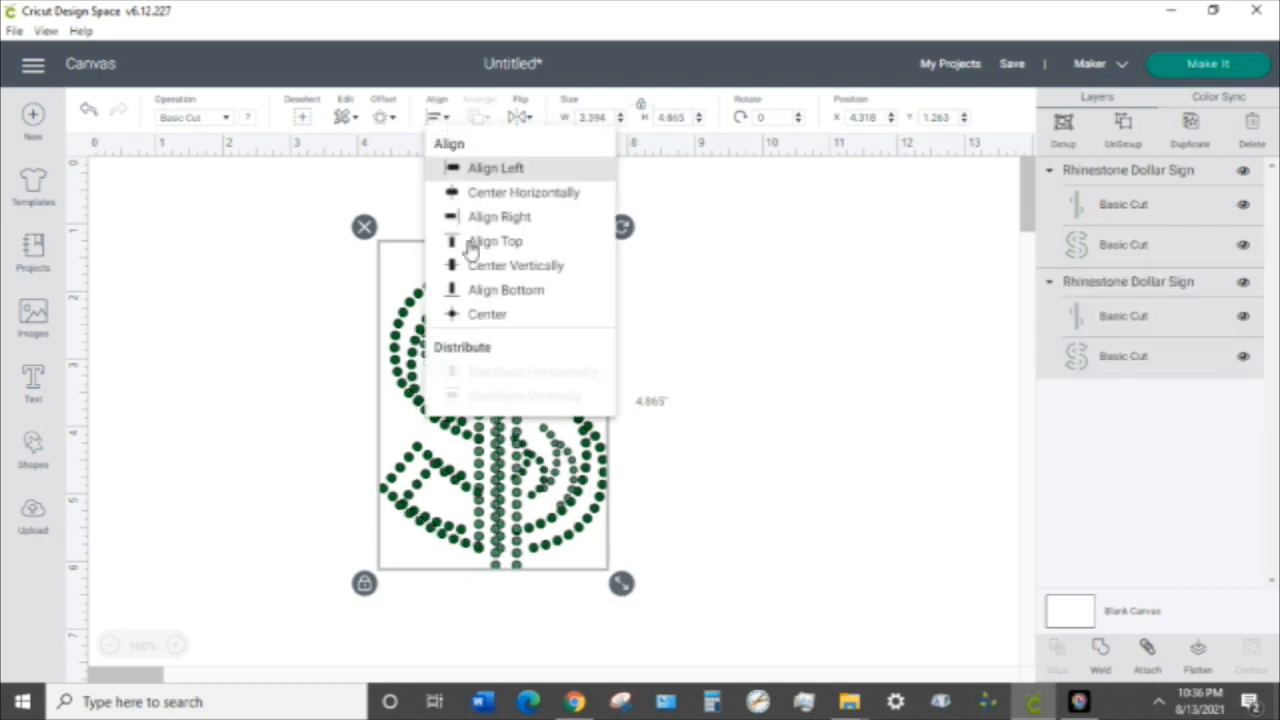
{"action": "left_click", "coordinate": [489, 314]}
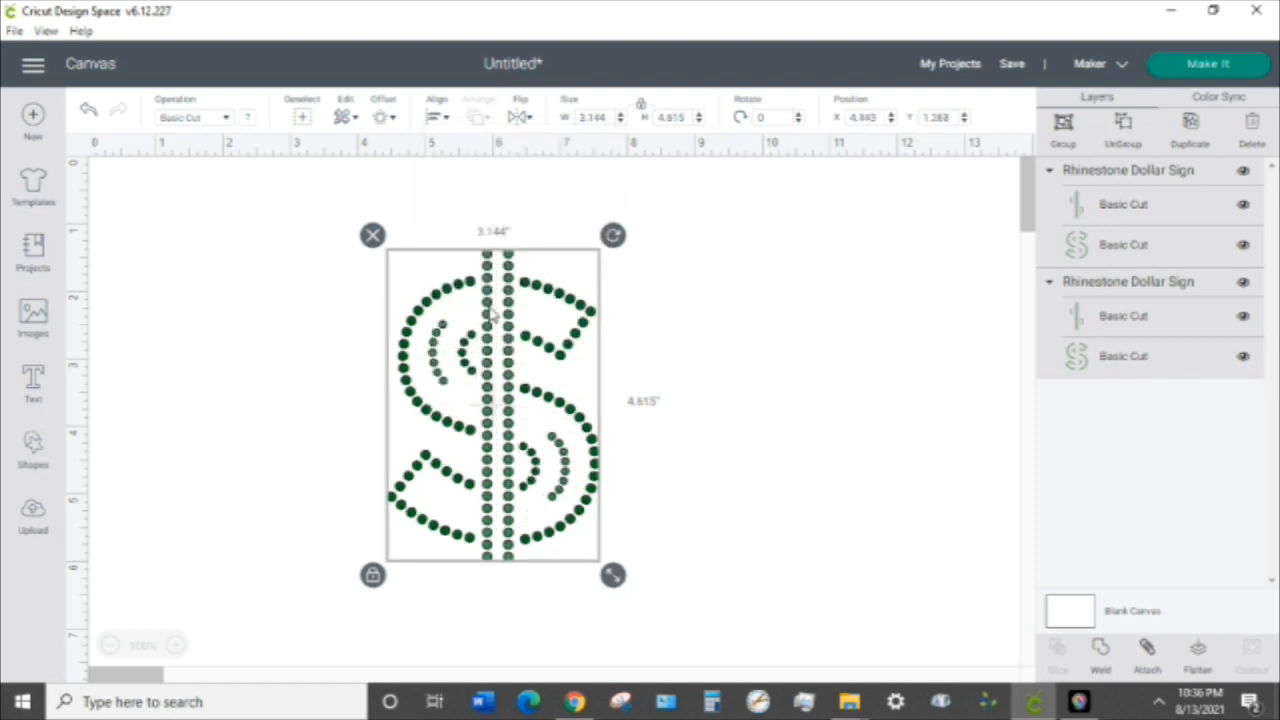
- Hide the lower dollar sign copy, and ungroup the upper one to hide its S-shaped layer
{"action": "left_click", "coordinate": [1245, 283]}
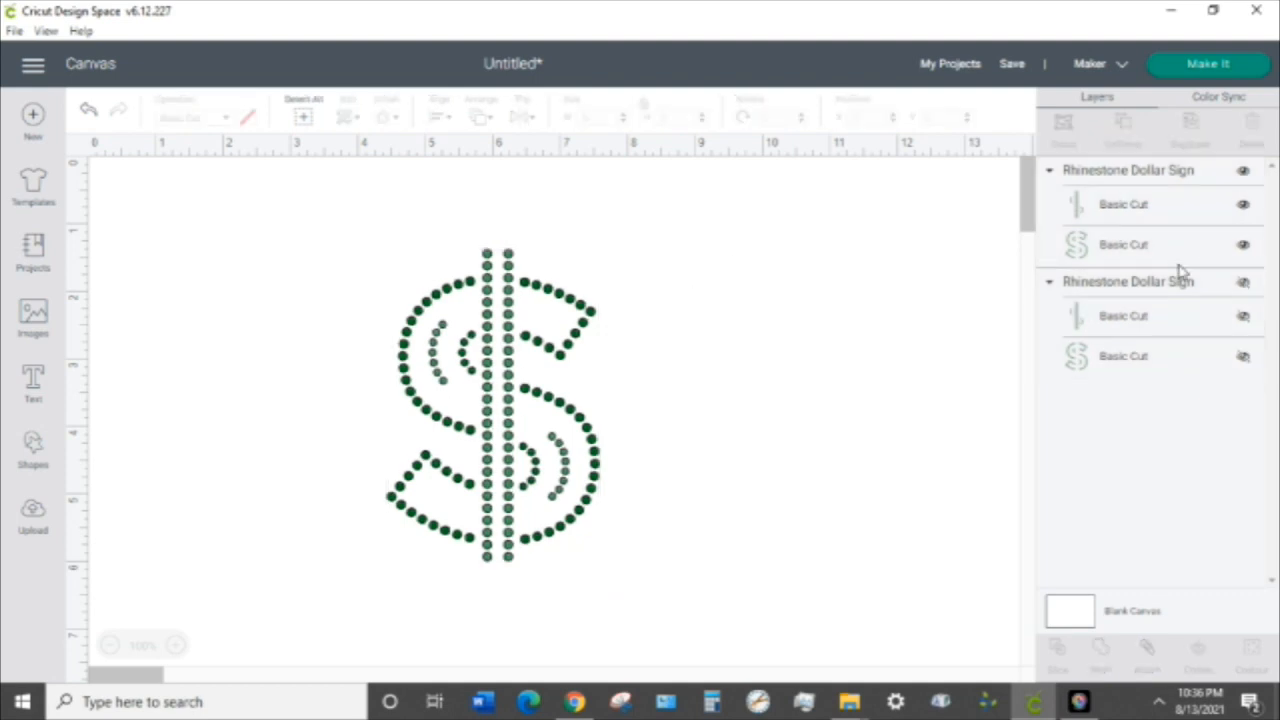
{"action": "left_click", "coordinate": [1157, 178]}
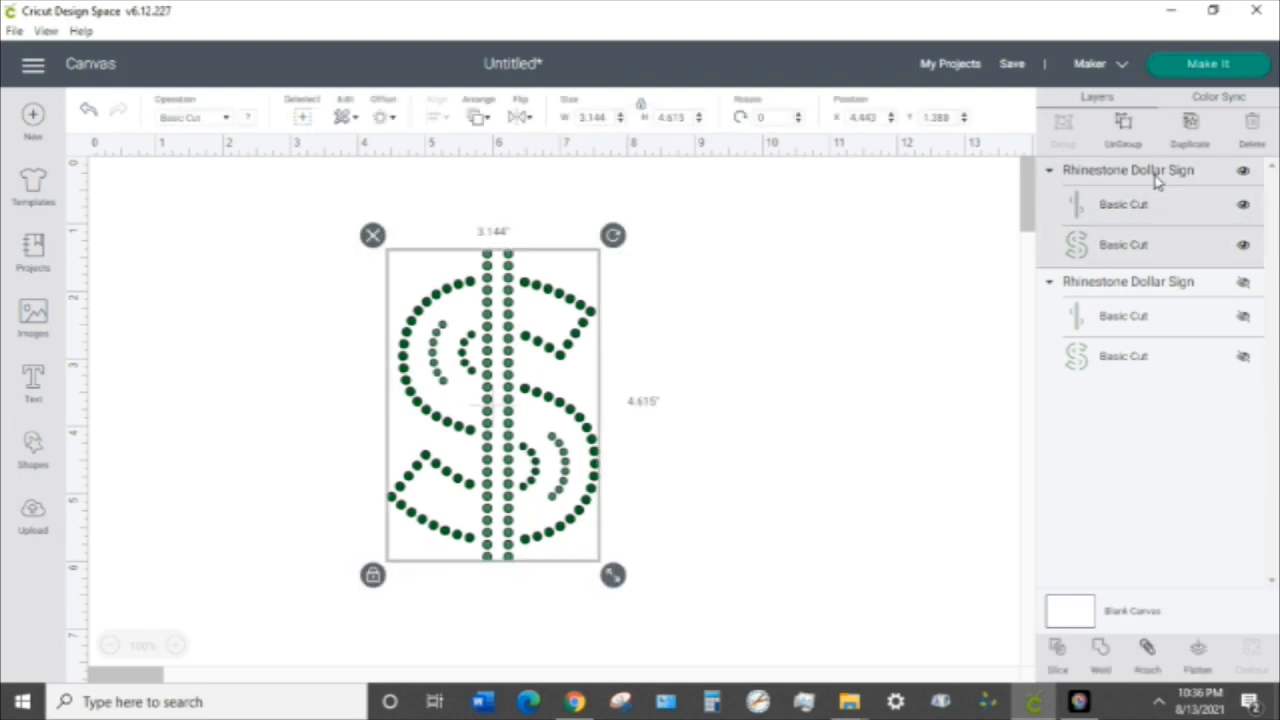
{"action": "left_click", "coordinate": [1124, 128]}
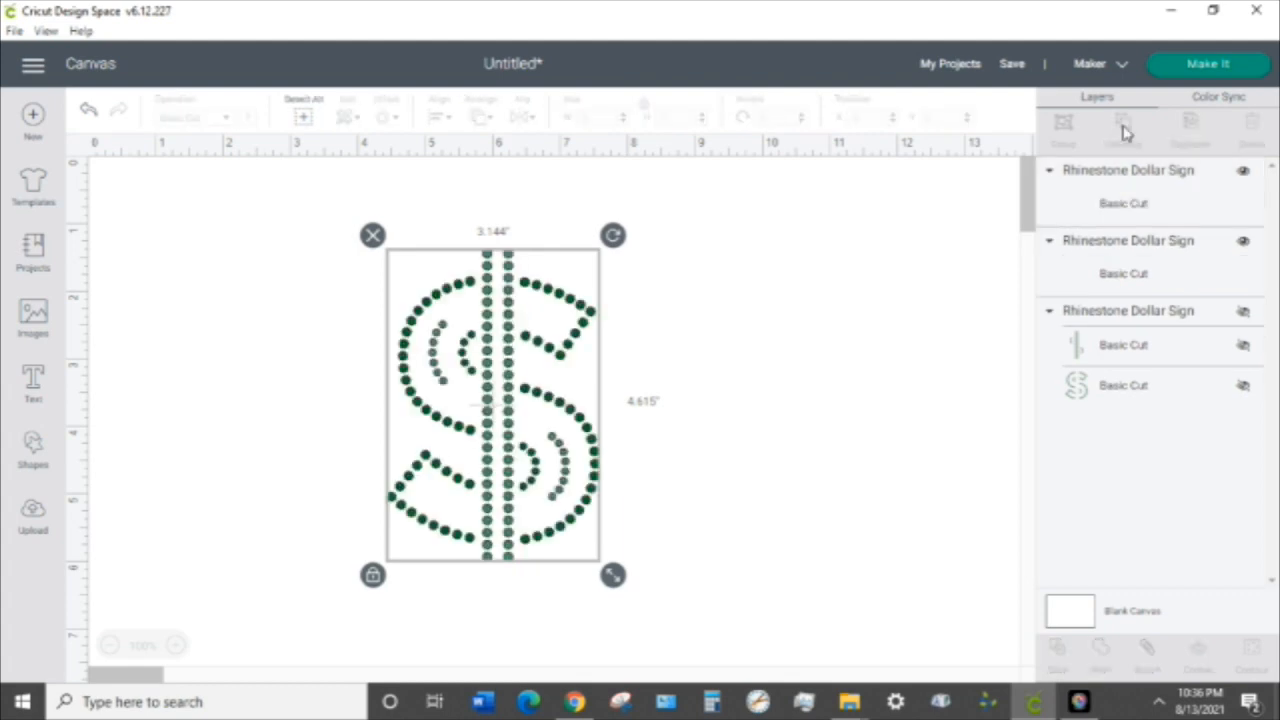
{"action": "left_click", "coordinate": [1243, 245]}
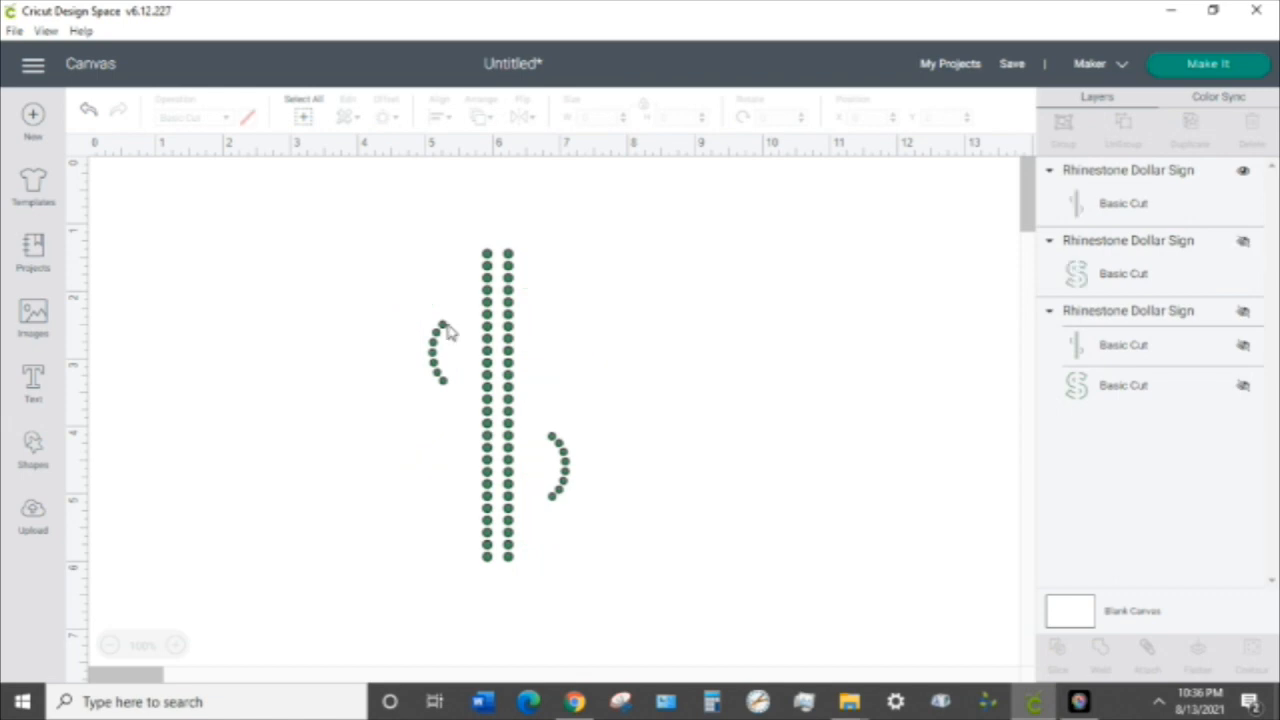
{"action": "left_click", "coordinate": [508, 293]}
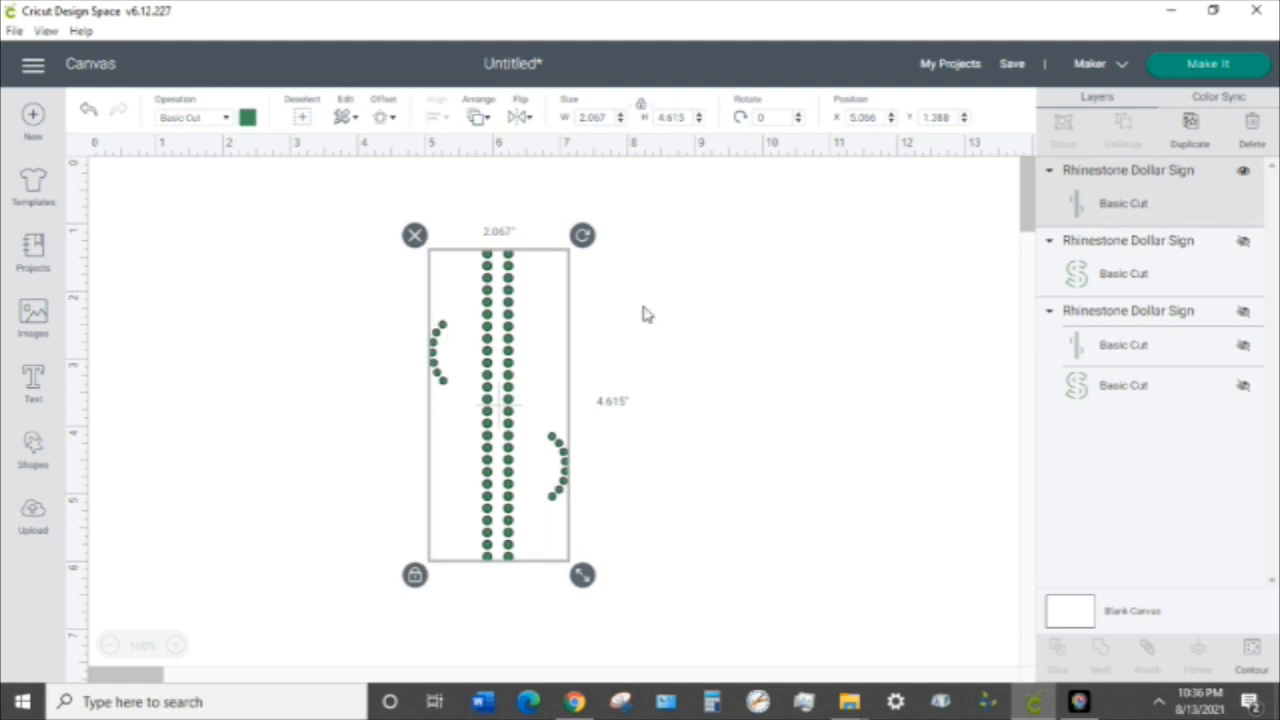
{"action": "left_click", "coordinate": [182, 350]}
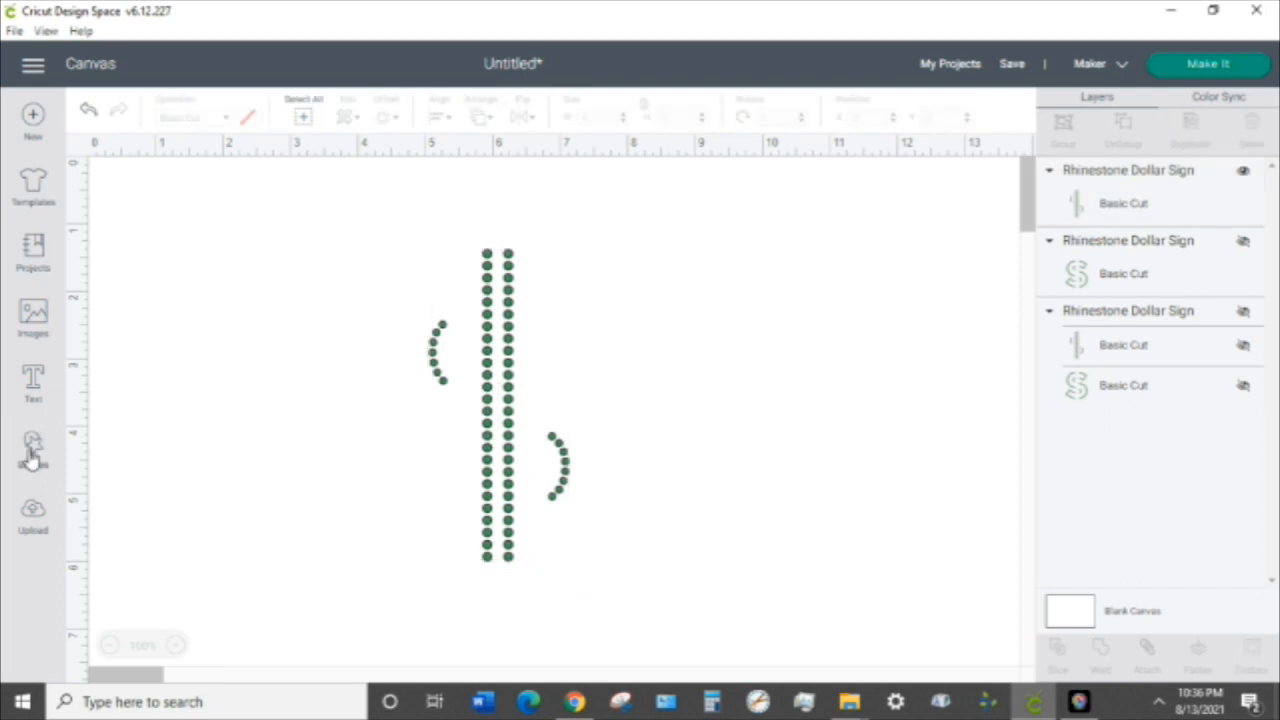
- Add a circle about 1.43" wide and place it over the small rhinestone arc beside the double bars' upper half
{"action": "left_click", "coordinate": [31, 455]}
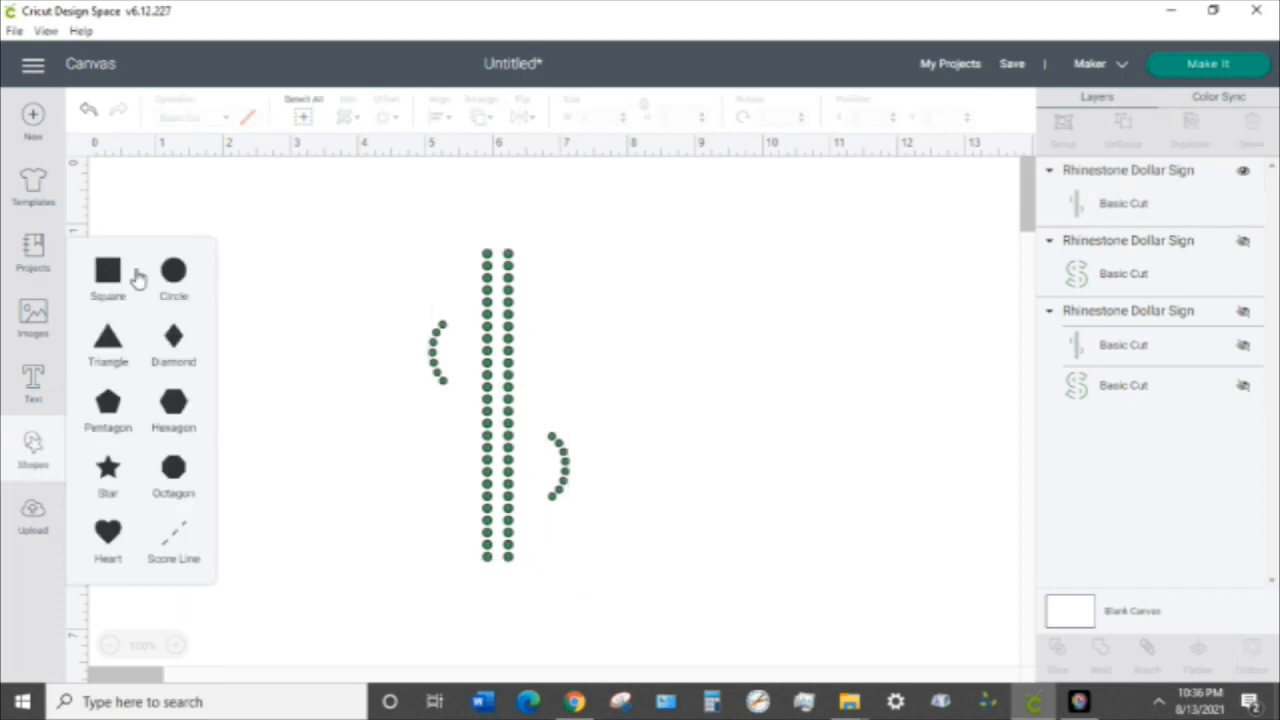
{"action": "left_click", "coordinate": [173, 278]}
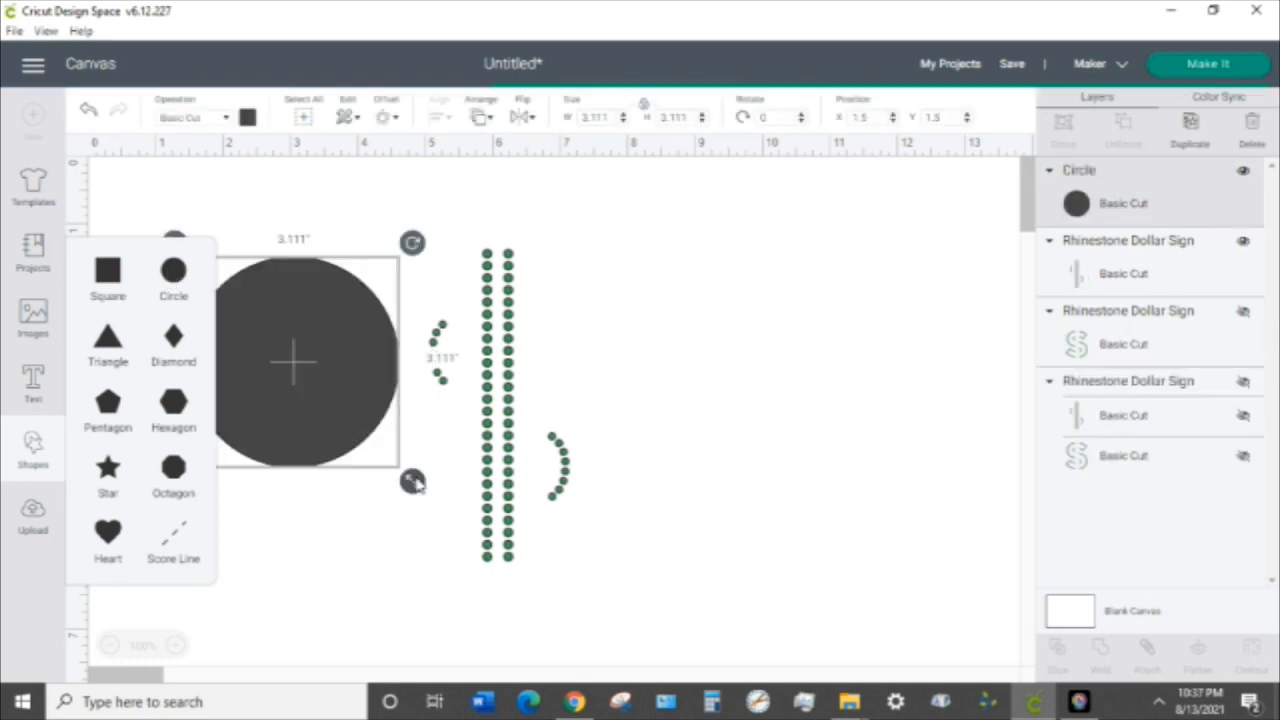
{"action": "left_click", "coordinate": [323, 517]}
{"action": "left_click", "coordinate": [294, 366]}
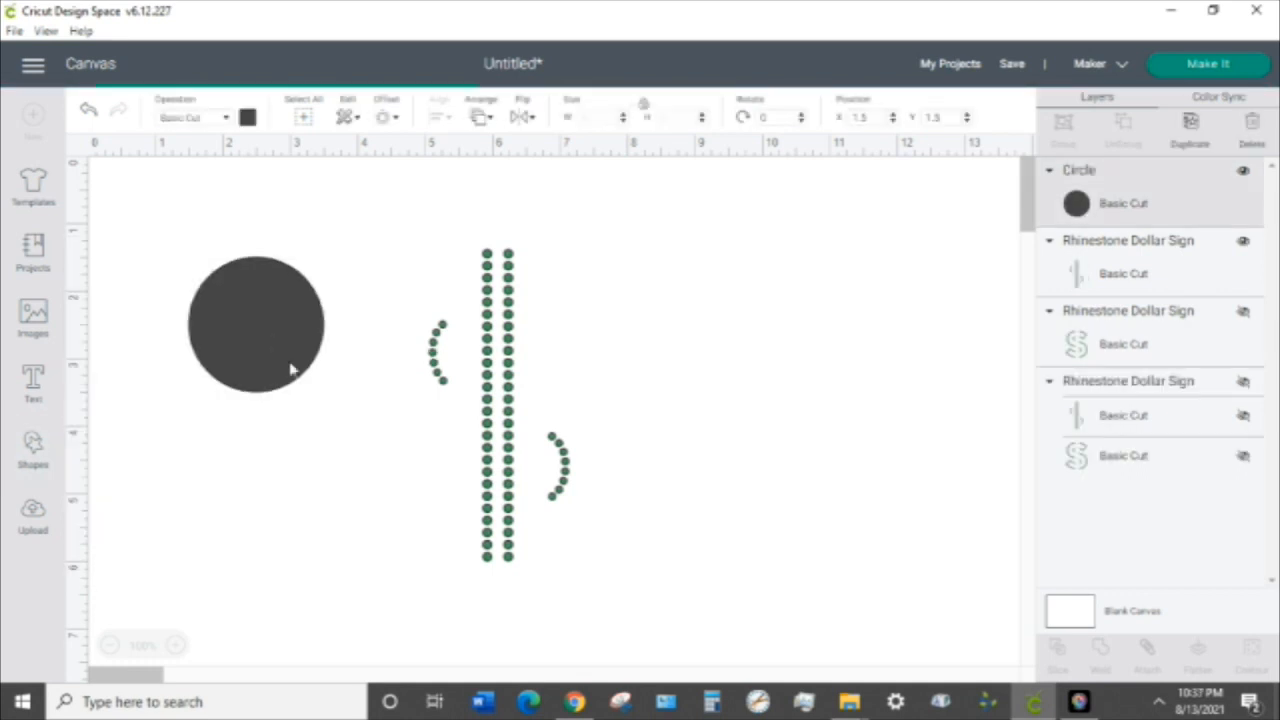
{"action": "left_click_drag", "start_coordinate": [337, 406], "coordinate": [454, 377]}
- Resize a second circle to about 1.4" and leave it clear of the rhinestones
{"action": "left_click", "coordinate": [290, 341]}
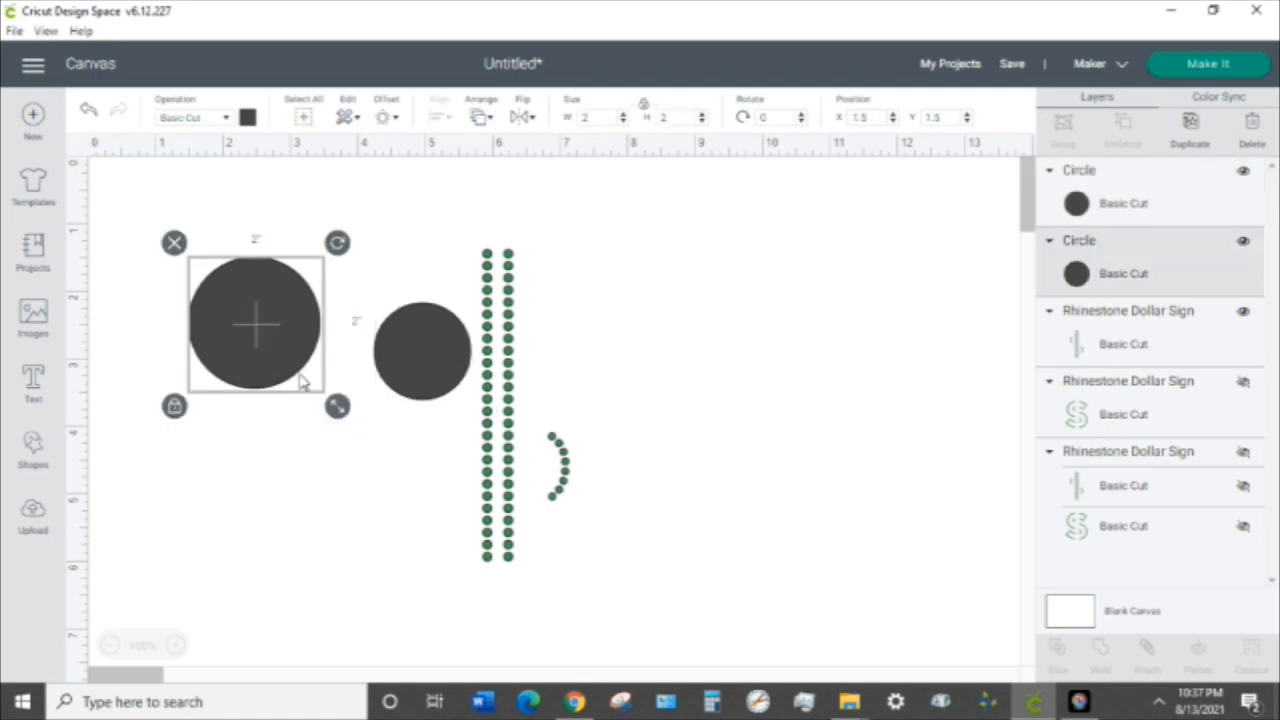
{"action": "left_click_drag", "start_coordinate": [338, 404], "coordinate": [297, 368]}
{"action": "left_click", "coordinate": [289, 373]}
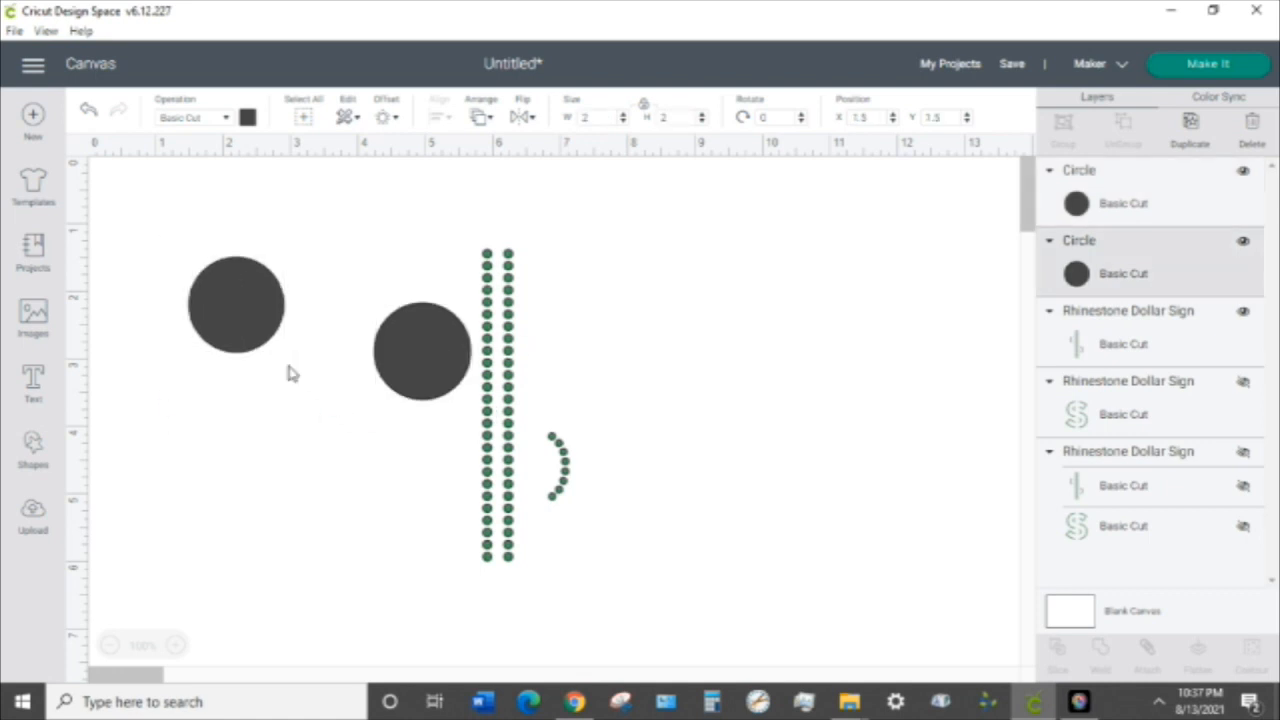
- Slice the double-bar layer with the circle covering the upper arc
{"action": "left_click", "coordinate": [418, 362]}
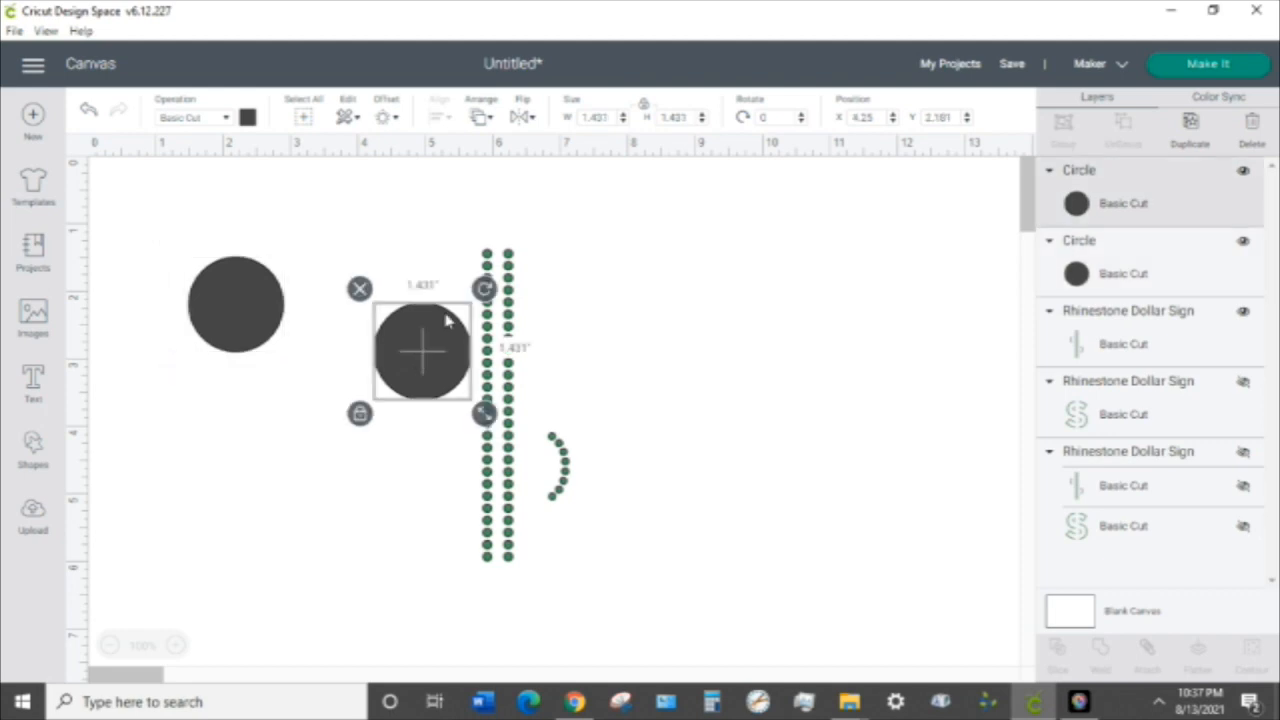
{"action": "left_click", "coordinate": [510, 316], "text": "shift"}
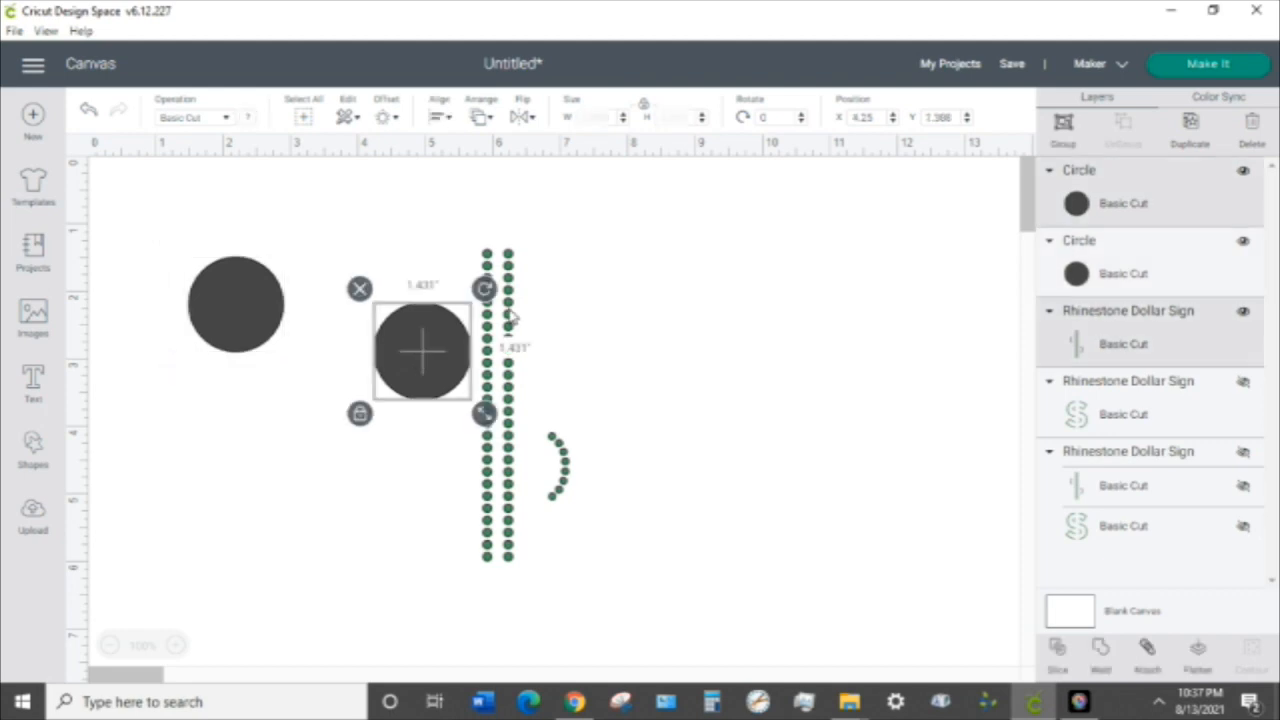
{"action": "left_click", "coordinate": [1057, 657]}
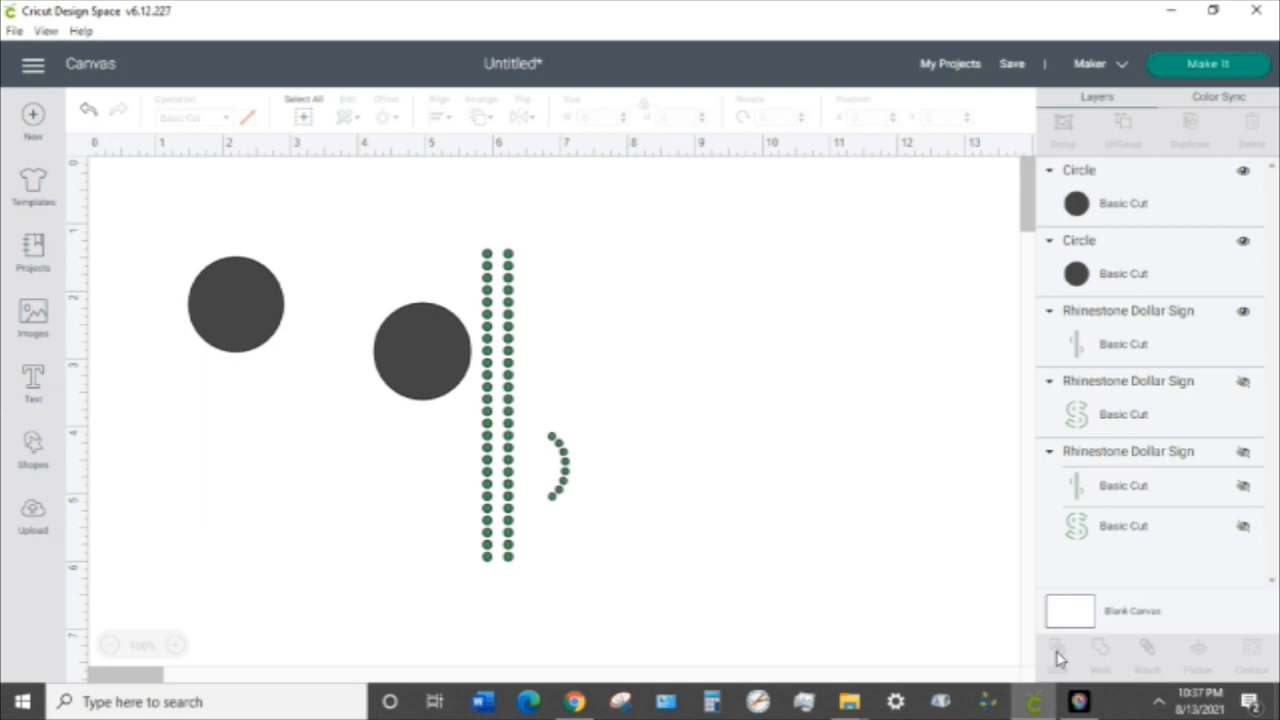
{"action": "left_click", "coordinate": [1058, 655]}
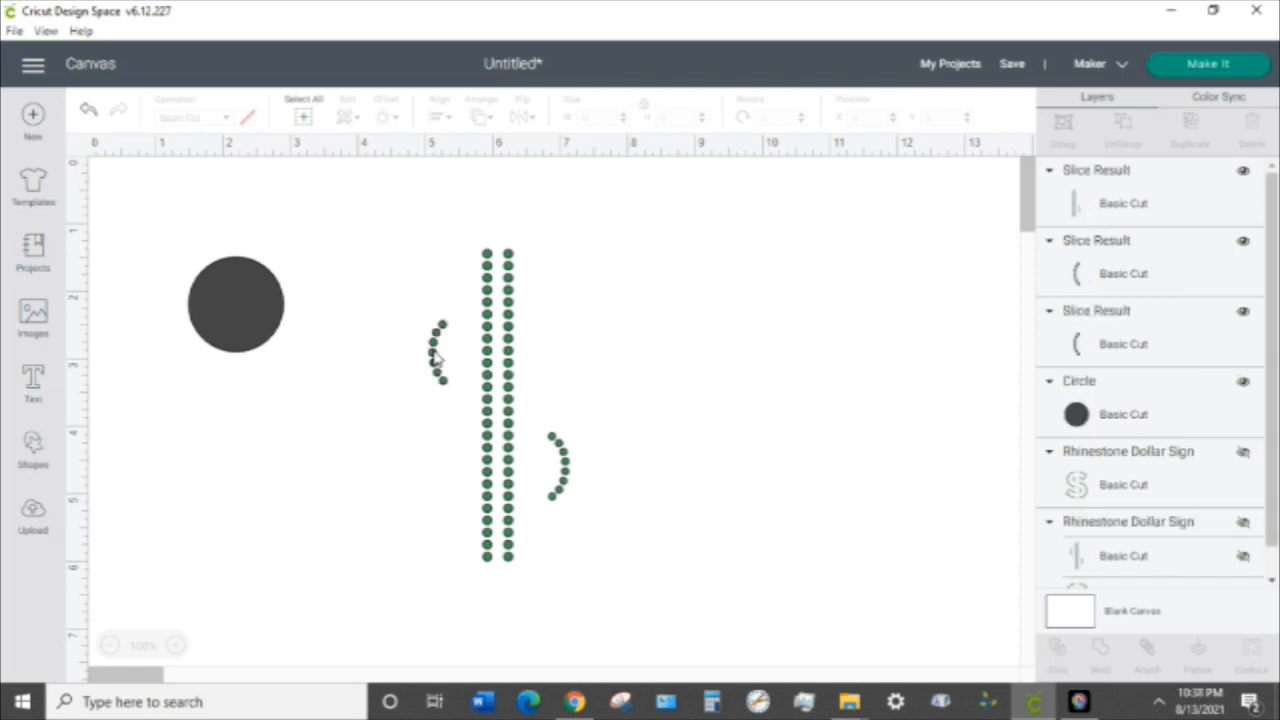
- Delete the green and the dark gray sliced pieces of the upper arc
{"action": "left_click", "coordinate": [437, 360]}
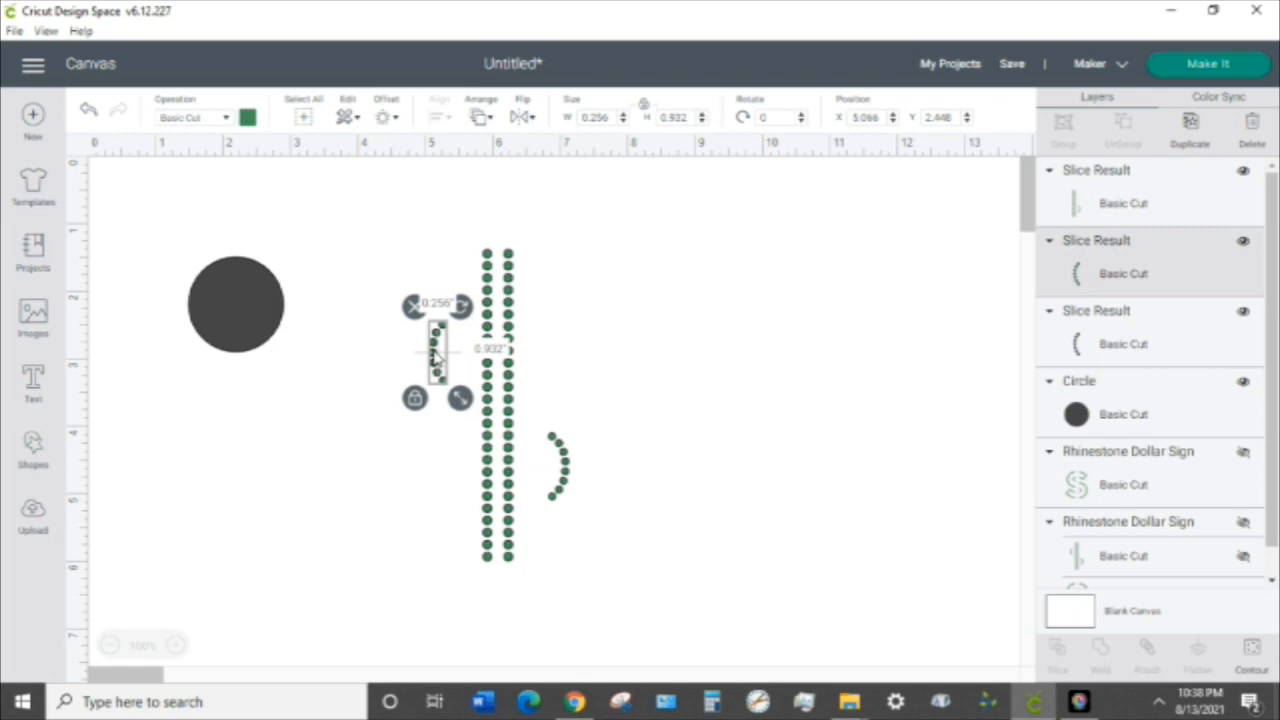
{"action": "left_click", "coordinate": [413, 307]}
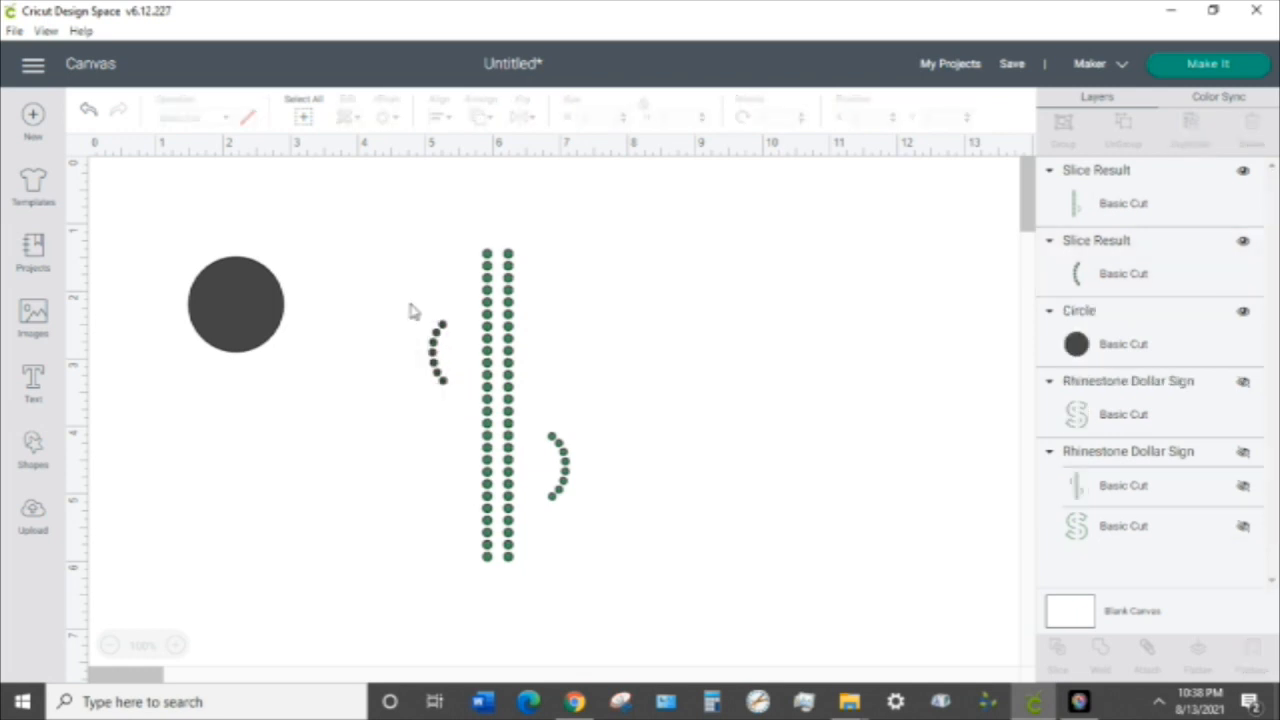
{"action": "left_click", "coordinate": [438, 352]}
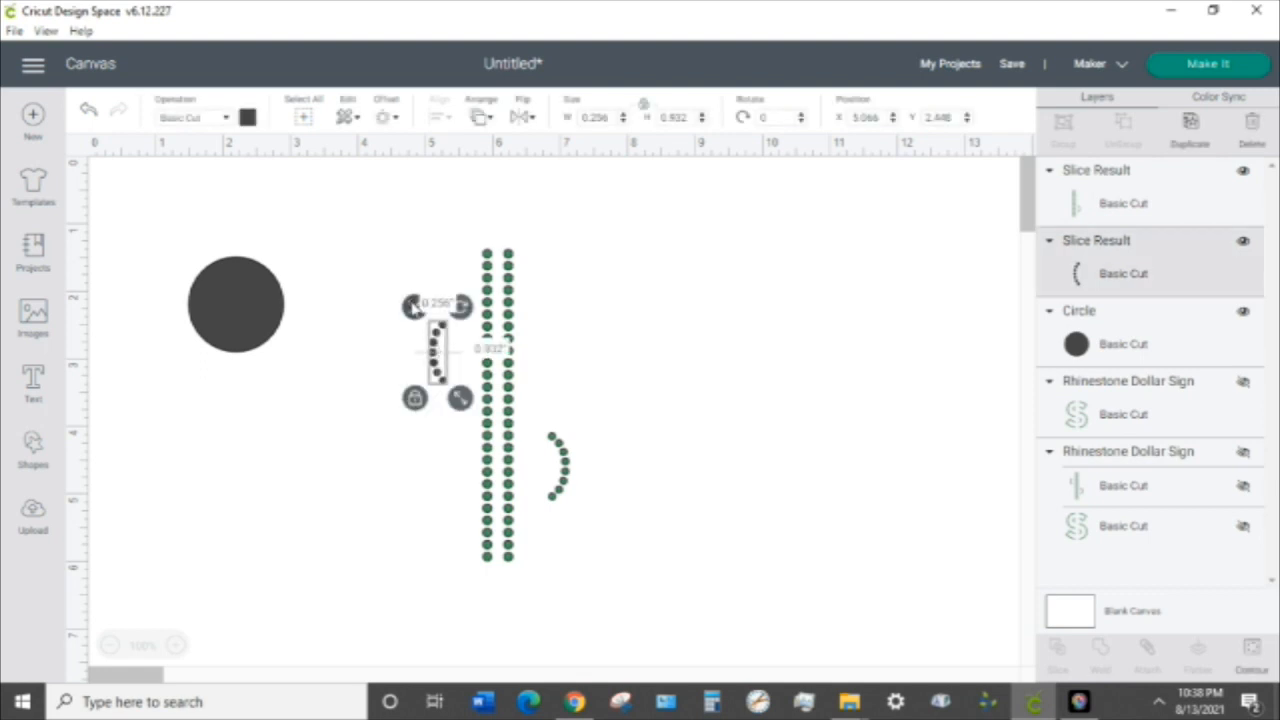
{"action": "left_click", "coordinate": [413, 306]}
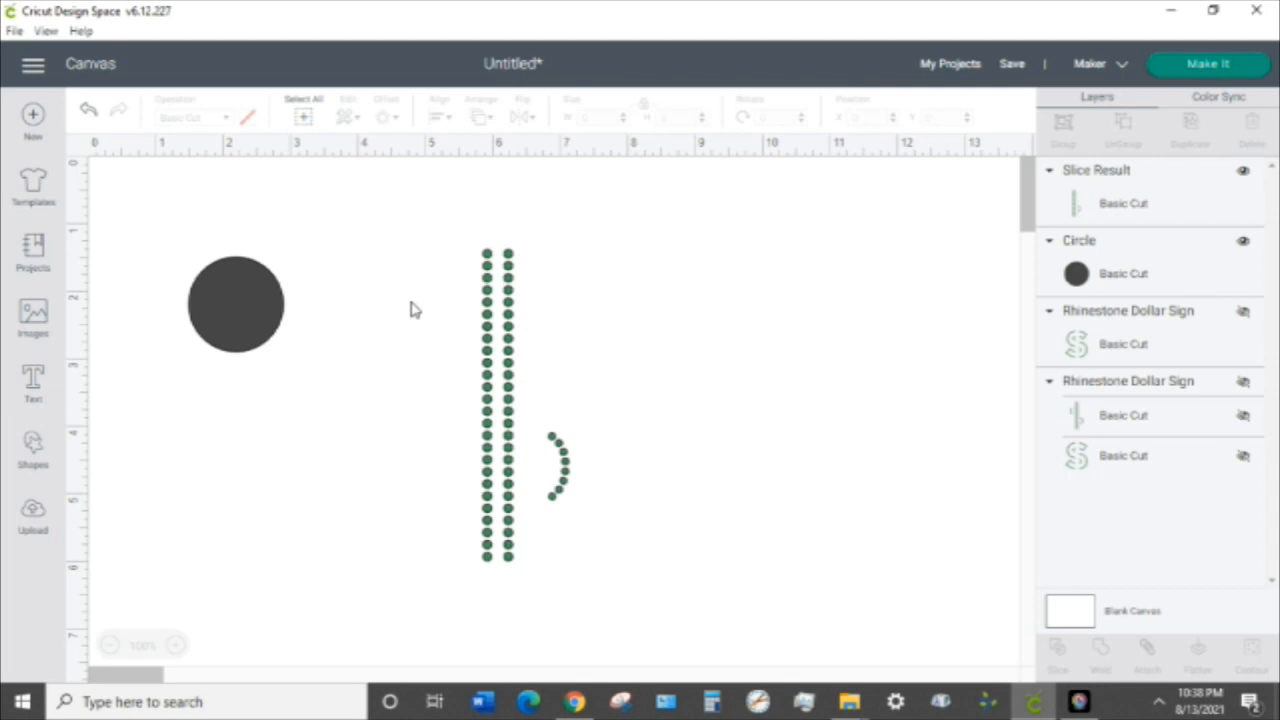
- Remove the lower rhinestone arc by covering it with the remaining circle, slicing the bar layer and deleting the cut pieces
{"action": "left_click_drag", "start_coordinate": [248, 292], "coordinate": [588, 448]}
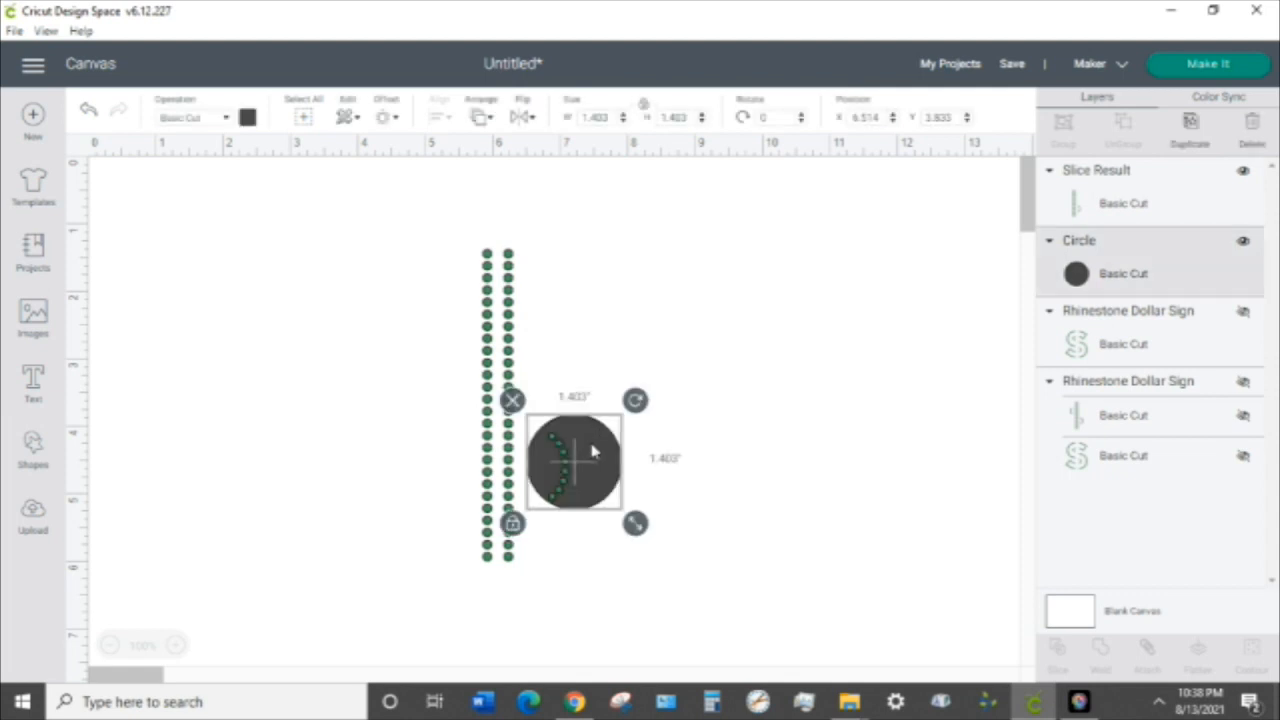
{"action": "left_click", "coordinate": [676, 455]}
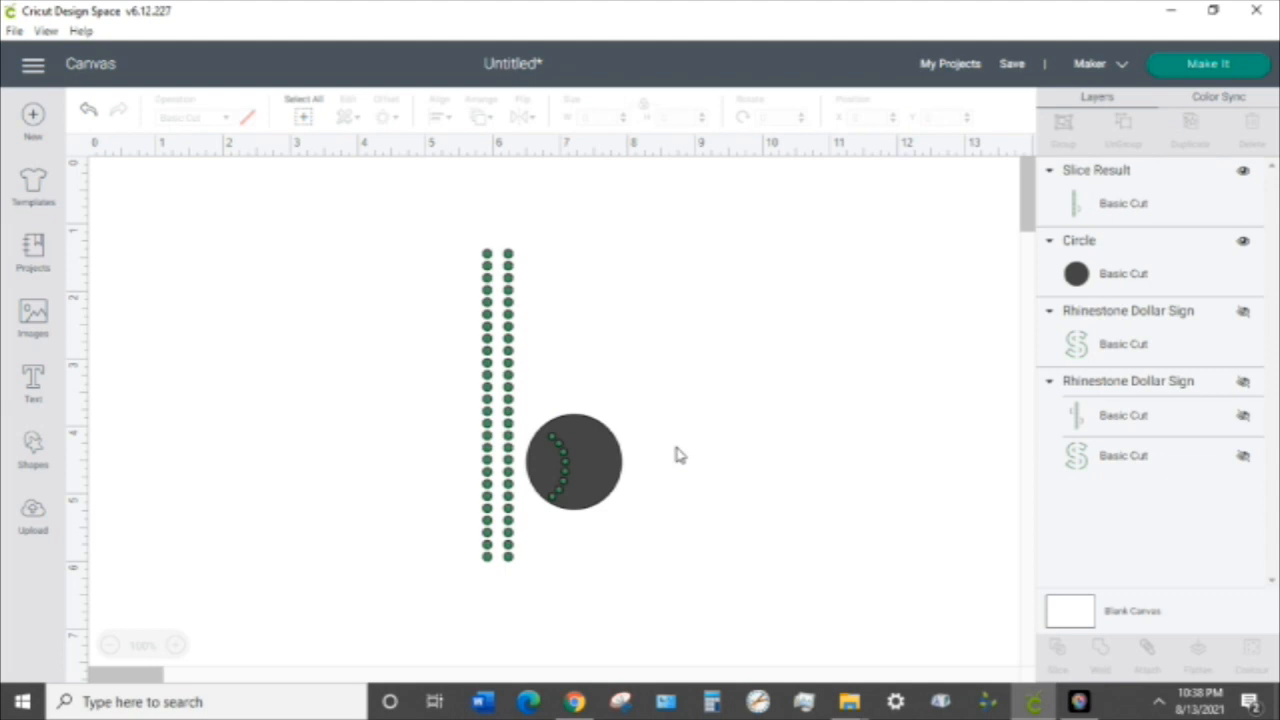
{"action": "left_click", "coordinate": [612, 478]}
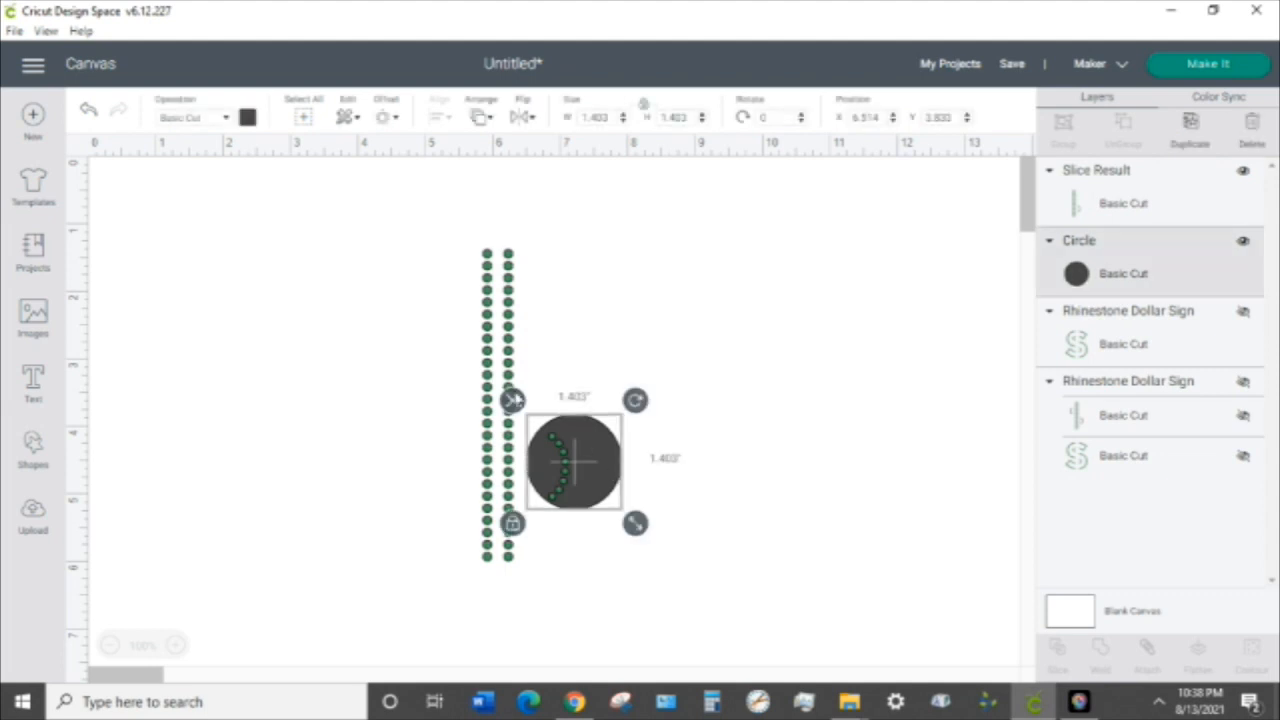
{"action": "left_click", "coordinate": [506, 375], "text": "shift"}
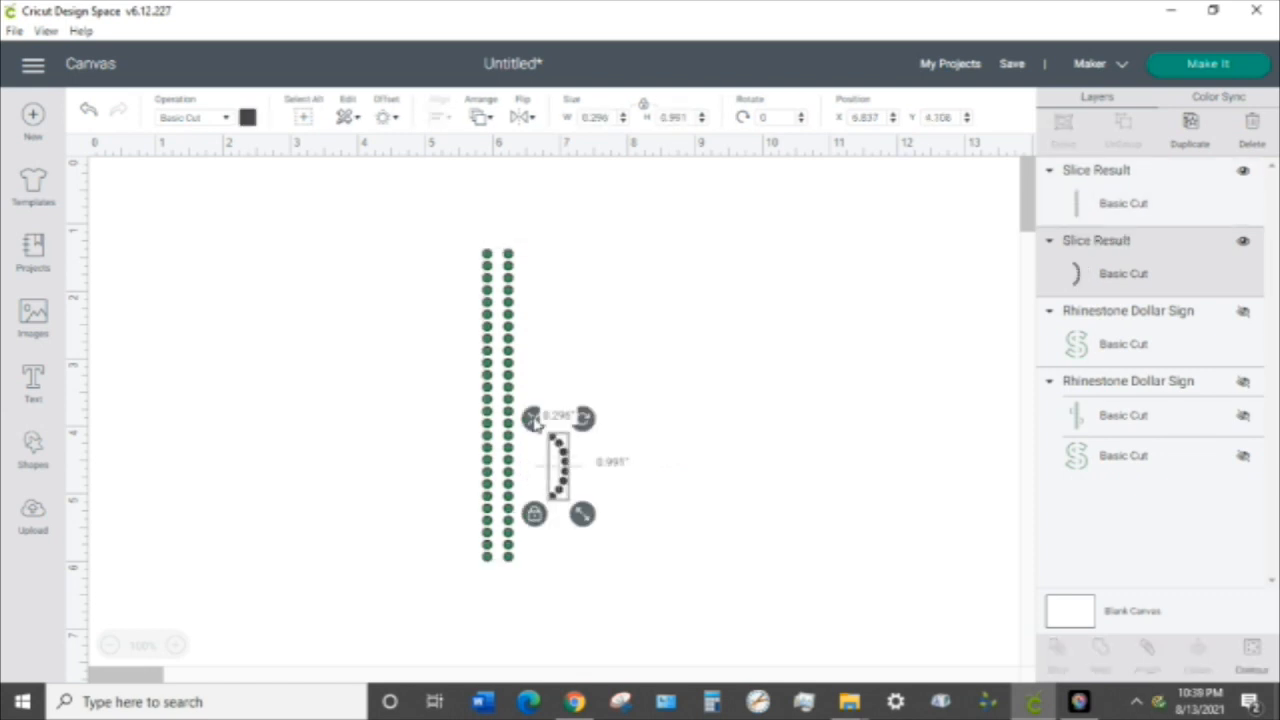
{"action": "left_click", "coordinate": [532, 419]}
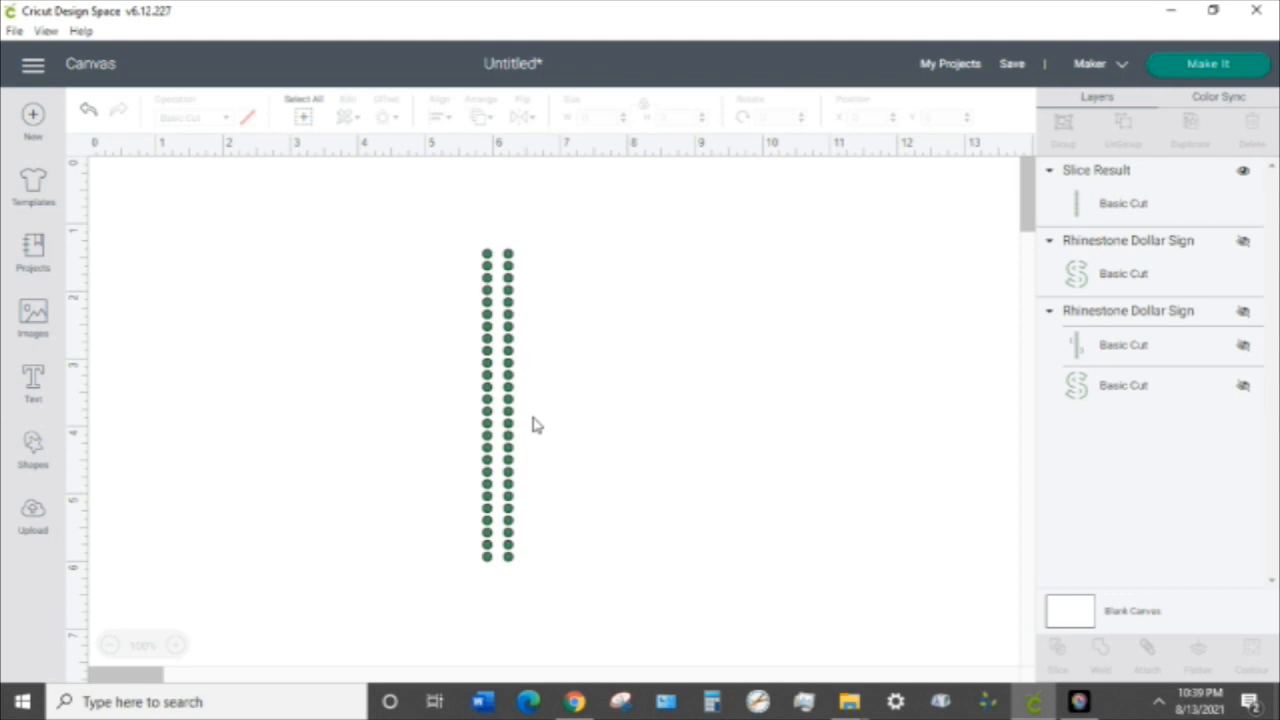
- Recolor the double rhinestone bars yellow, and hide them in favor of the ungrouped S-shaped layer
{"action": "left_click", "coordinate": [508, 330]}
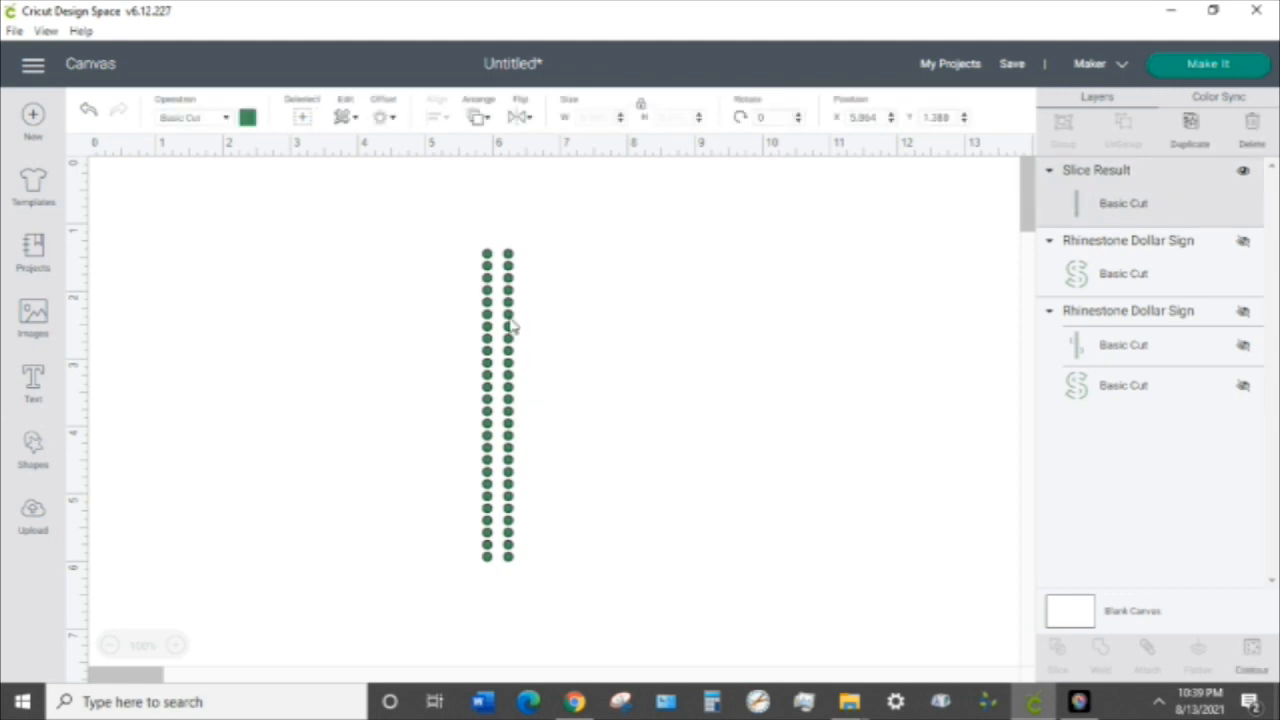
{"action": "left_click", "coordinate": [249, 118]}
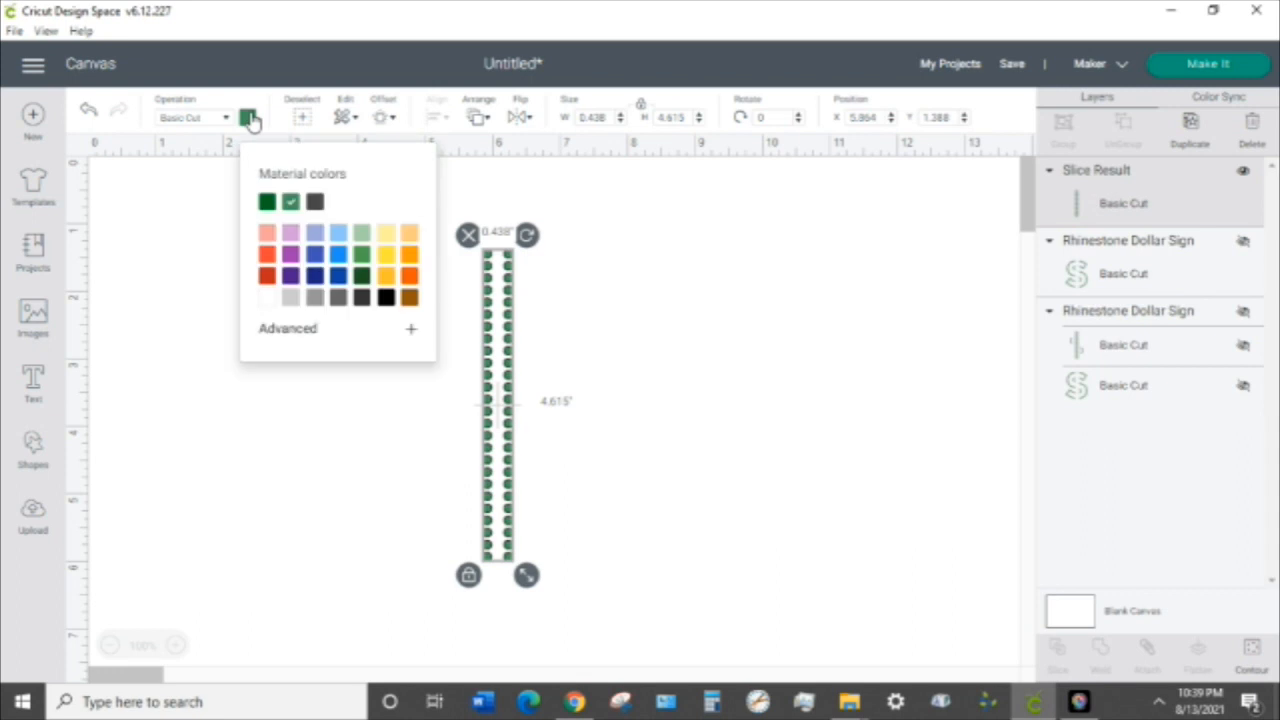
{"action": "left_click", "coordinate": [390, 258]}
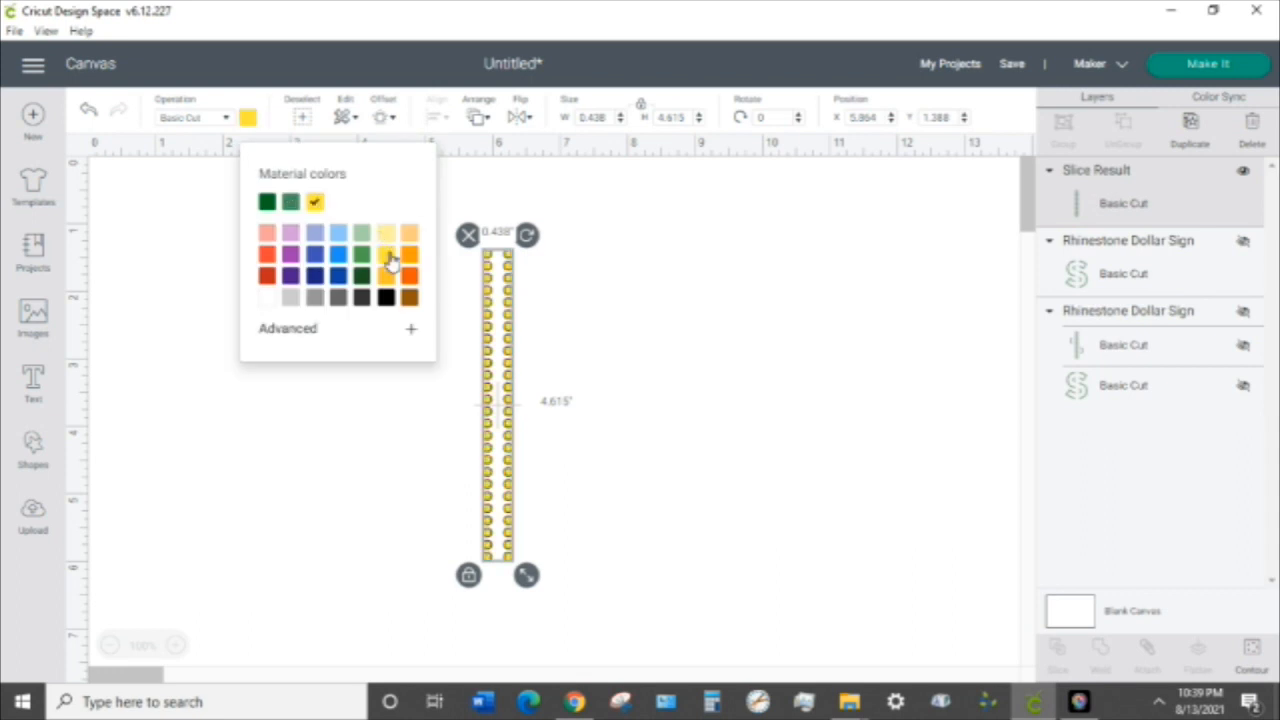
{"action": "left_click", "coordinate": [651, 329]}
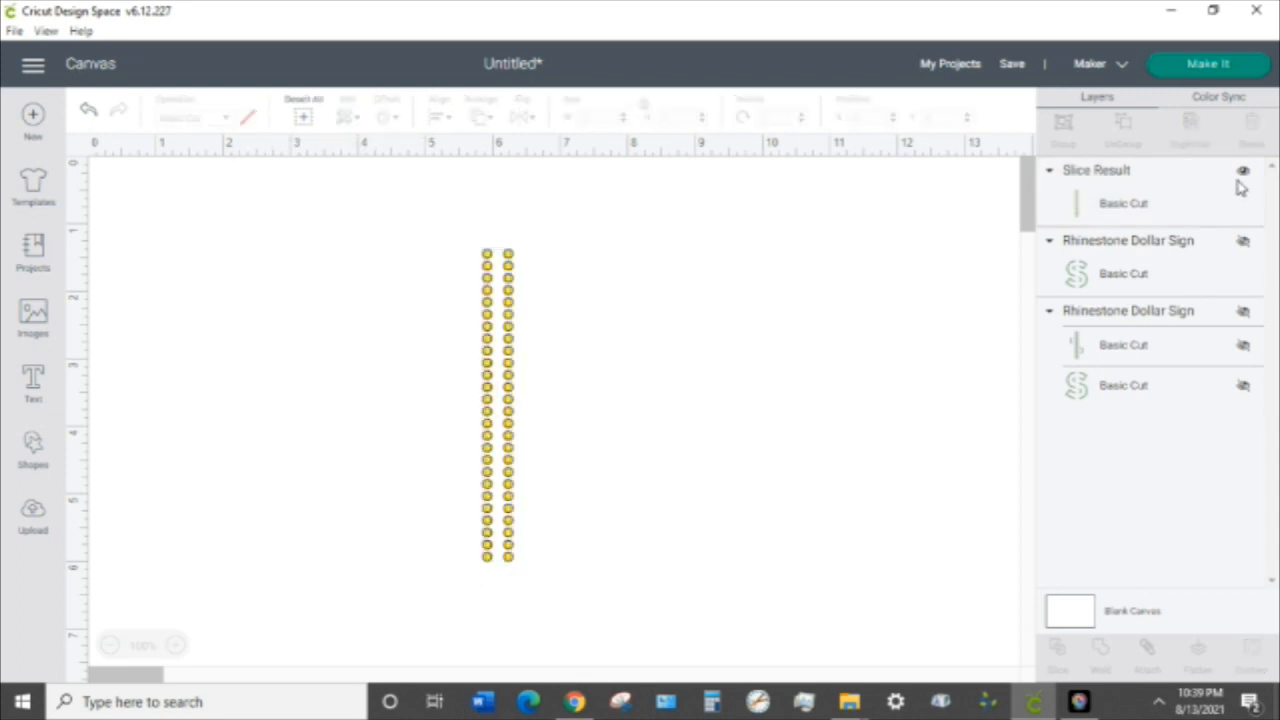
{"action": "left_click", "coordinate": [1243, 171]}
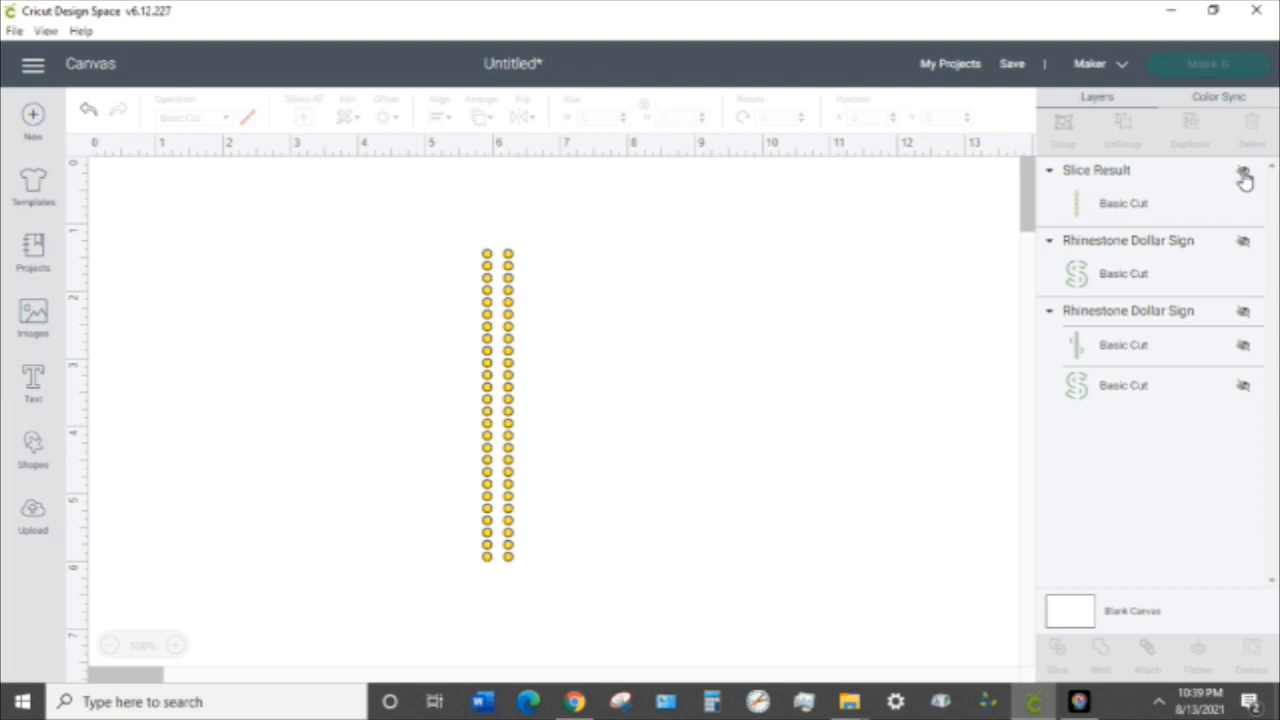
{"action": "left_click", "coordinate": [1244, 241]}
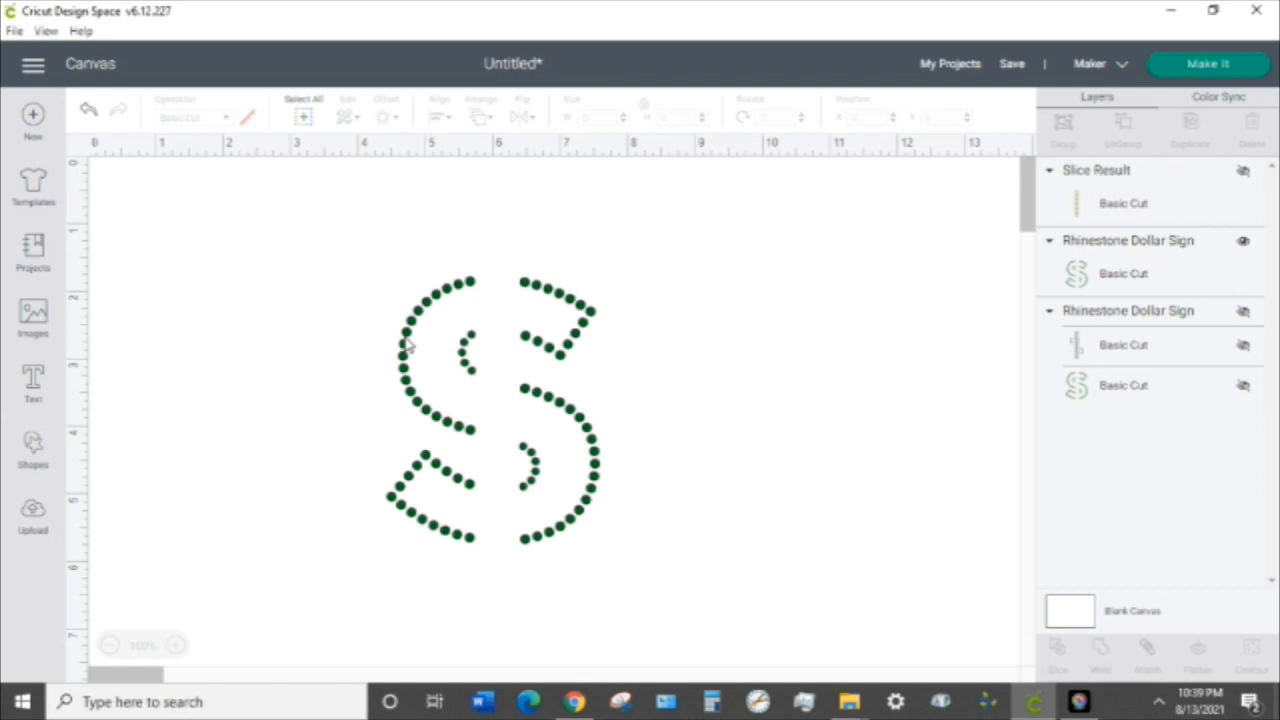
- Add a circle about 1.9 inches wide, duplicate it, and shrink one copy to about 0.96 inches
{"action": "left_click", "coordinate": [29, 458]}
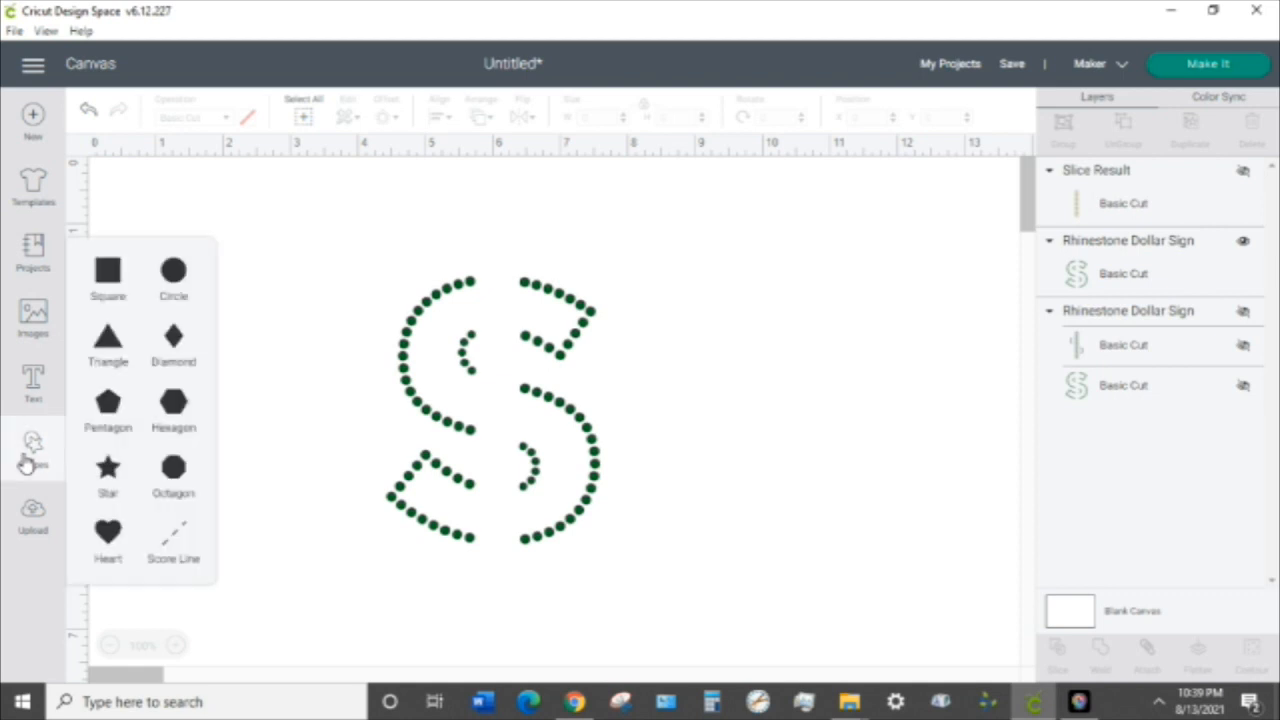
{"action": "left_click", "coordinate": [174, 272]}
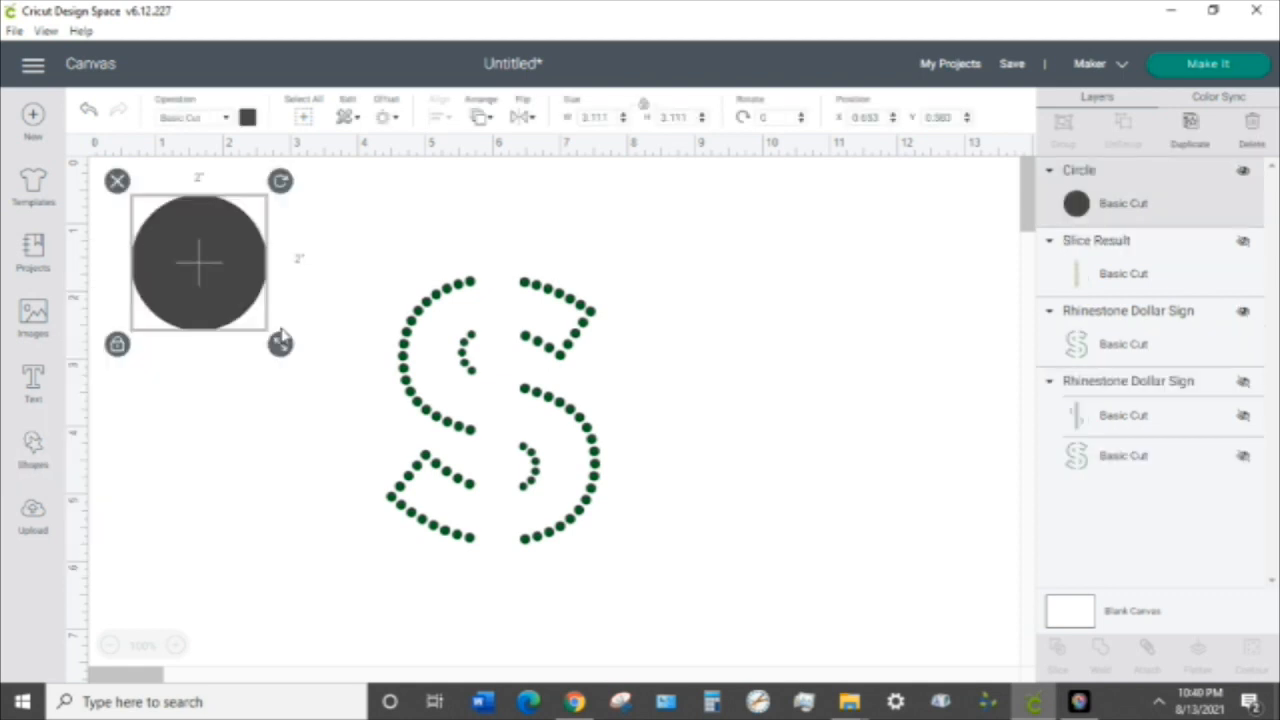
{"action": "left_click_drag", "start_coordinate": [281, 330], "coordinate": [274, 323]}
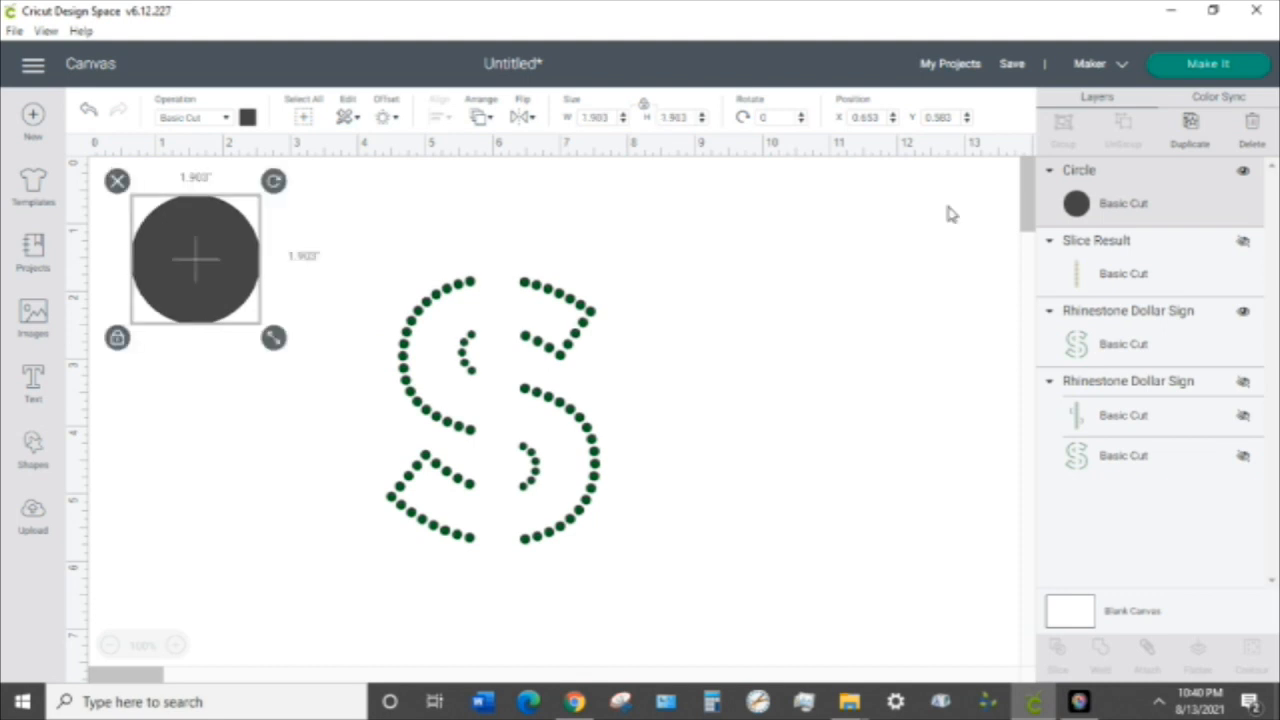
{"action": "double_click", "coordinate": [1190, 130]}
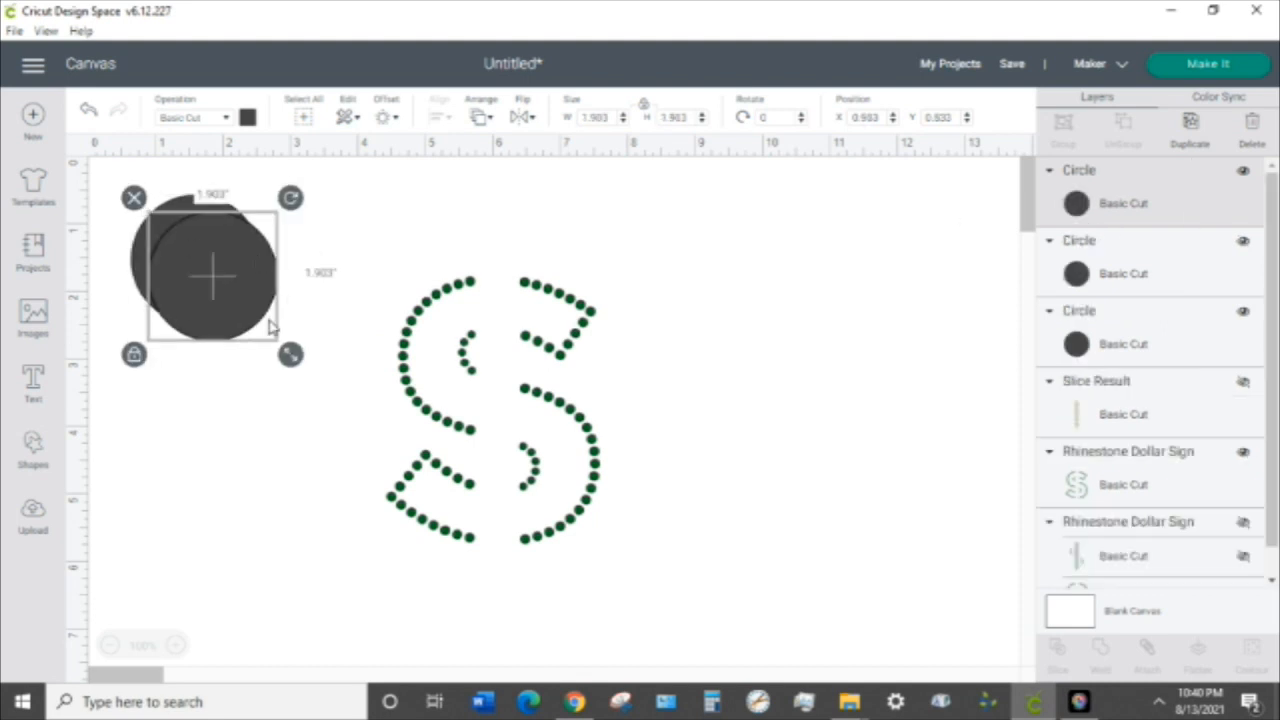
{"action": "left_click_drag", "start_coordinate": [290, 356], "coordinate": [225, 293]}
{"action": "left_click", "coordinate": [180, 243]}
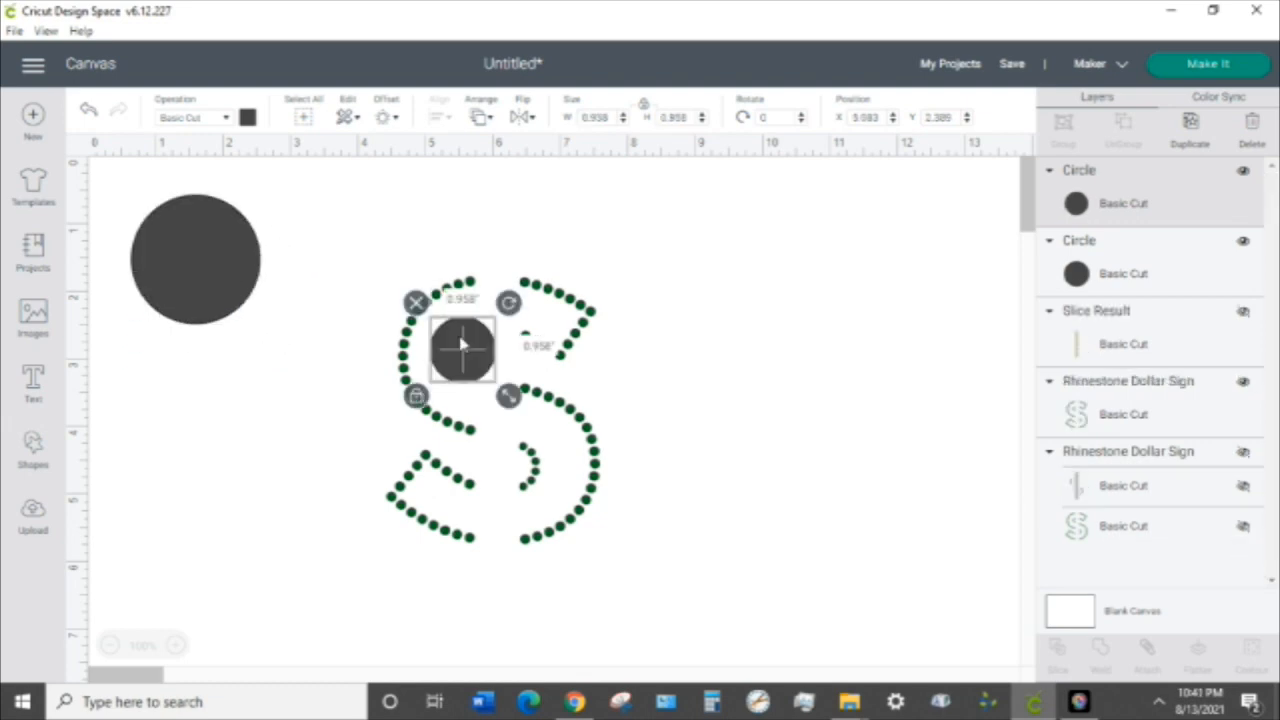
- Cover the upper inner arc of the S with the small circle, and slice the inner arcs off the S-shaped layer
{"action": "mouse_move", "coordinate": [461, 338]}
{"action": "left_mouse_down"}
{"action": "mouse_move", "coordinate": [475, 375]}
{"action": "mouse_move", "coordinate": [471, 350]}
{"action": "left_mouse_up"}
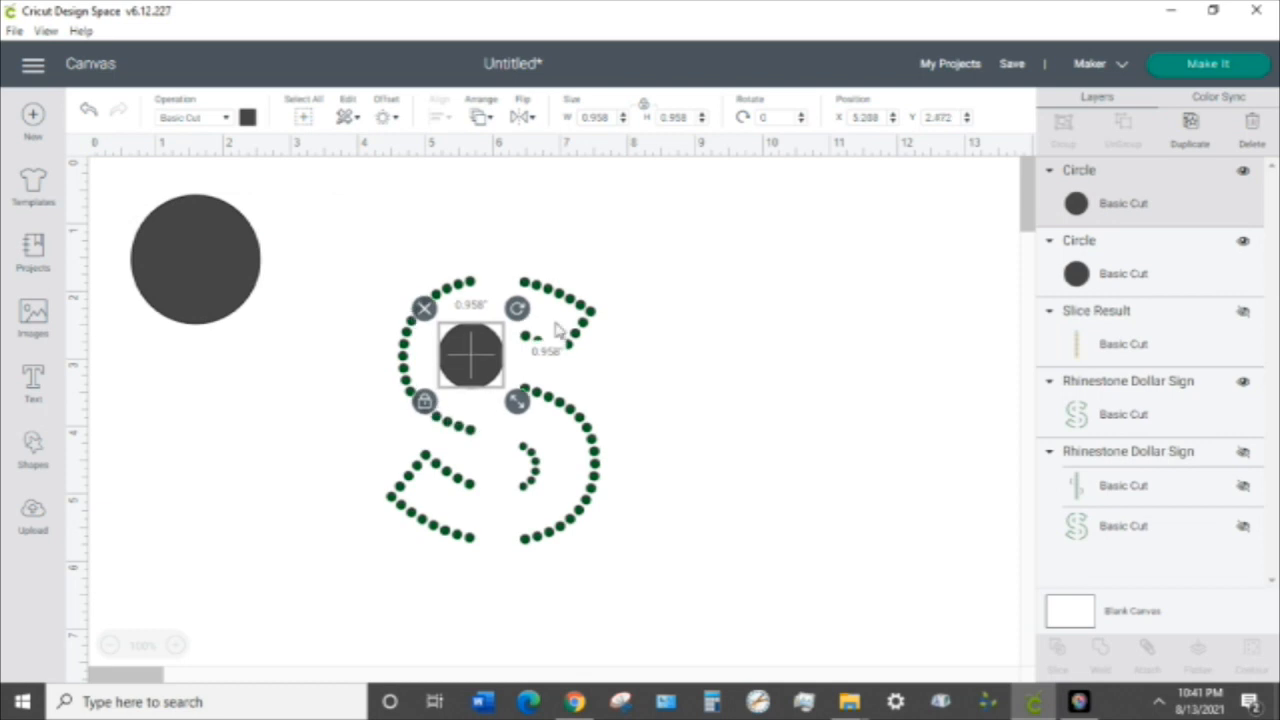
{"action": "left_click", "coordinate": [800, 364]}
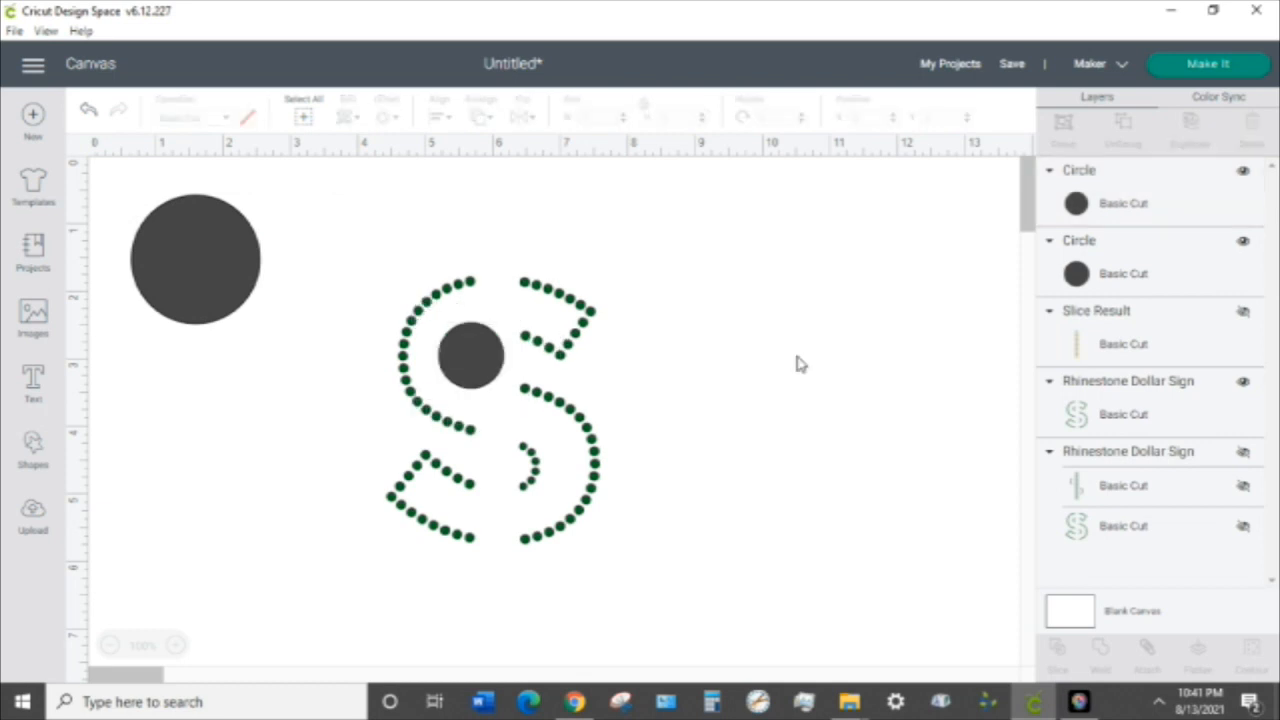
{"action": "left_click", "coordinate": [476, 361]}
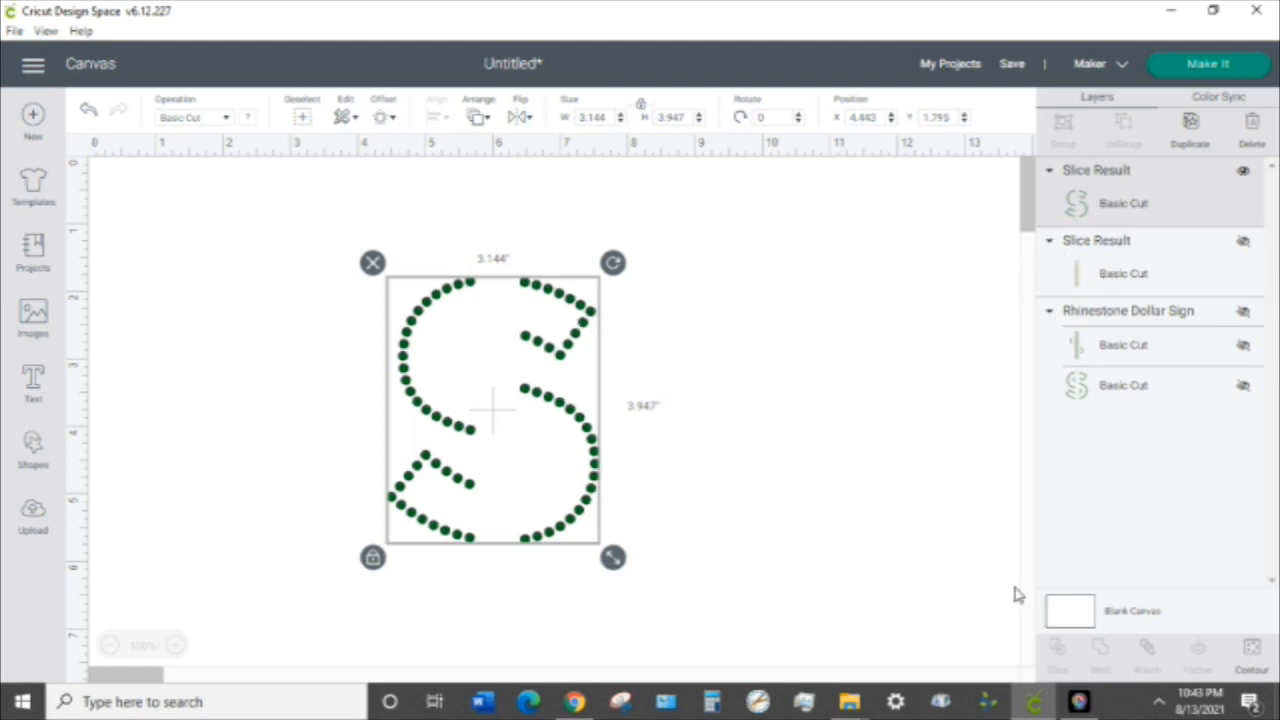
- Reset the sliced S layer's cut outlines with Contour by hiding all contours and showing them again
{"action": "left_click", "coordinate": [1253, 652]}
{"action": "left_click", "coordinate": [1253, 652]}
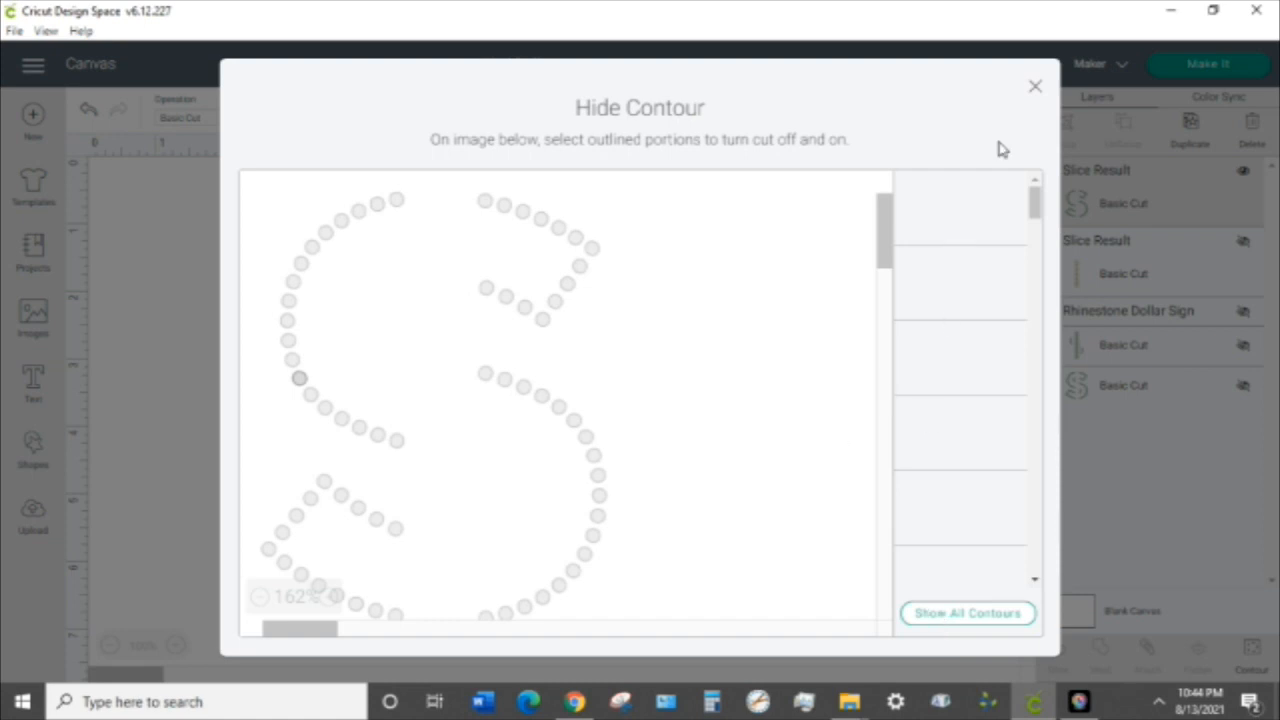
{"action": "left_click", "coordinate": [1035, 89]}
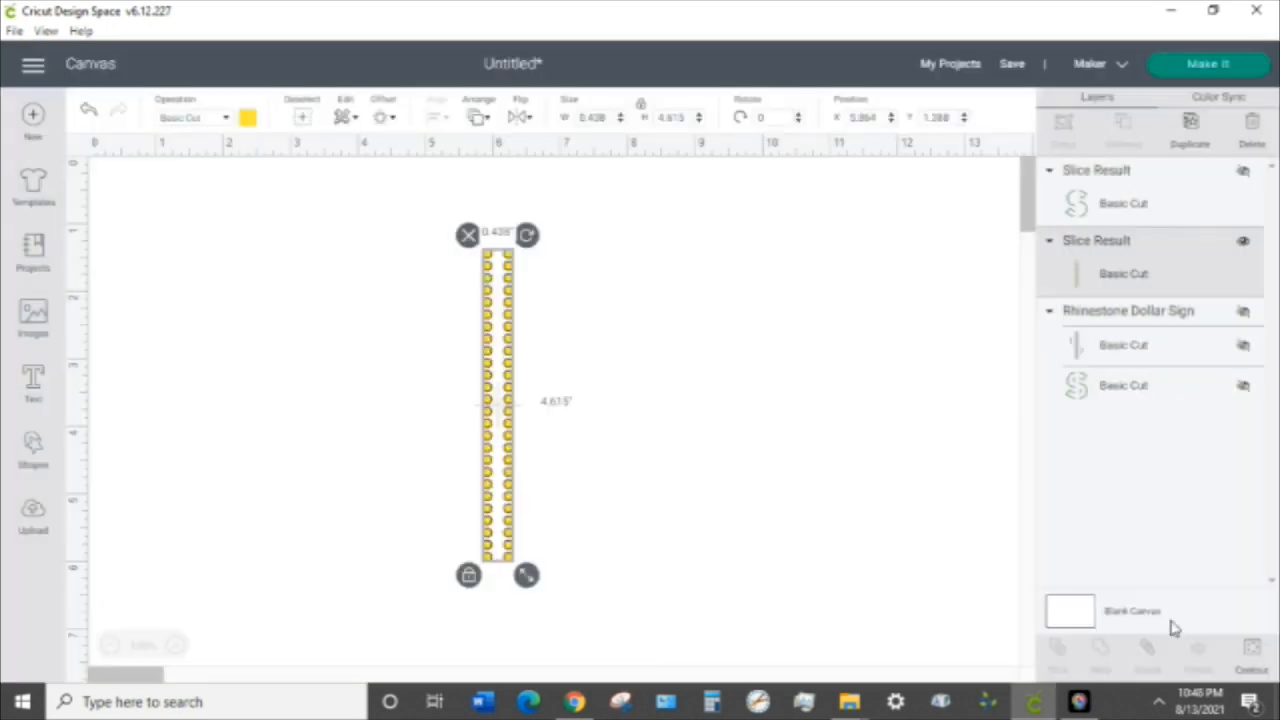
- Reset the yellow bars' contours by hiding and restoring them all, and make the bar layer invisible
{"action": "left_click", "coordinate": [1253, 655]}
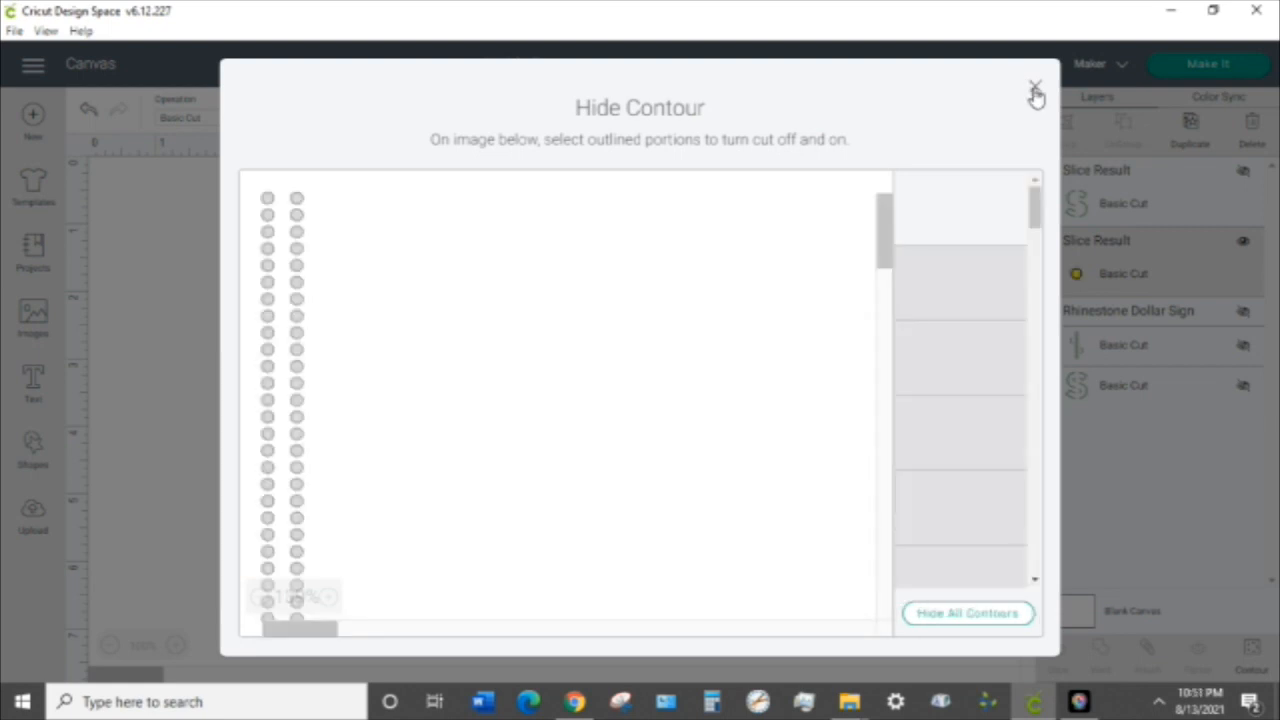
{"action": "left_click", "coordinate": [1035, 91]}
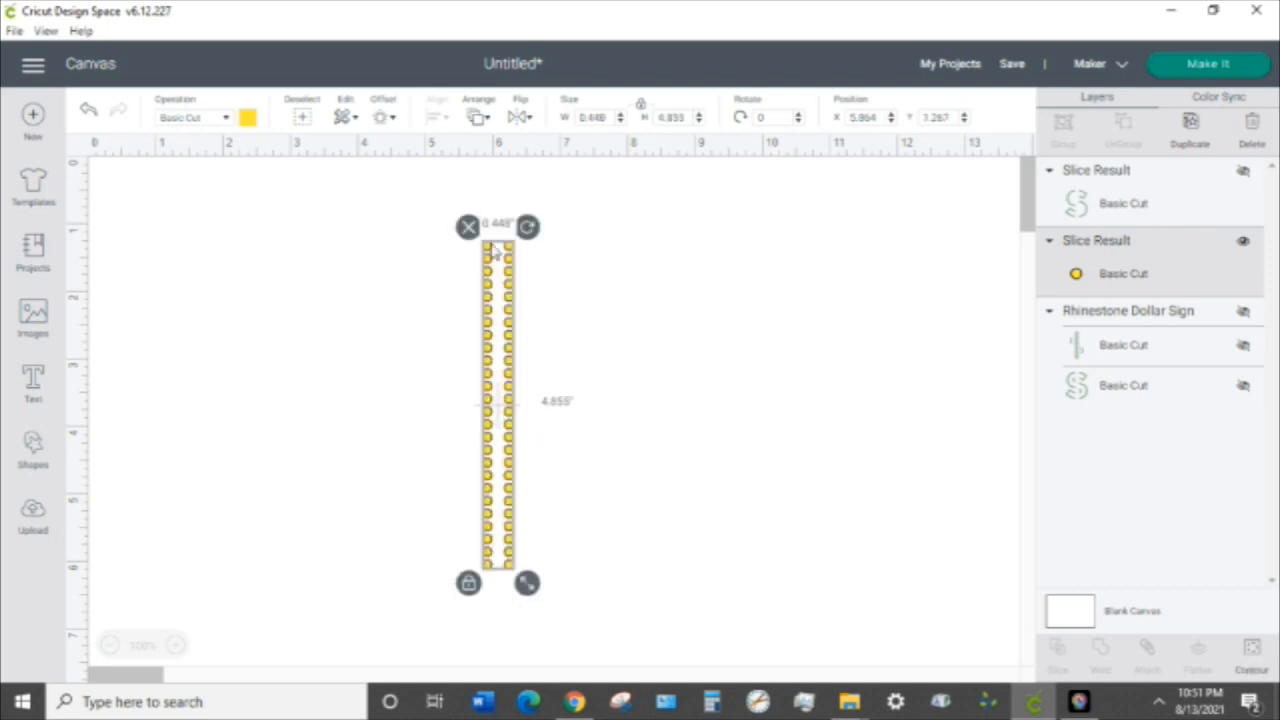
{"action": "left_click", "coordinate": [1244, 246]}
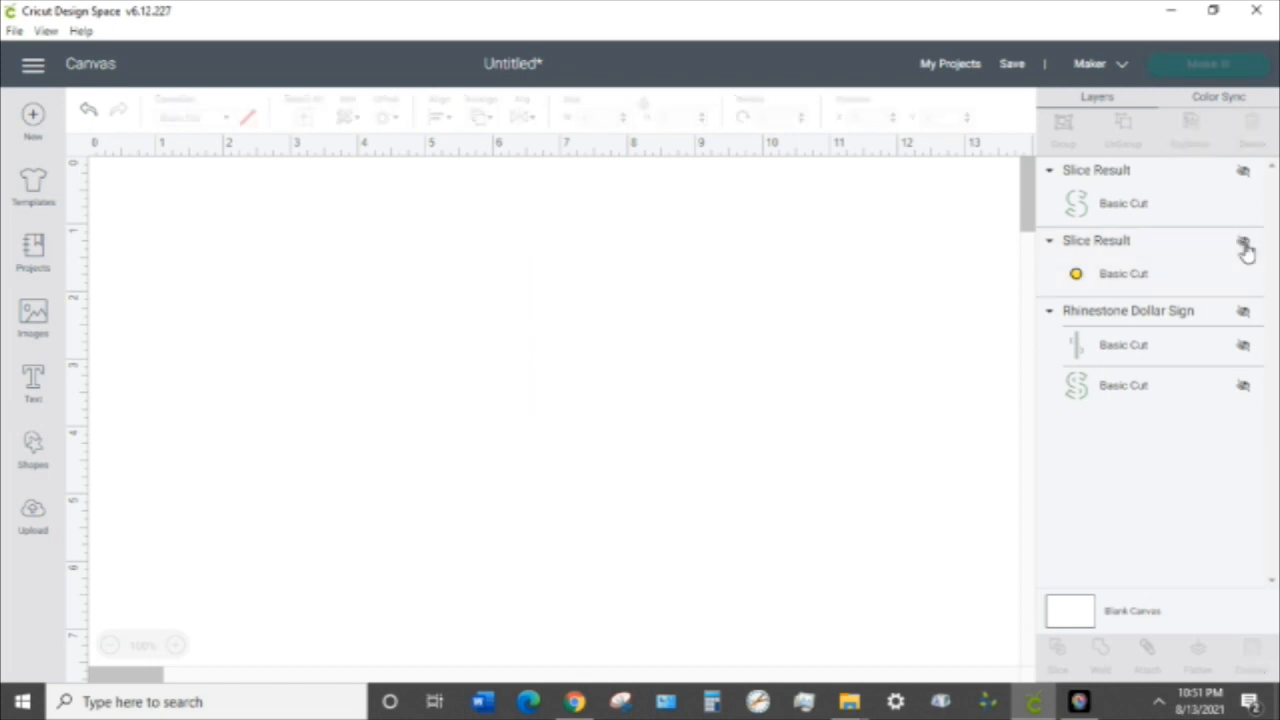
- Show the remaining Rhinestone Dollar Sign group, ungroup it, and hide its S-shaped layer
{"action": "left_click", "coordinate": [1245, 313]}
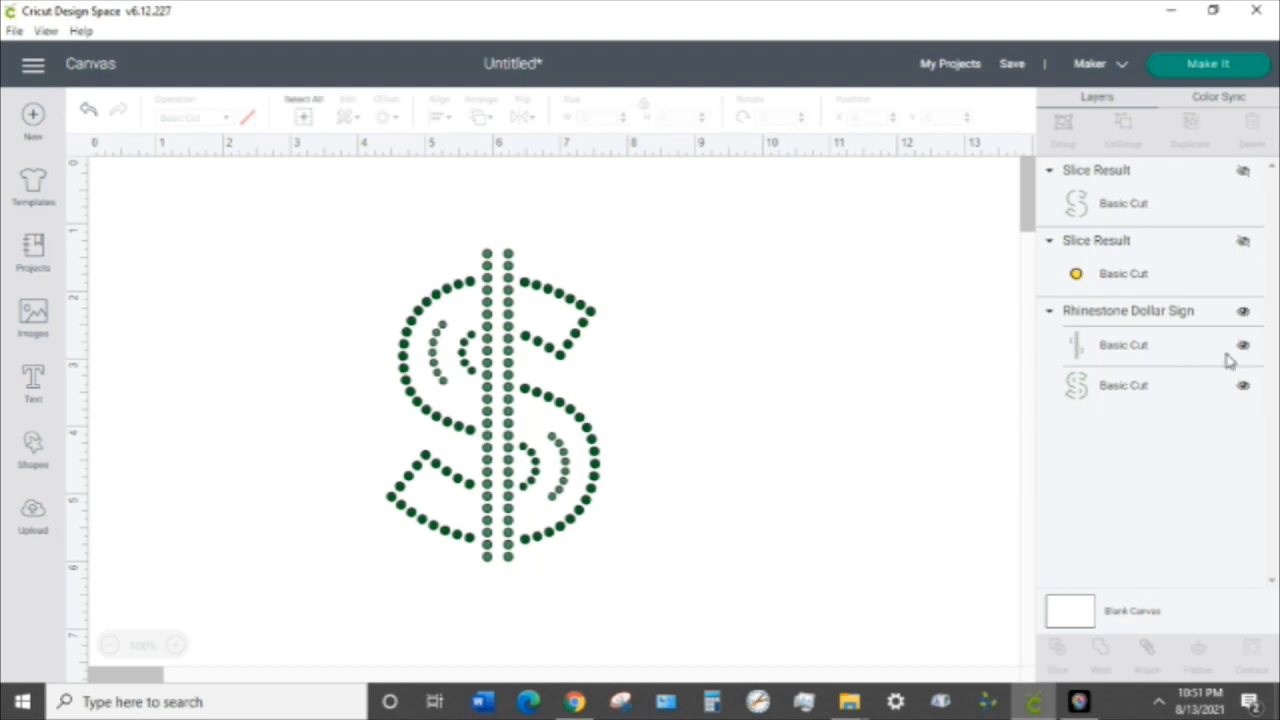
{"action": "left_click", "coordinate": [1158, 314]}
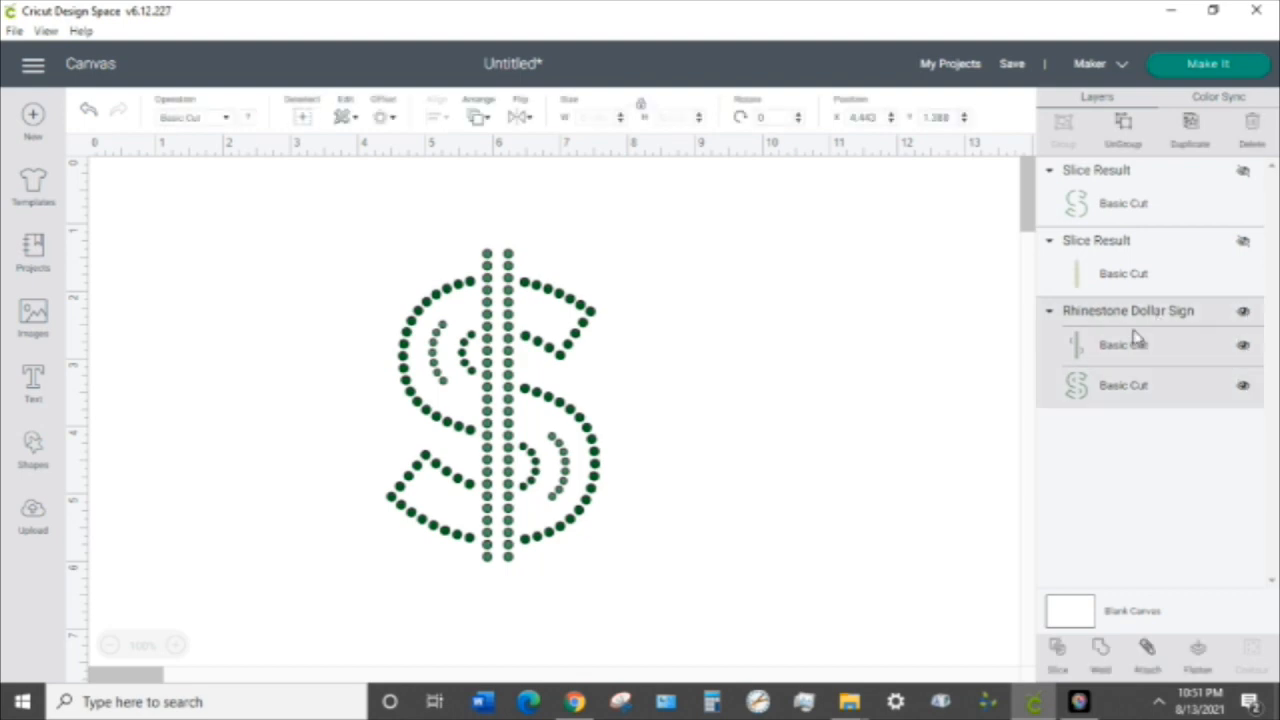
{"action": "left_click", "coordinate": [1123, 133]}
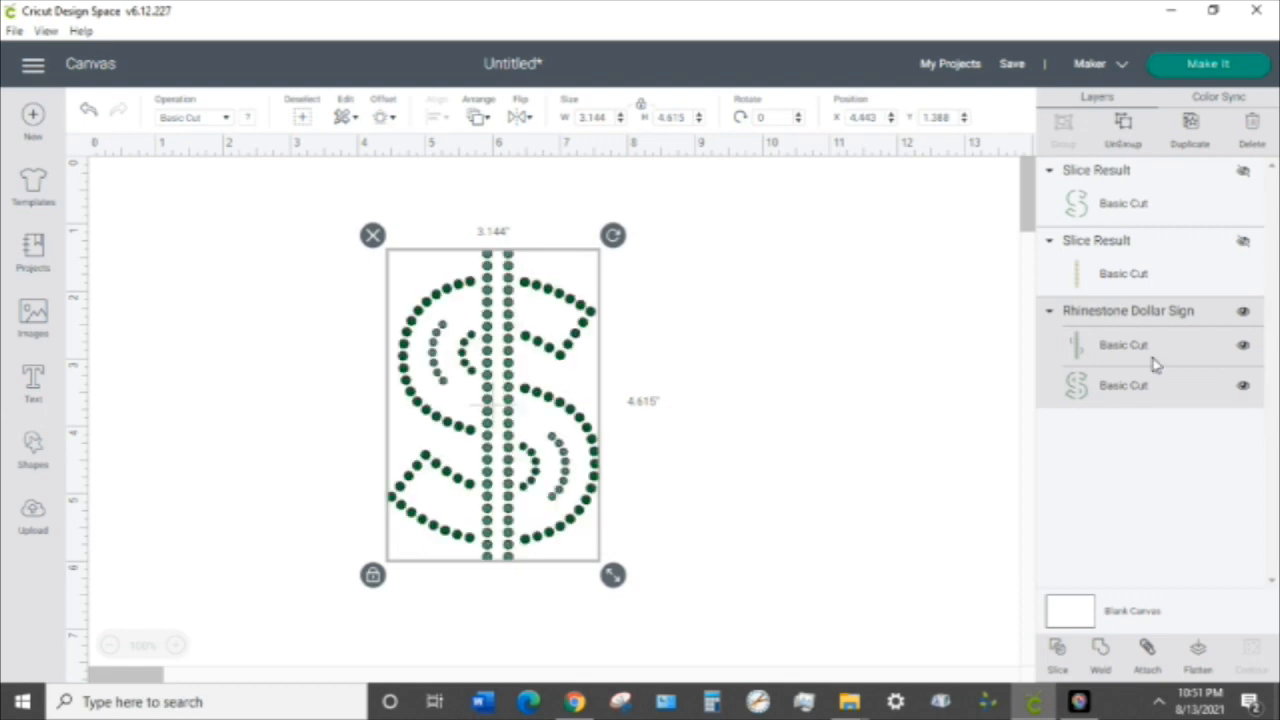
{"action": "left_click", "coordinate": [1244, 383]}
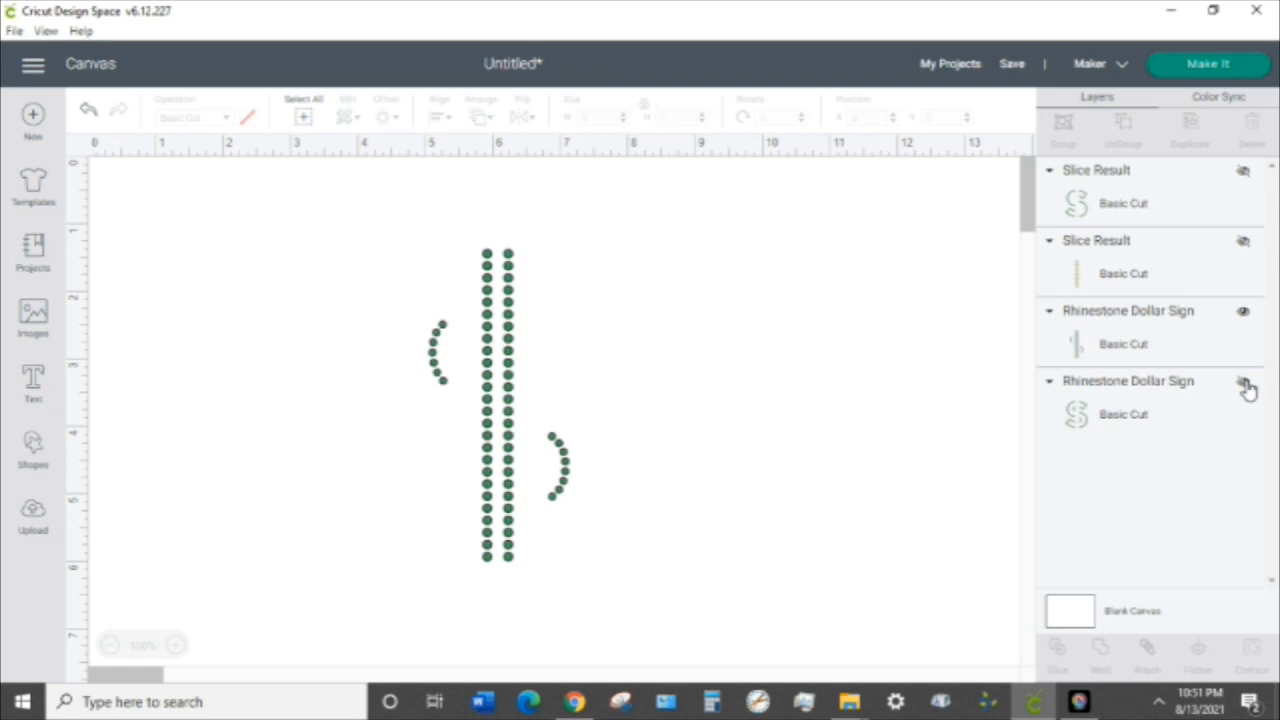
- Add a square, unlock its proportions, and stretch it into a bar about 0.63 by 5.14 inches covering the double rhinestone bars
{"action": "left_click", "coordinate": [33, 450]}
{"action": "left_click", "coordinate": [108, 275]}
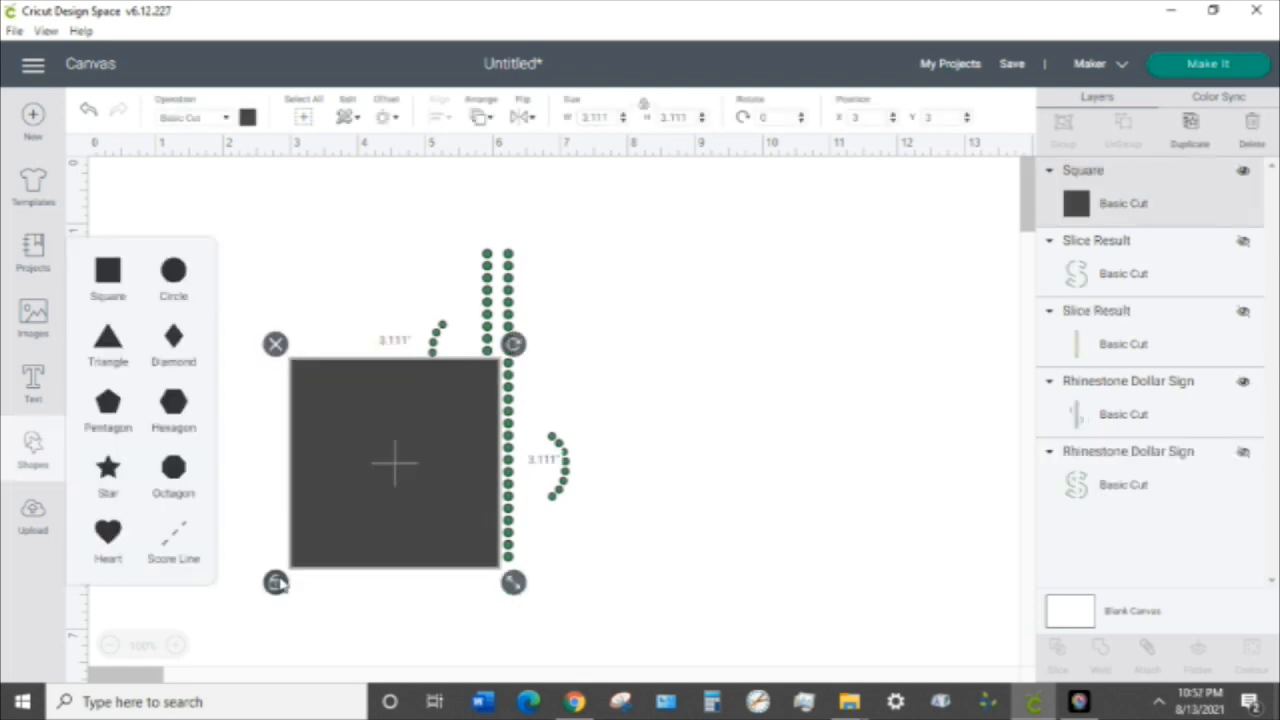
{"action": "left_click", "coordinate": [277, 585]}
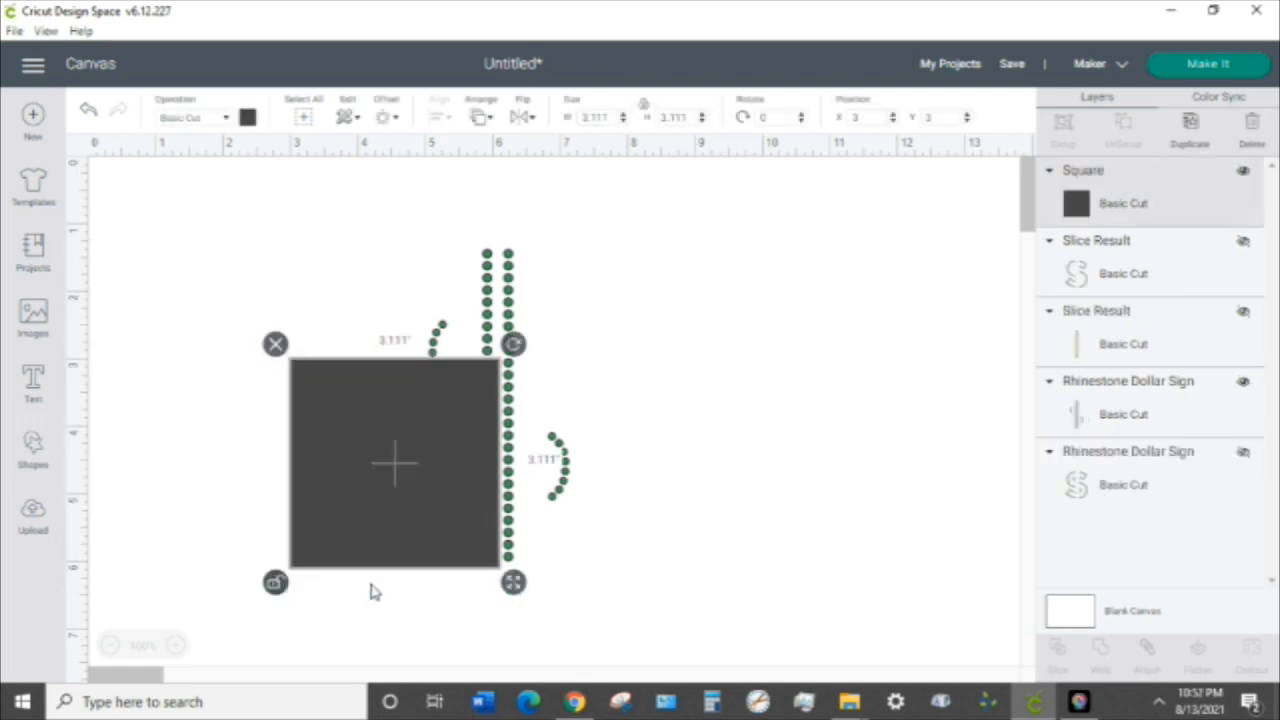
{"action": "left_click_drag", "start_coordinate": [513, 584], "coordinate": [349, 655]}
{"action": "left_click_drag", "start_coordinate": [312, 525], "coordinate": [500, 404]}
{"action": "left_click_drag", "start_coordinate": [533, 532], "coordinate": [531, 600]}
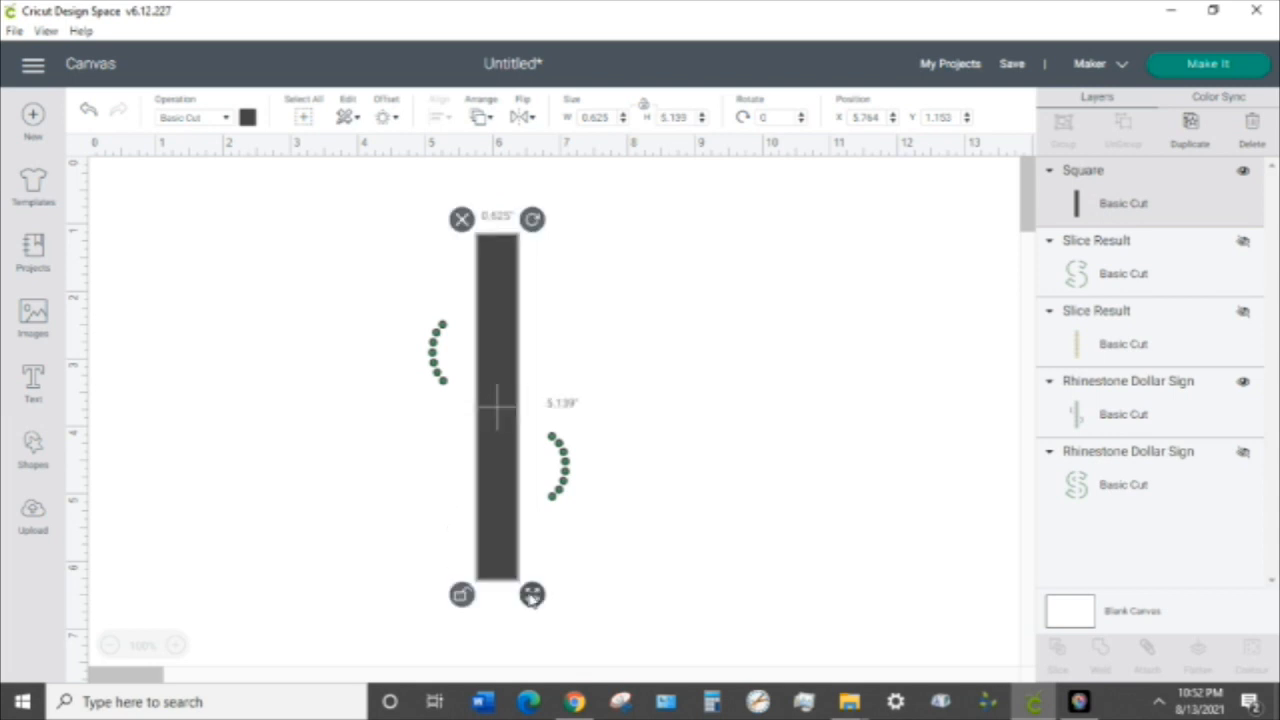
- Slice the rhinestone bar layer with the tall rectangle and remove the cut pieces, keeping only the two side arcs
{"action": "left_click", "coordinate": [560, 472], "text": "shift"}
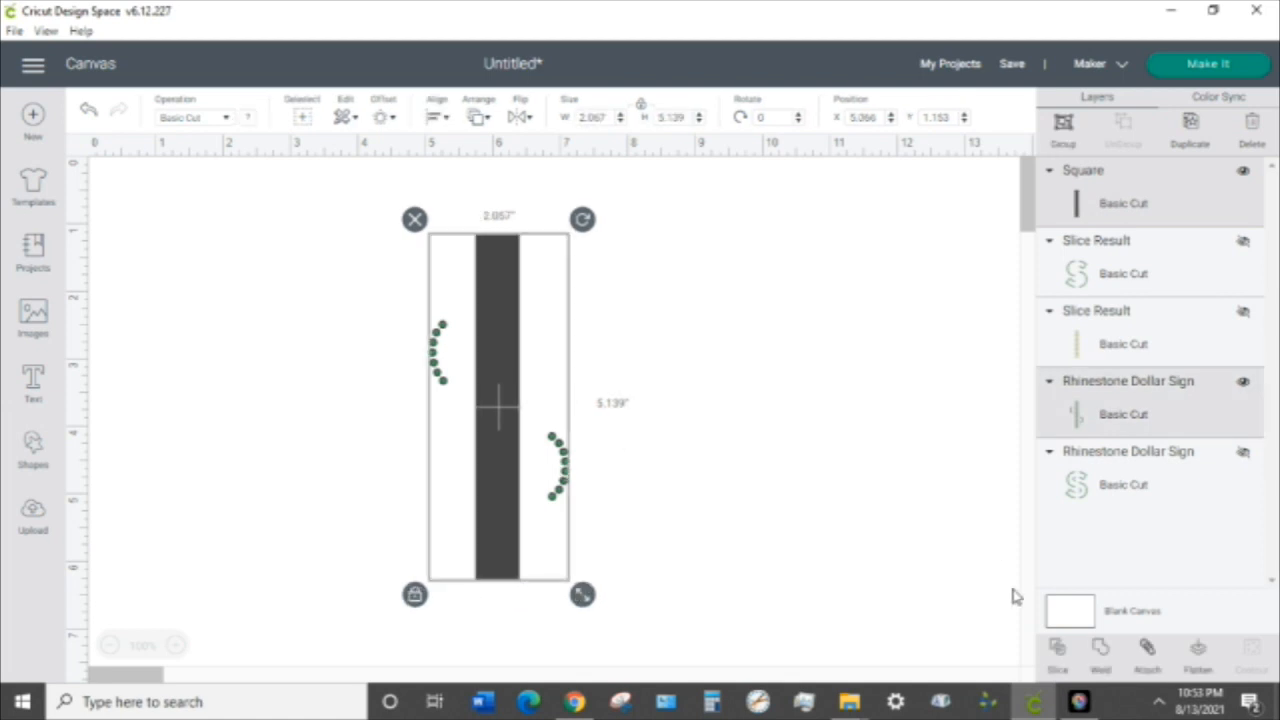
{"action": "left_click", "coordinate": [1058, 651]}
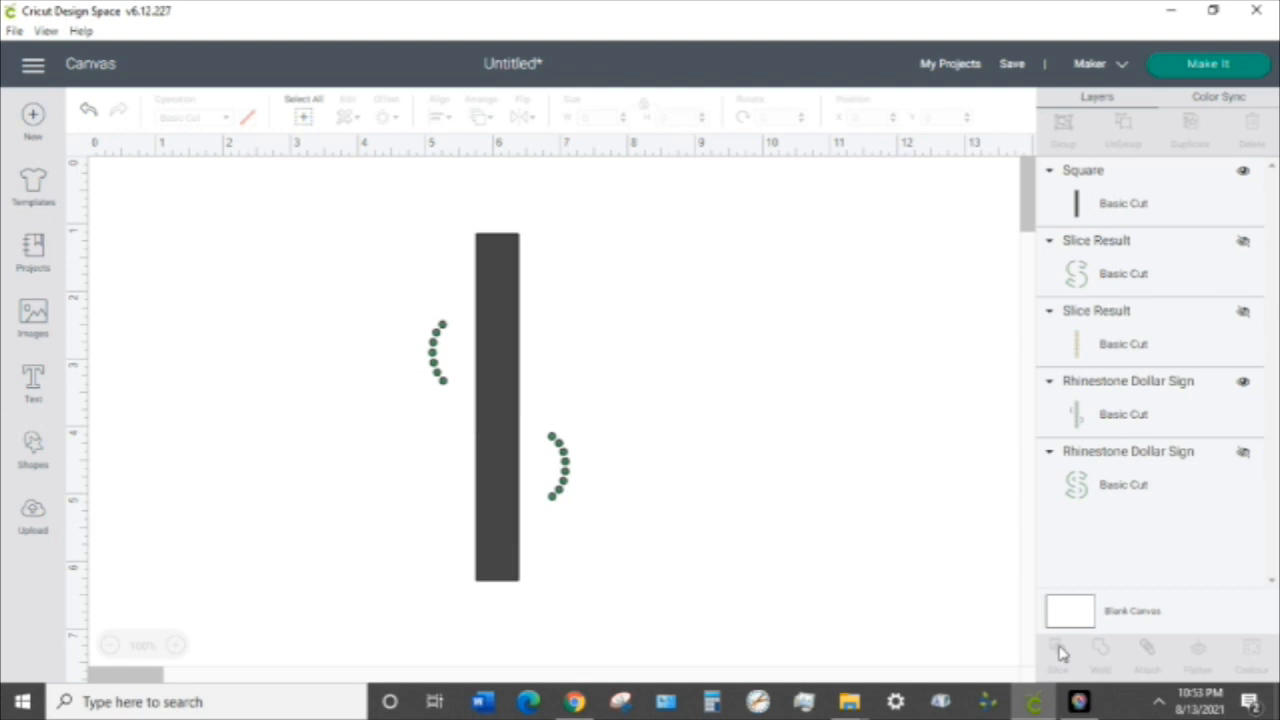
{"action": "left_click", "coordinate": [1060, 651]}
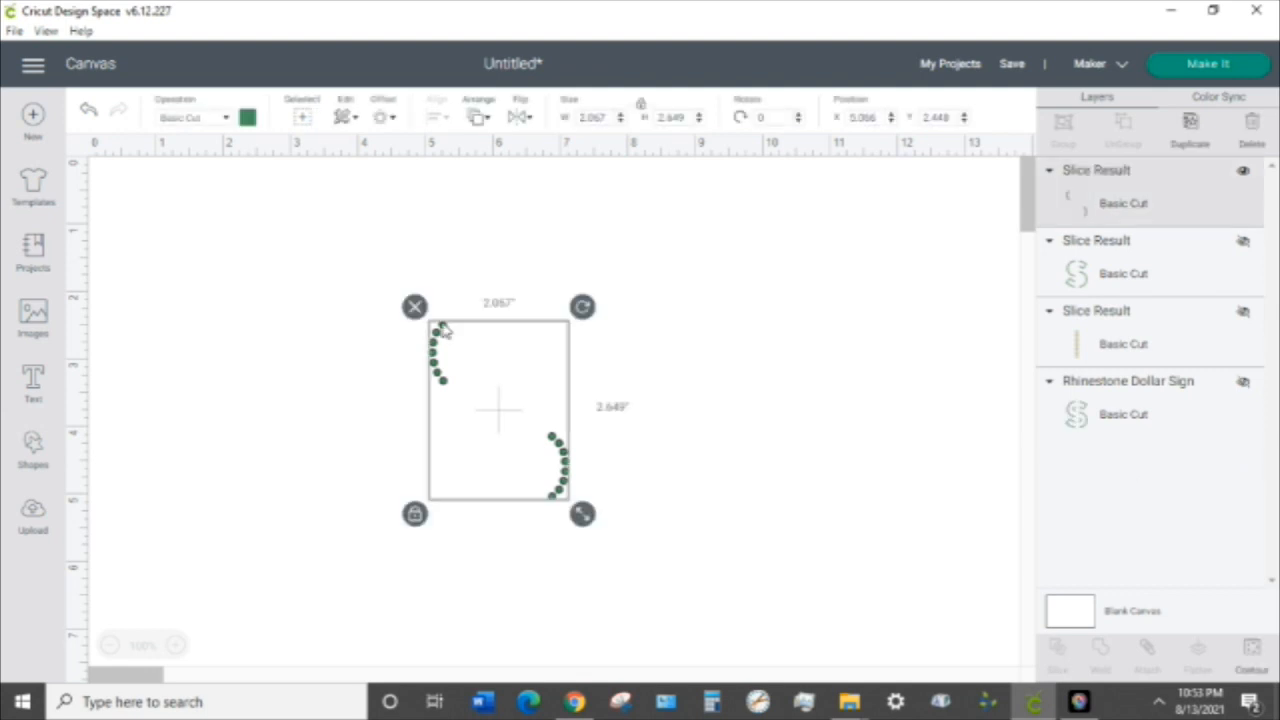
- Recolor the two side arcs with the same yellow as the rhinestone bars
{"action": "left_click", "coordinate": [247, 118]}
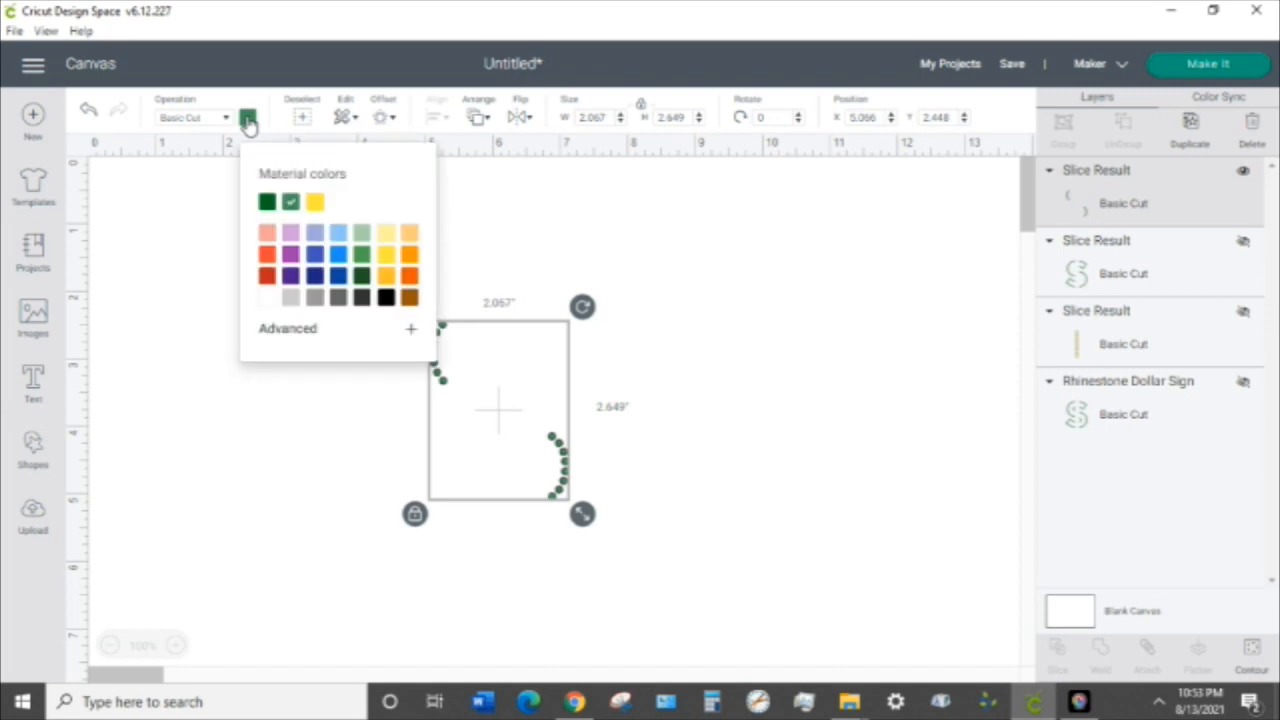
{"action": "left_click", "coordinate": [314, 204]}
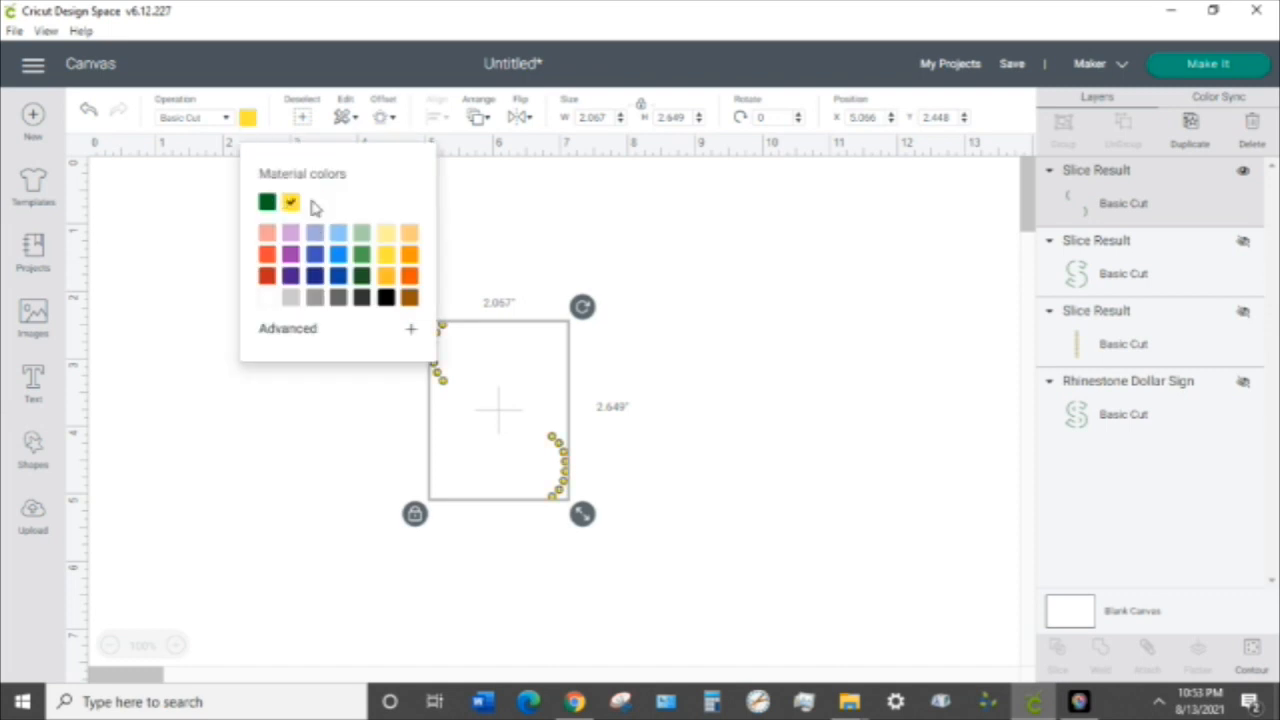
{"action": "left_click", "coordinate": [729, 476]}
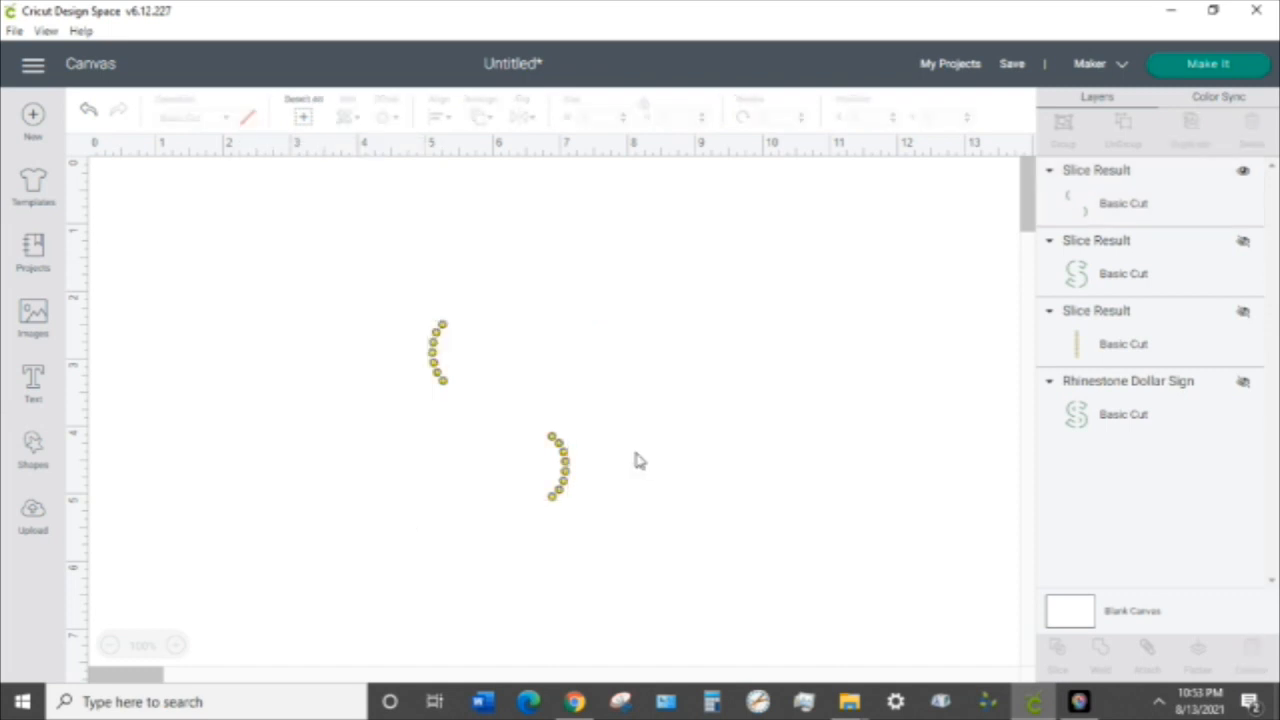
- Hide all contours of the yellow side arcs with Contour, reopen it, and show all contours again
{"action": "left_click", "coordinate": [566, 462]}
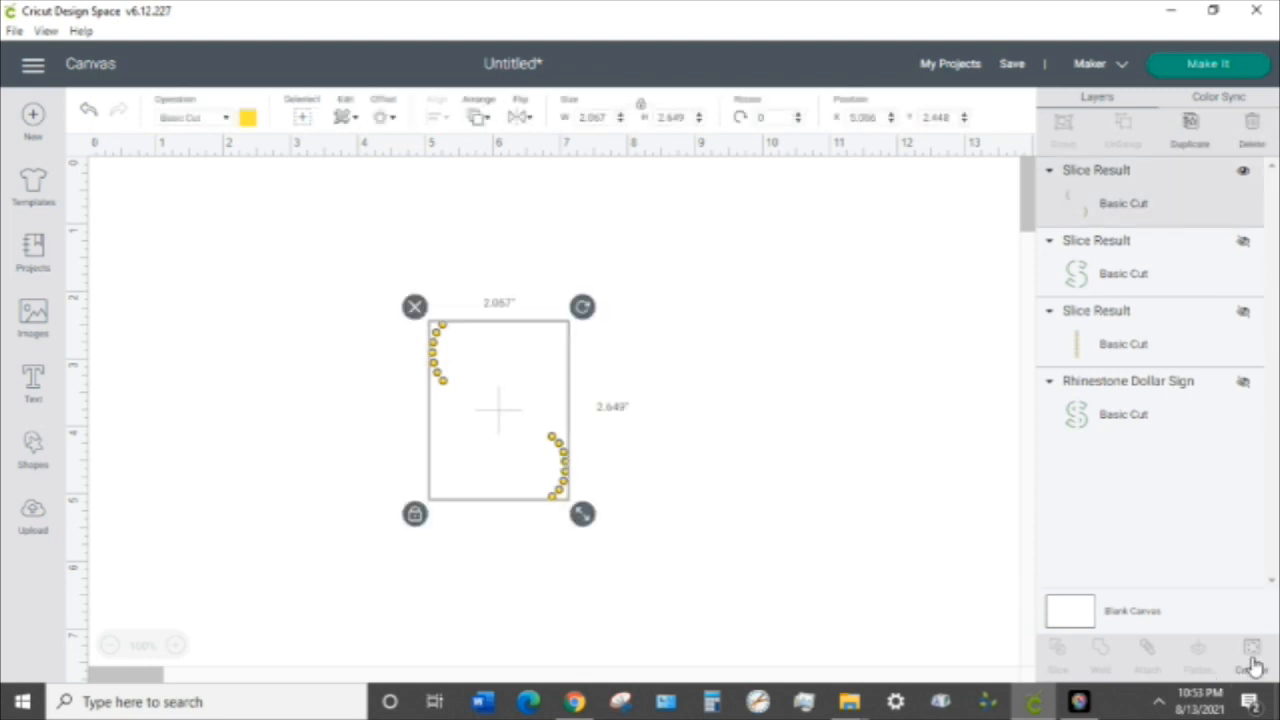
{"action": "left_click", "coordinate": [1254, 662]}
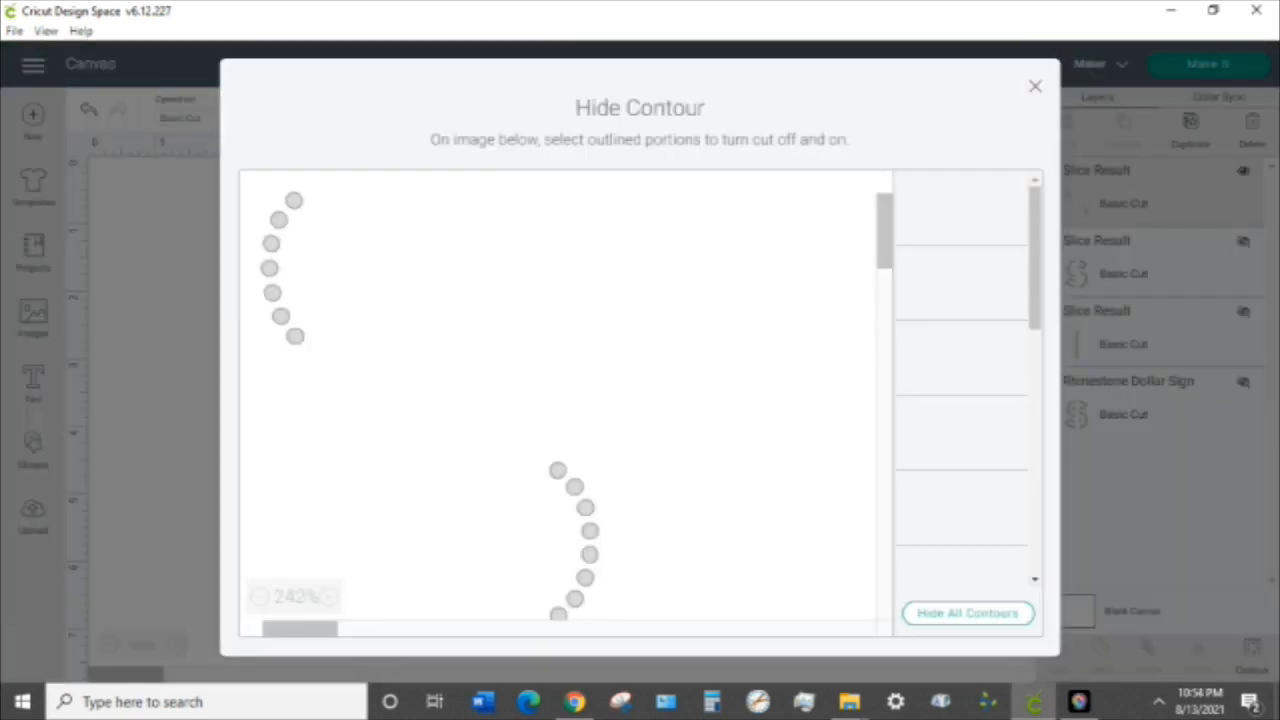
{"action": "left_click_drag", "start_coordinate": [1254, 662], "coordinate": [1032, 548]}
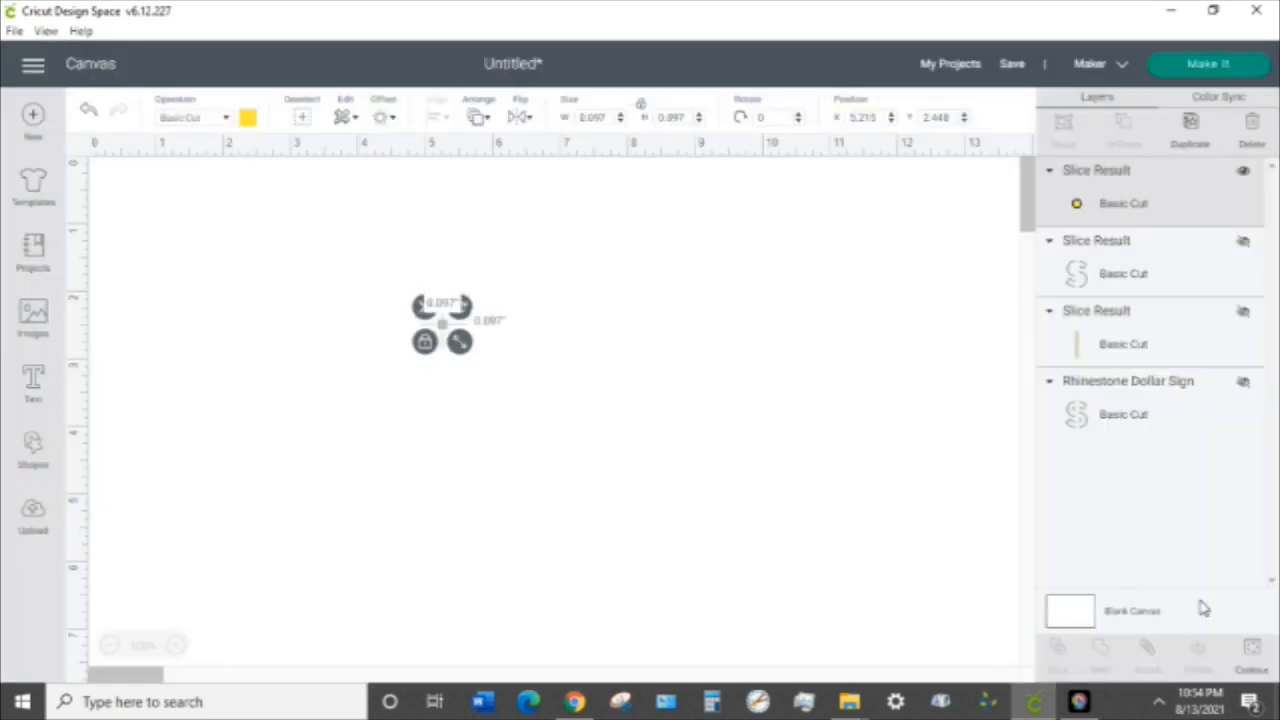
{"action": "left_click", "coordinate": [1252, 652]}
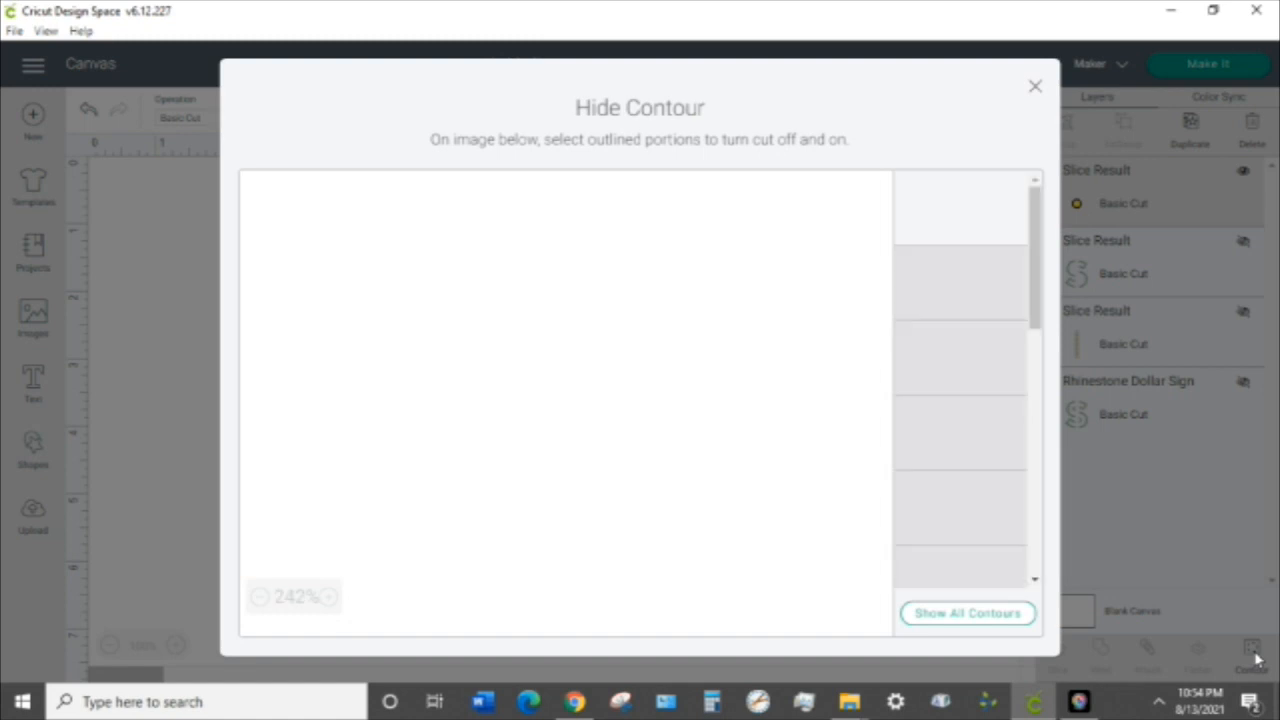
{"action": "left_click", "coordinate": [943, 620]}
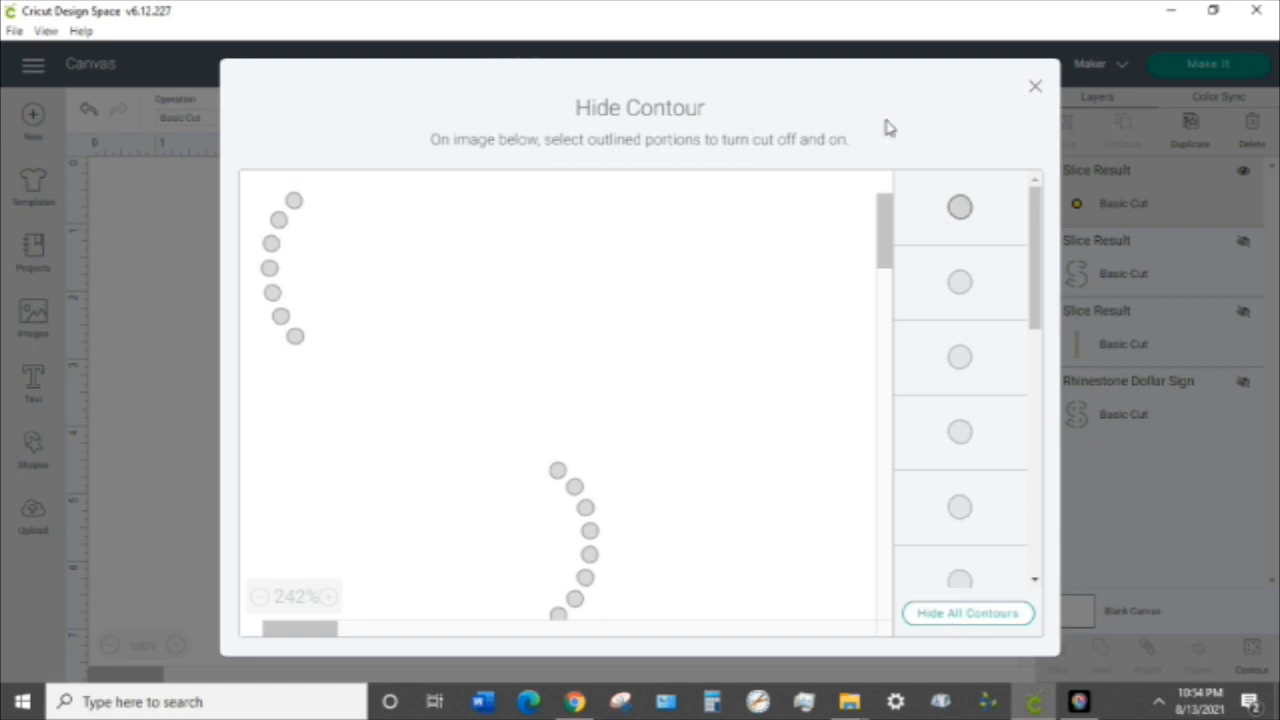
{"action": "left_click", "coordinate": [1035, 87]}
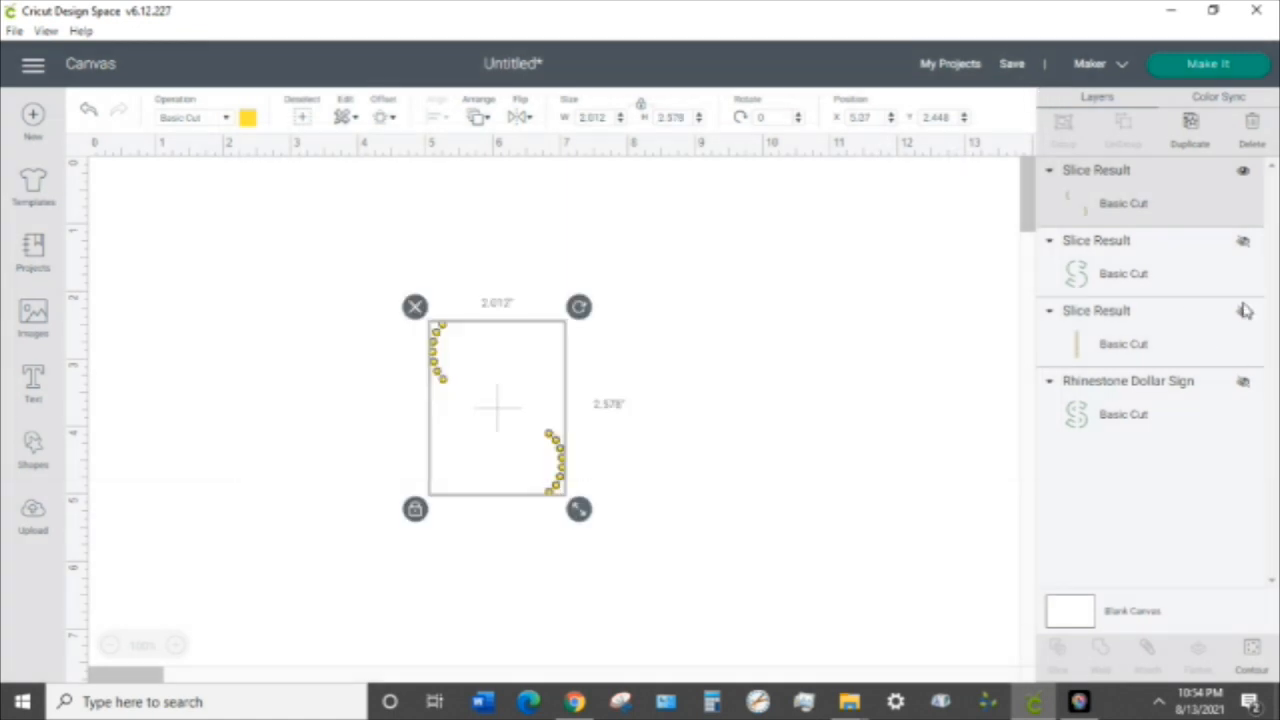
- Hide the yellow side arcs layer and show the remaining Rhinestone Dollar Sign layer
{"action": "left_click", "coordinate": [1243, 175]}
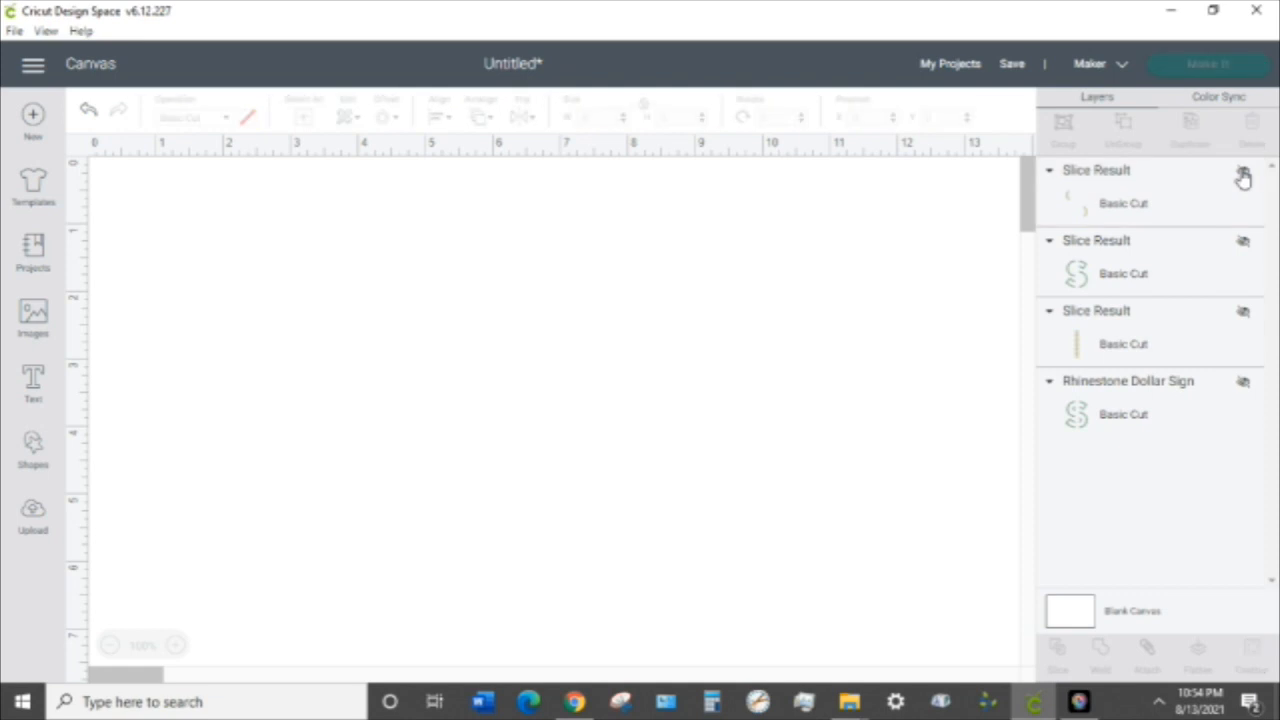
{"action": "left_click", "coordinate": [1128, 390]}
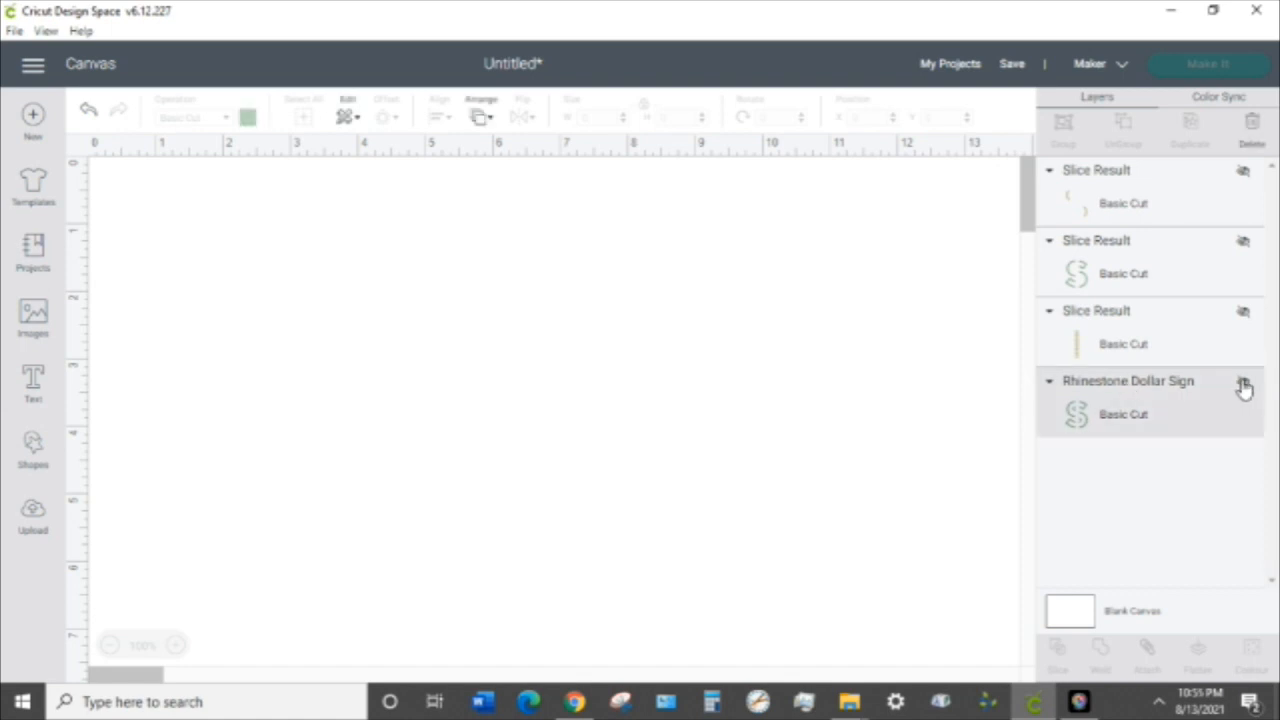
{"action": "left_click", "coordinate": [1243, 386]}
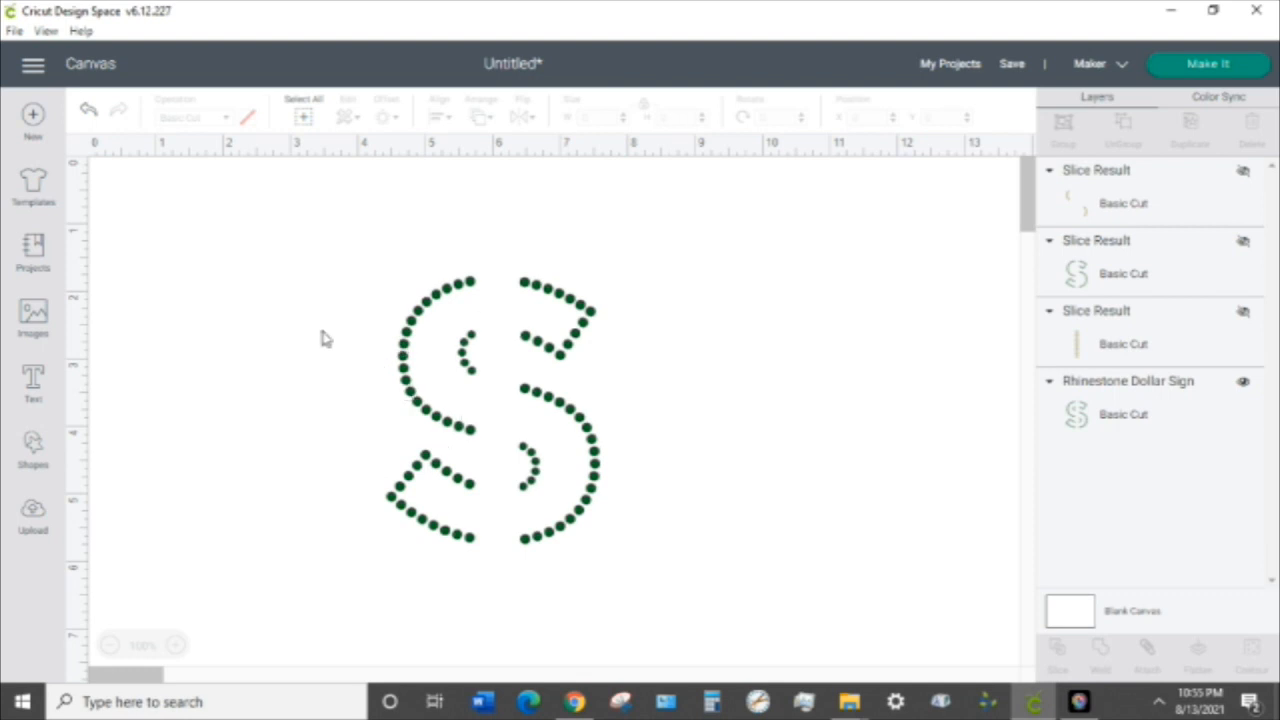
- Add a circle and shrink it to about 2.54 inches across
{"action": "left_click", "coordinate": [33, 448]}
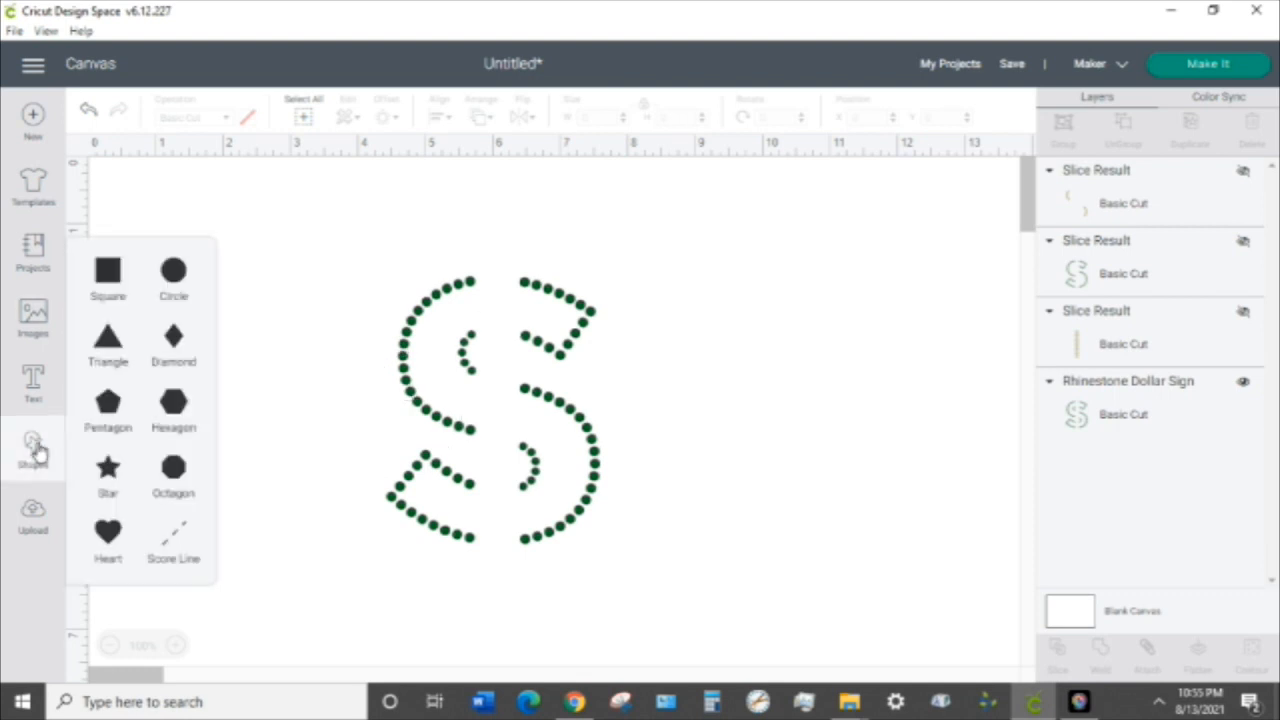
{"action": "left_click", "coordinate": [173, 271]}
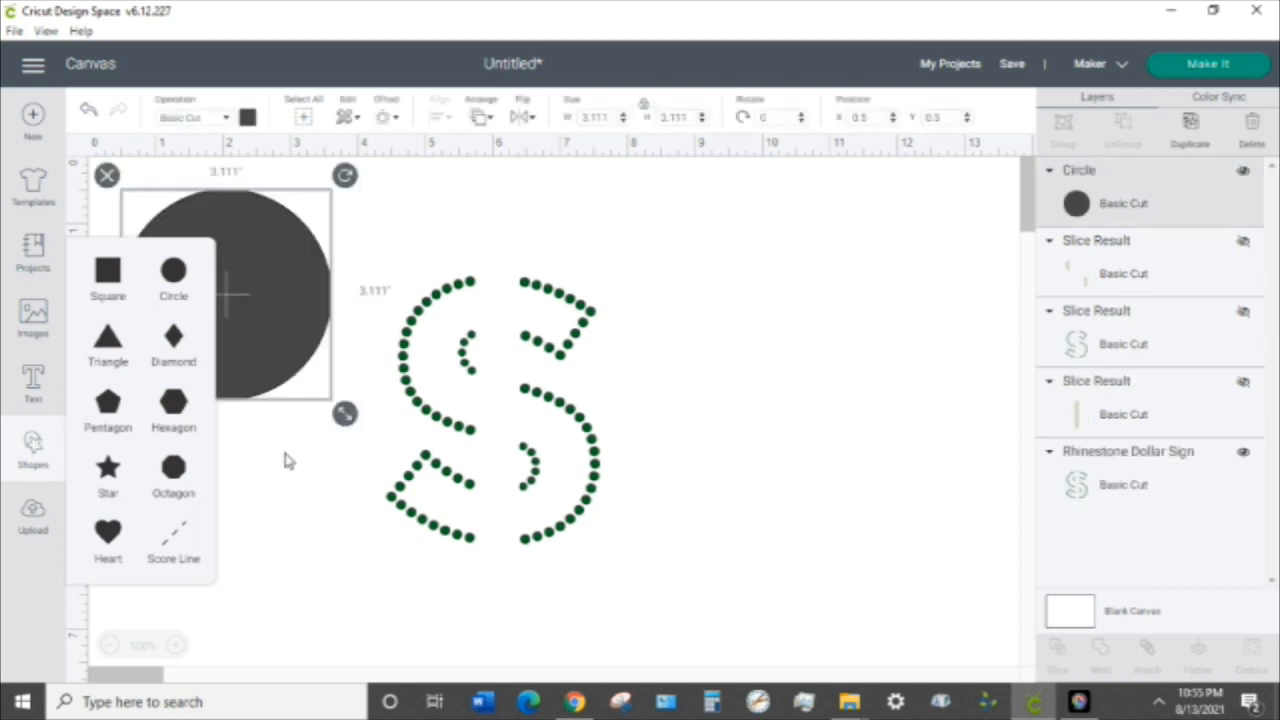
{"action": "left_click", "coordinate": [285, 460]}
{"action": "left_click", "coordinate": [277, 357]}
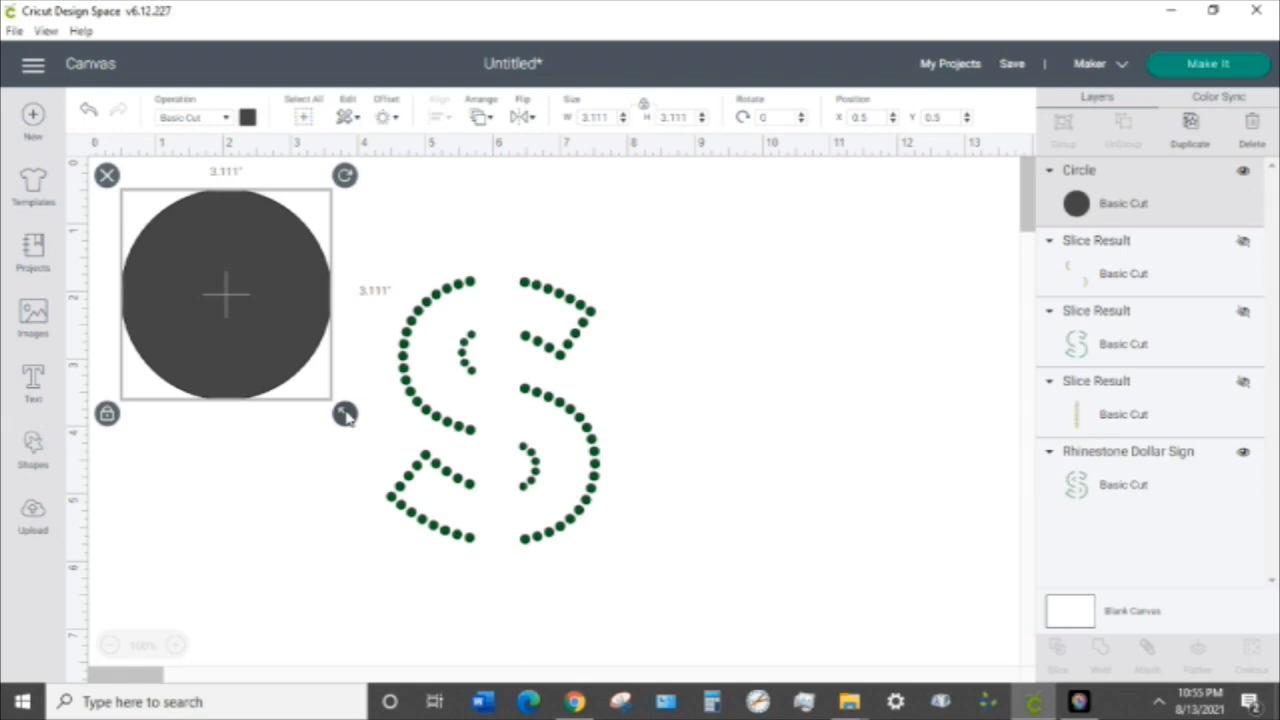
{"action": "left_click_drag", "start_coordinate": [344, 414], "coordinate": [309, 366]}
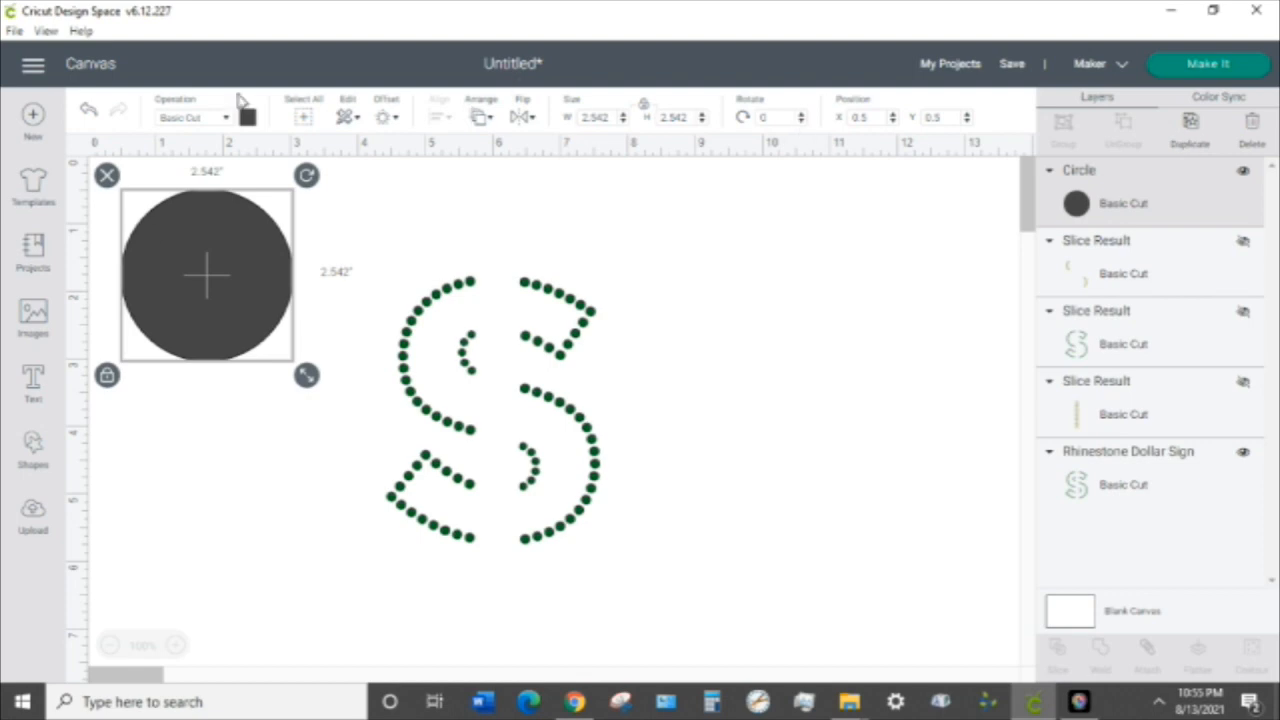
- Move the circle so it overlaps the upper-left outer curve of the green dollar sign
{"action": "left_click_drag", "start_coordinate": [174, 235], "coordinate": [490, 220]}
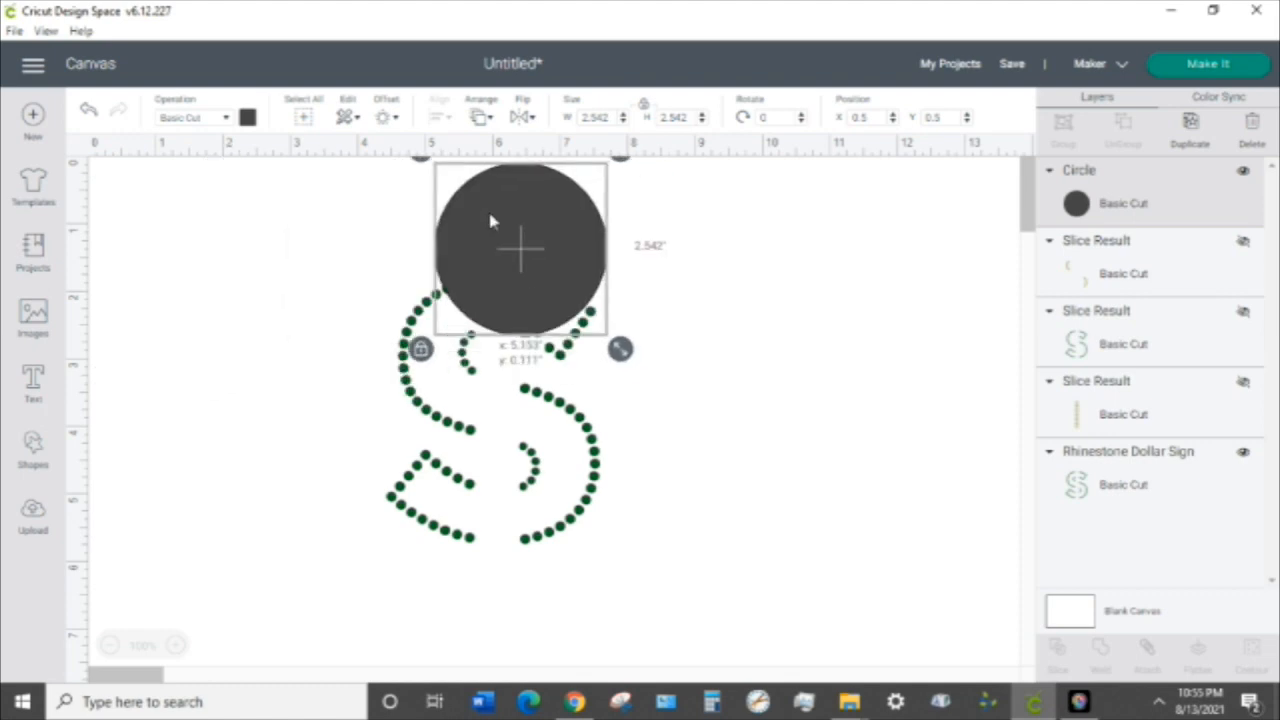
{"action": "left_click_drag", "start_coordinate": [490, 220], "coordinate": [335, 318]}
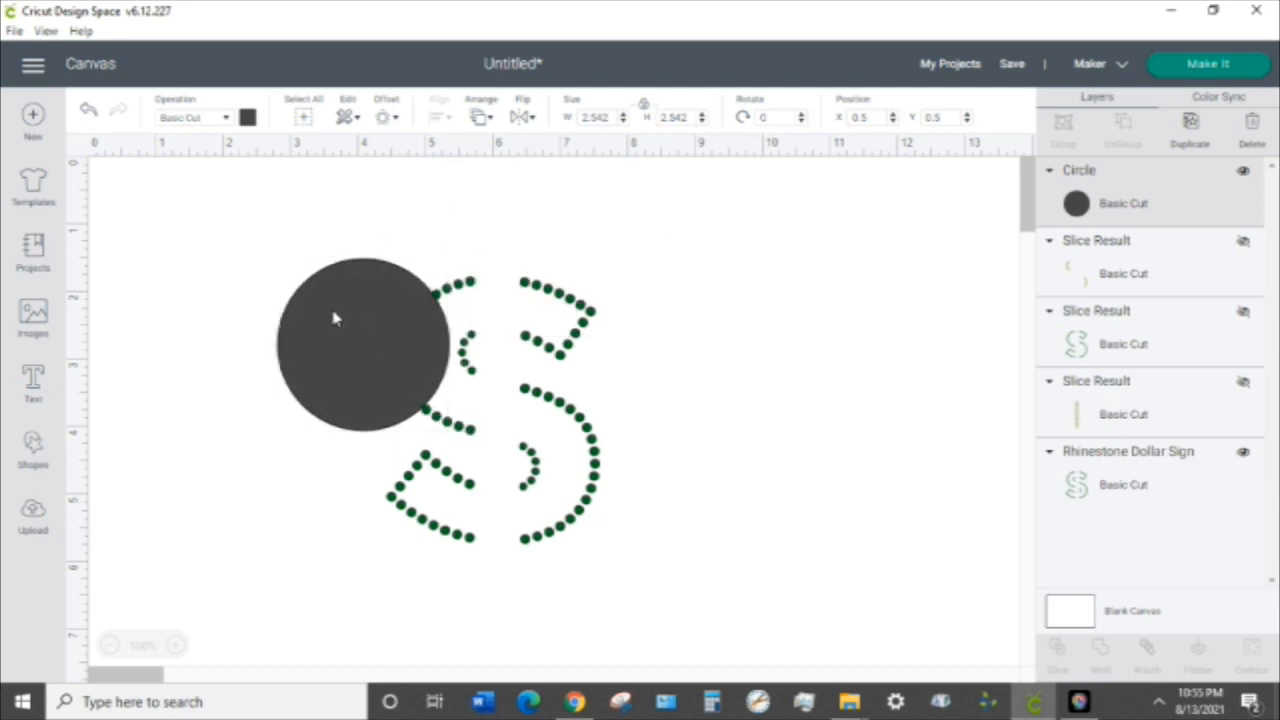
{"action": "left_click", "coordinate": [335, 318]}
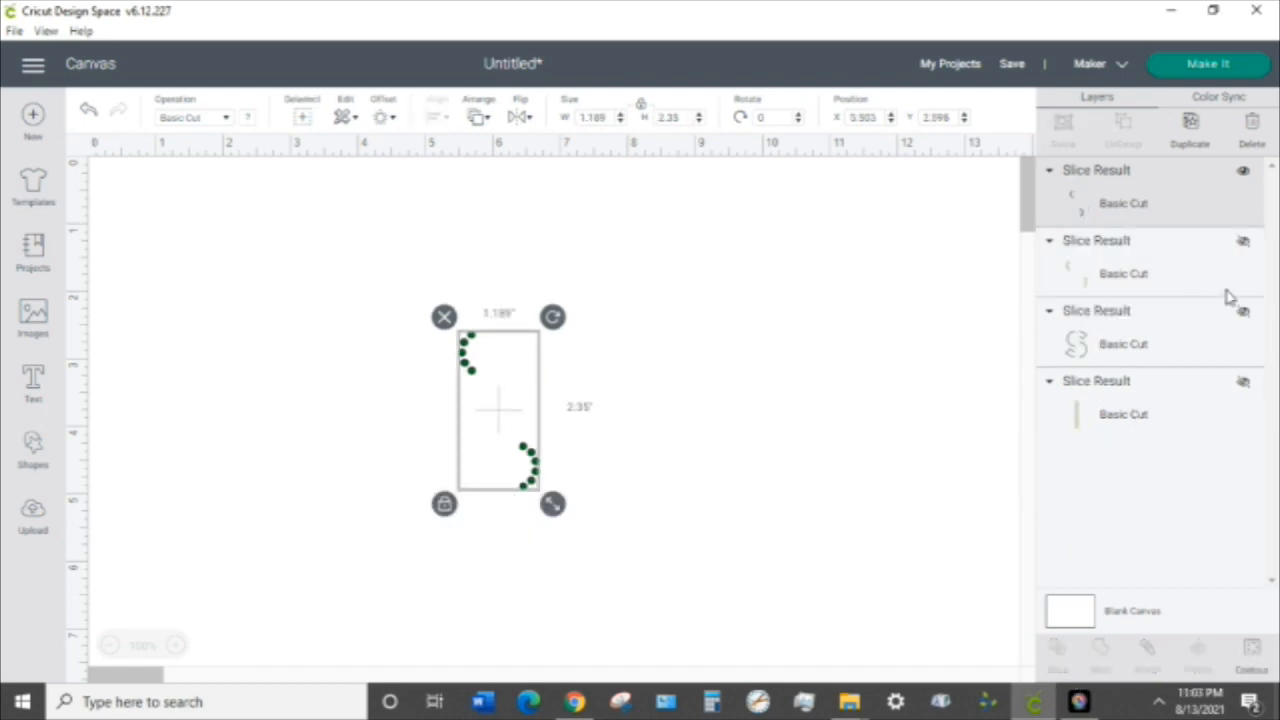
- Open Contour for the two green inner arcs
{"action": "left_click", "coordinate": [1250, 652]}
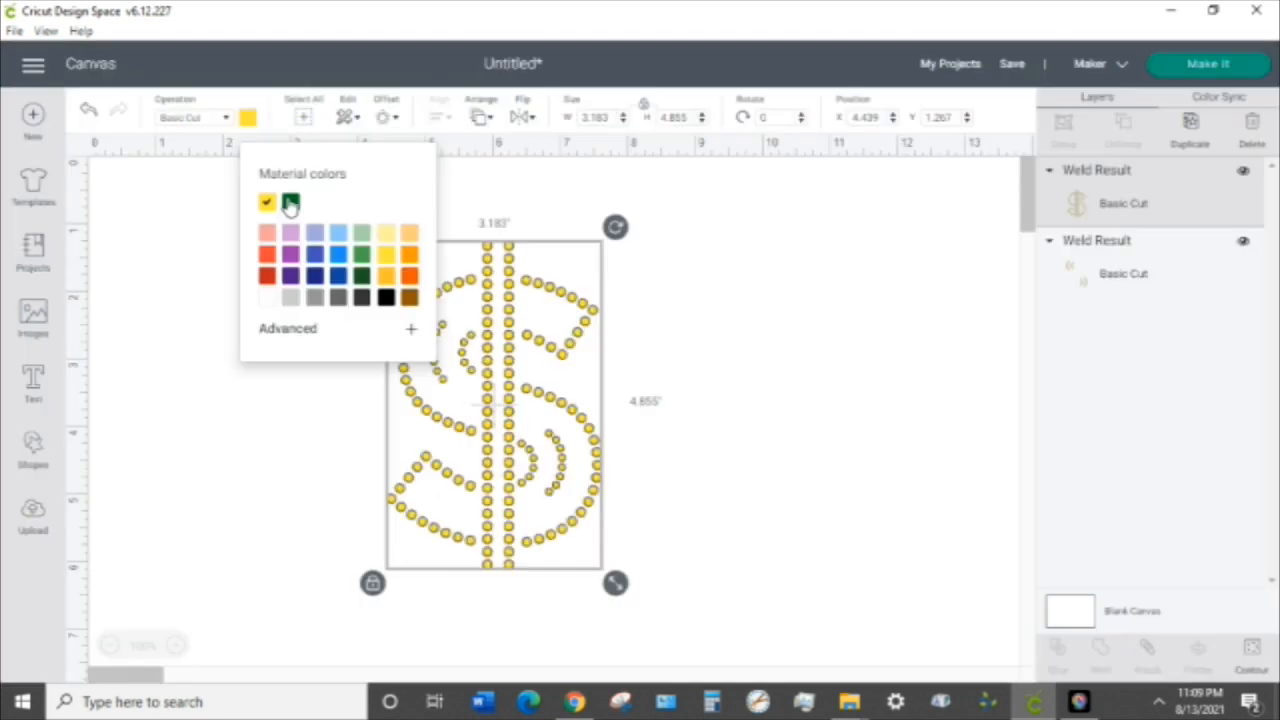
- Recolor the welded dollar sign outline and its two bars dark green
{"action": "left_click", "coordinate": [290, 203]}
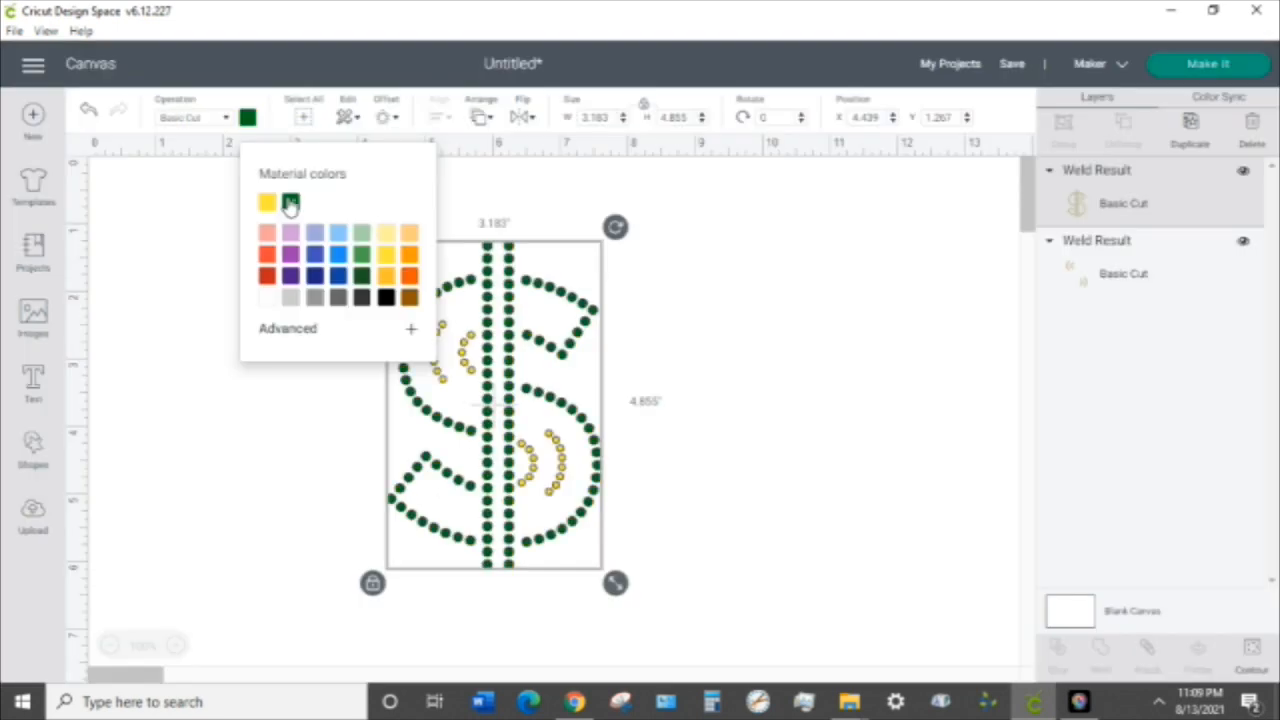
{"action": "left_click", "coordinate": [855, 449]}
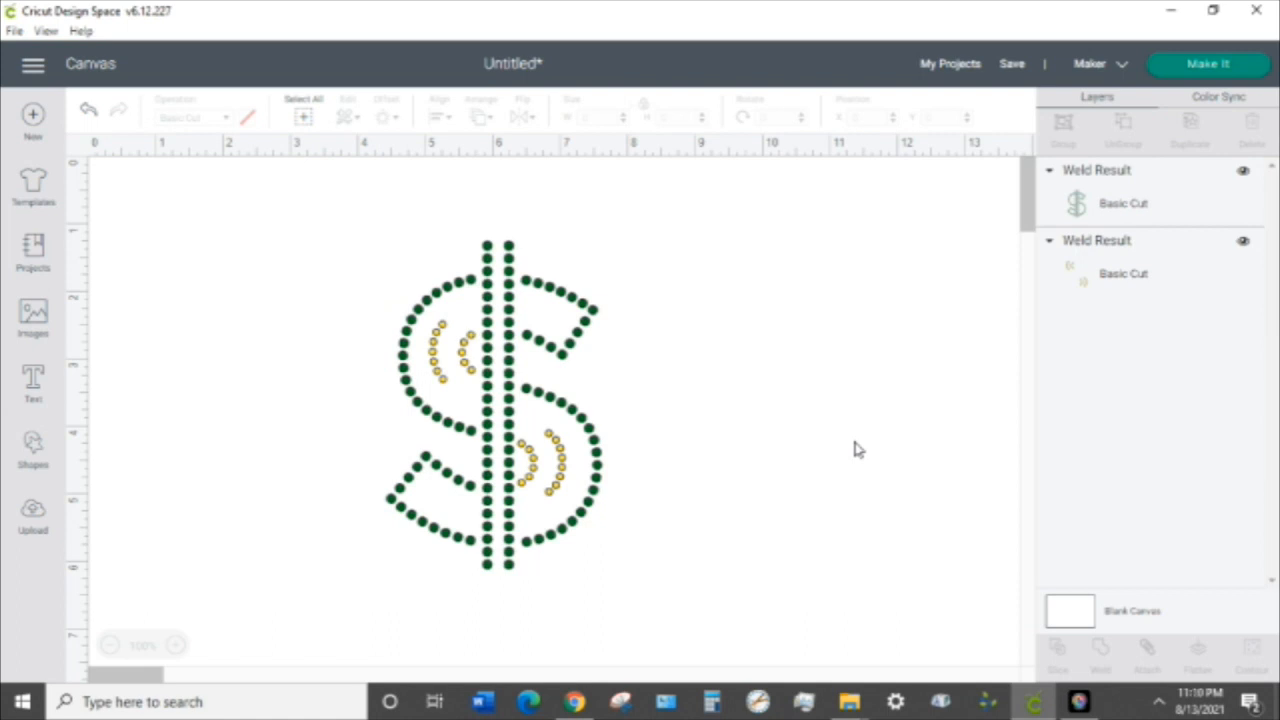
- Add two squares and move the front one to the empty area below and left of the other
{"action": "left_click", "coordinate": [33, 450]}
{"action": "left_click", "coordinate": [105, 279]}
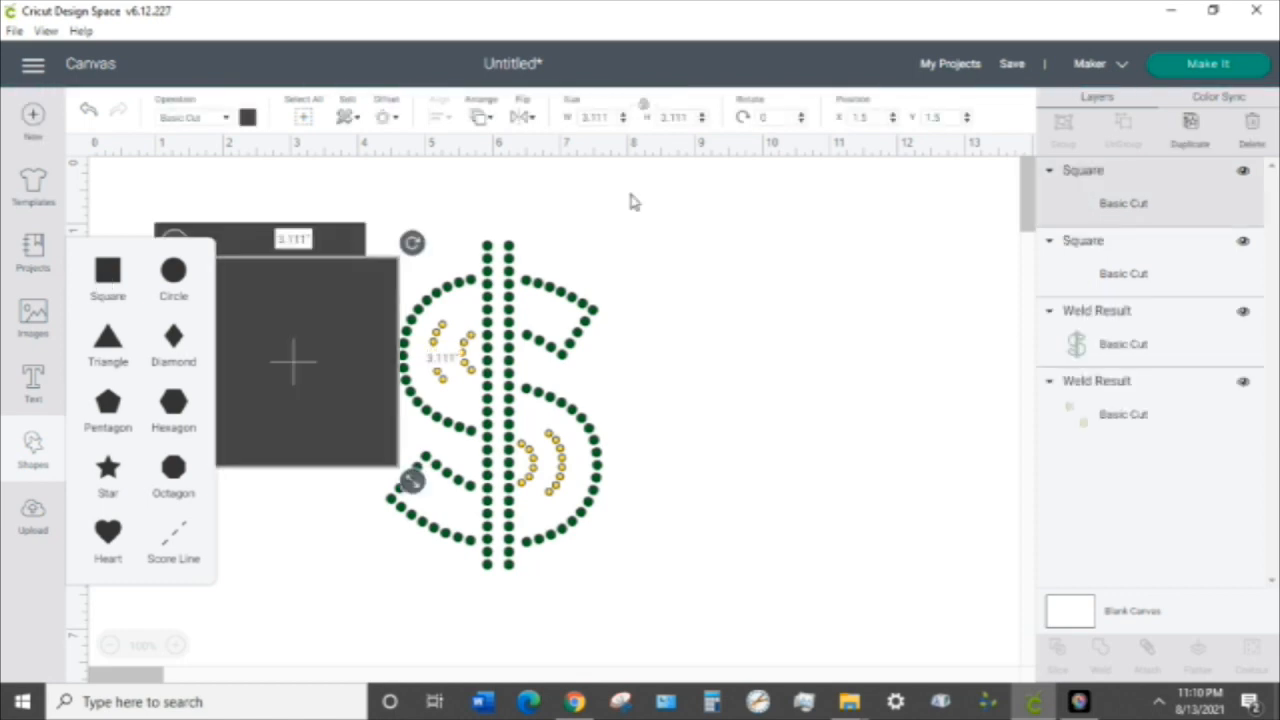
{"action": "left_click", "coordinate": [314, 324]}
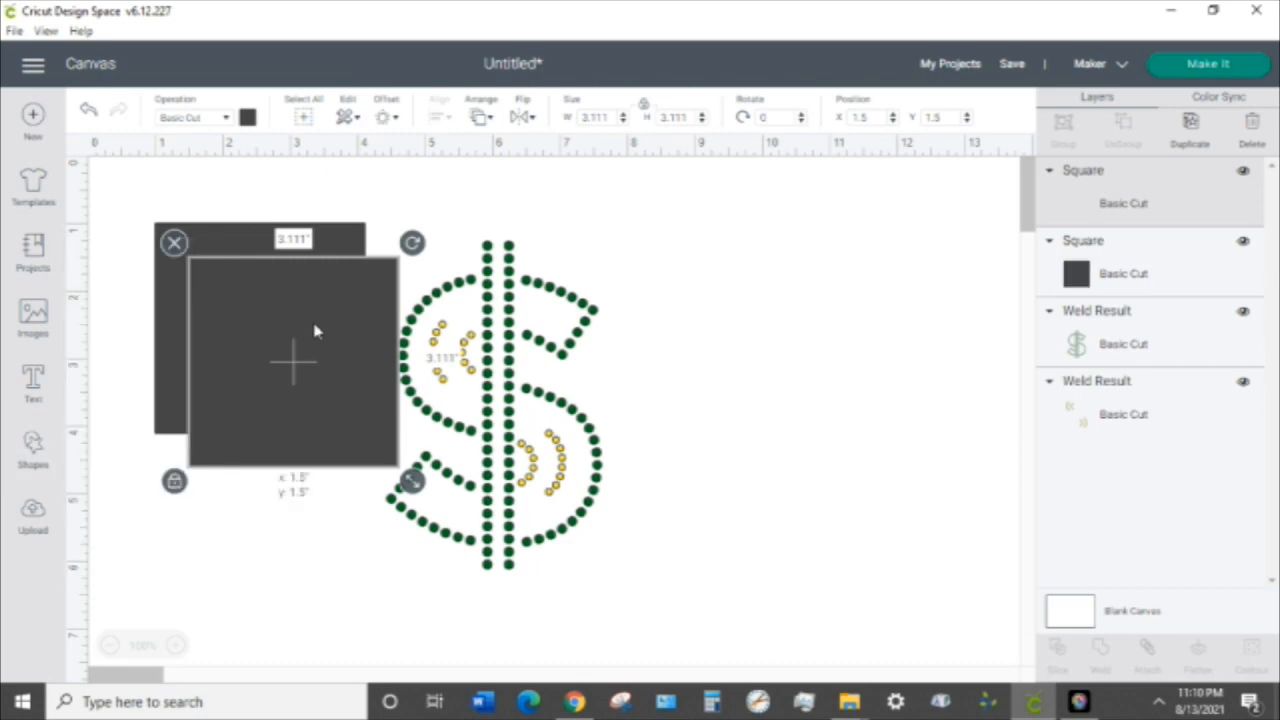
{"action": "left_click_drag", "start_coordinate": [314, 332], "coordinate": [213, 551]}
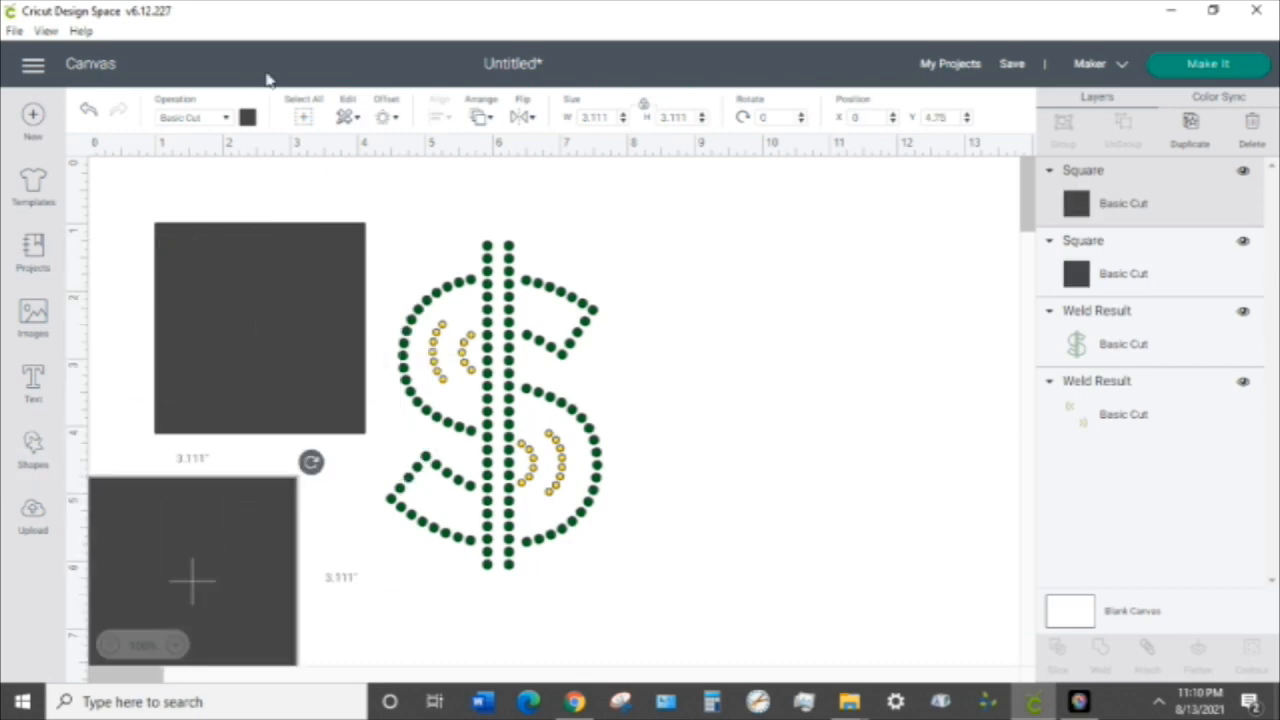
- Recolor the lower square purple and set its width to 0.50 inches with proportions locked
{"action": "left_click", "coordinate": [247, 117]}
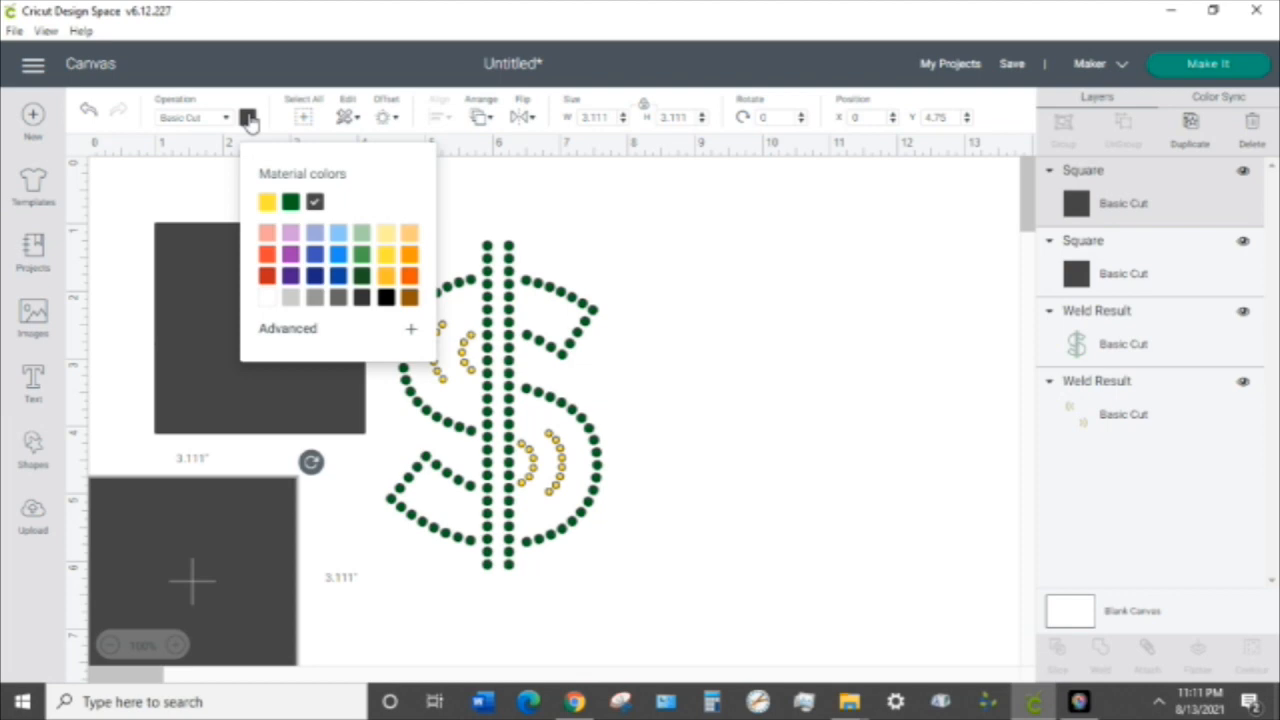
{"action": "left_click", "coordinate": [289, 255]}
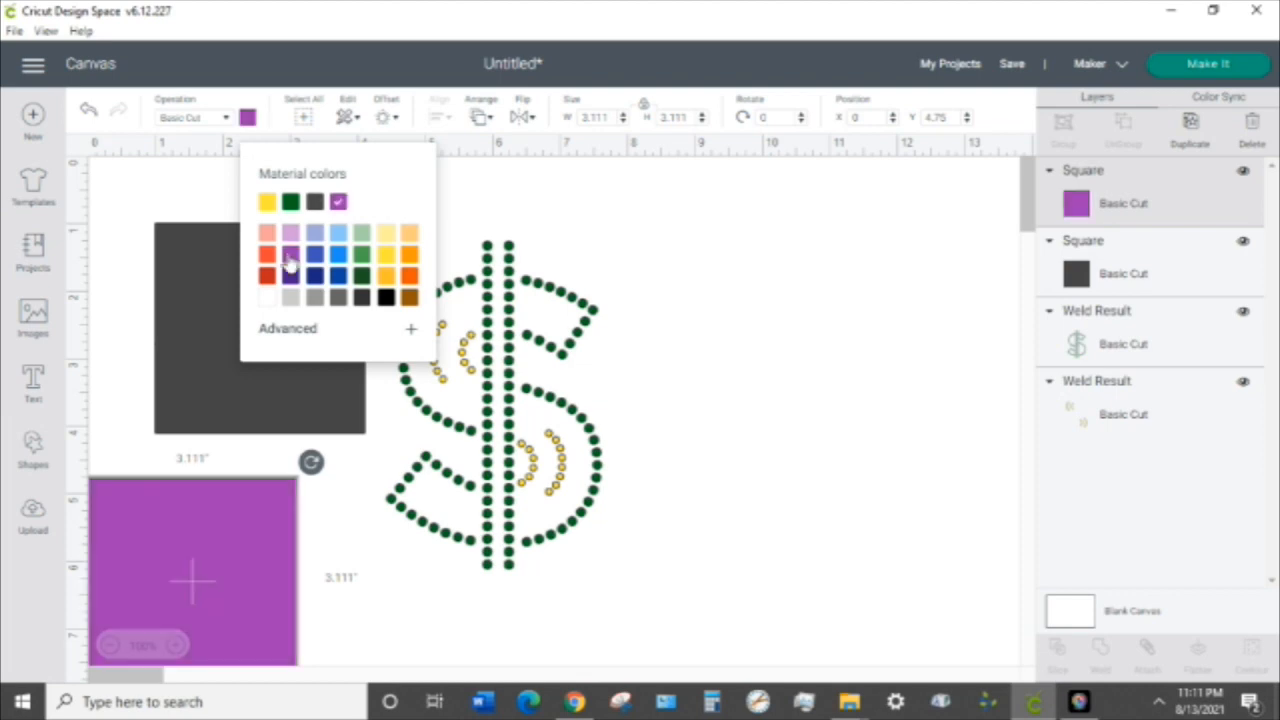
{"action": "left_click", "coordinate": [605, 117]}
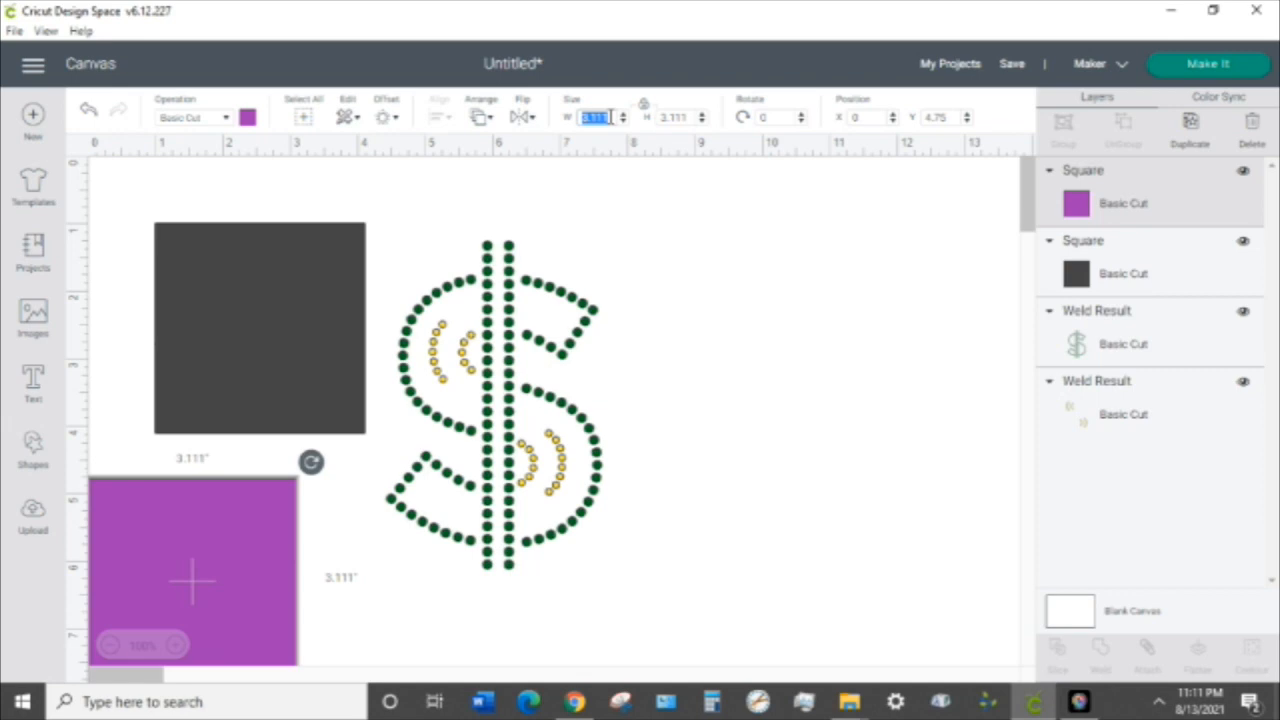
{"action": "type", "text": ".50"}
{"action": "key", "text": "Return"}
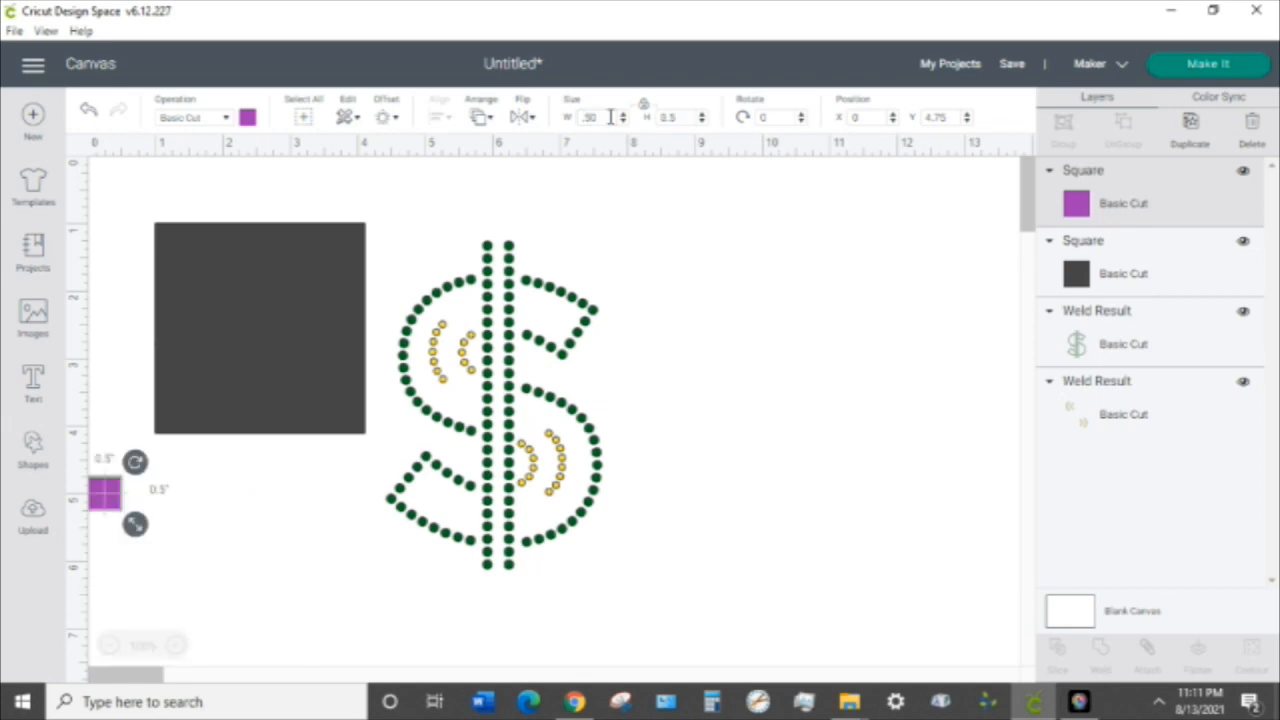
- Recolor the large dark gray square bright blue
{"action": "left_click", "coordinate": [237, 314]}
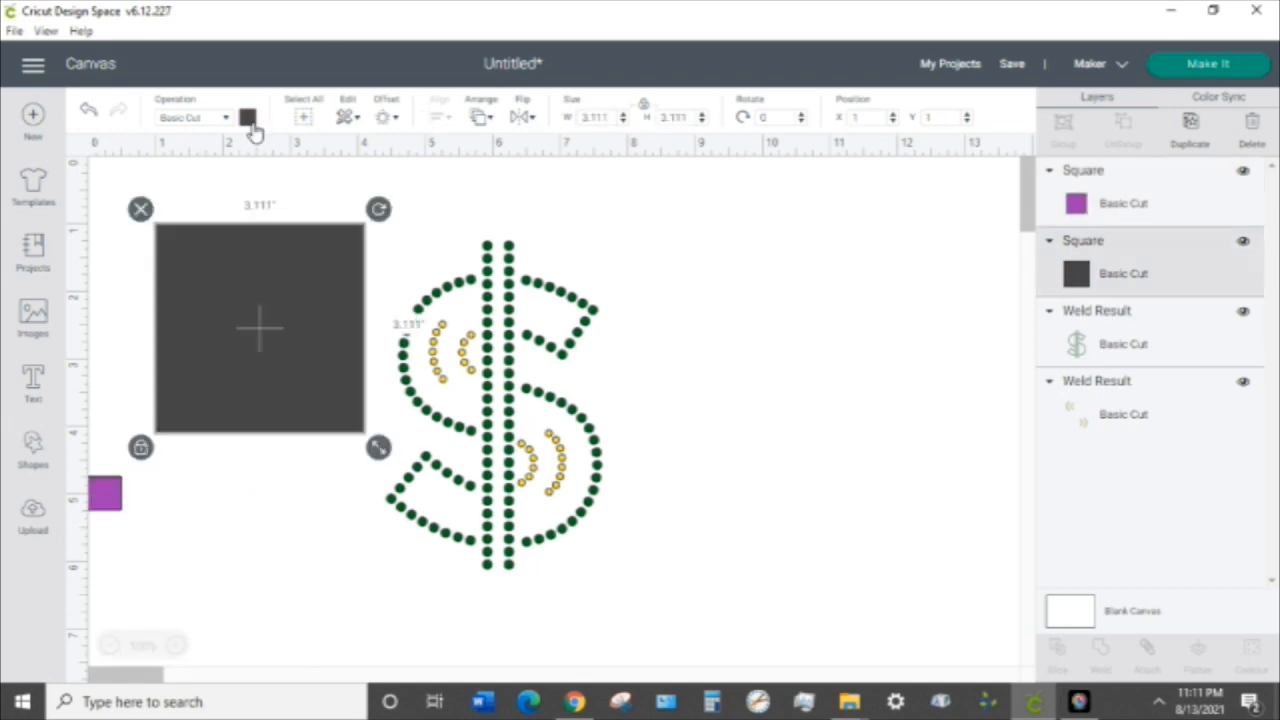
{"action": "left_click", "coordinate": [248, 119]}
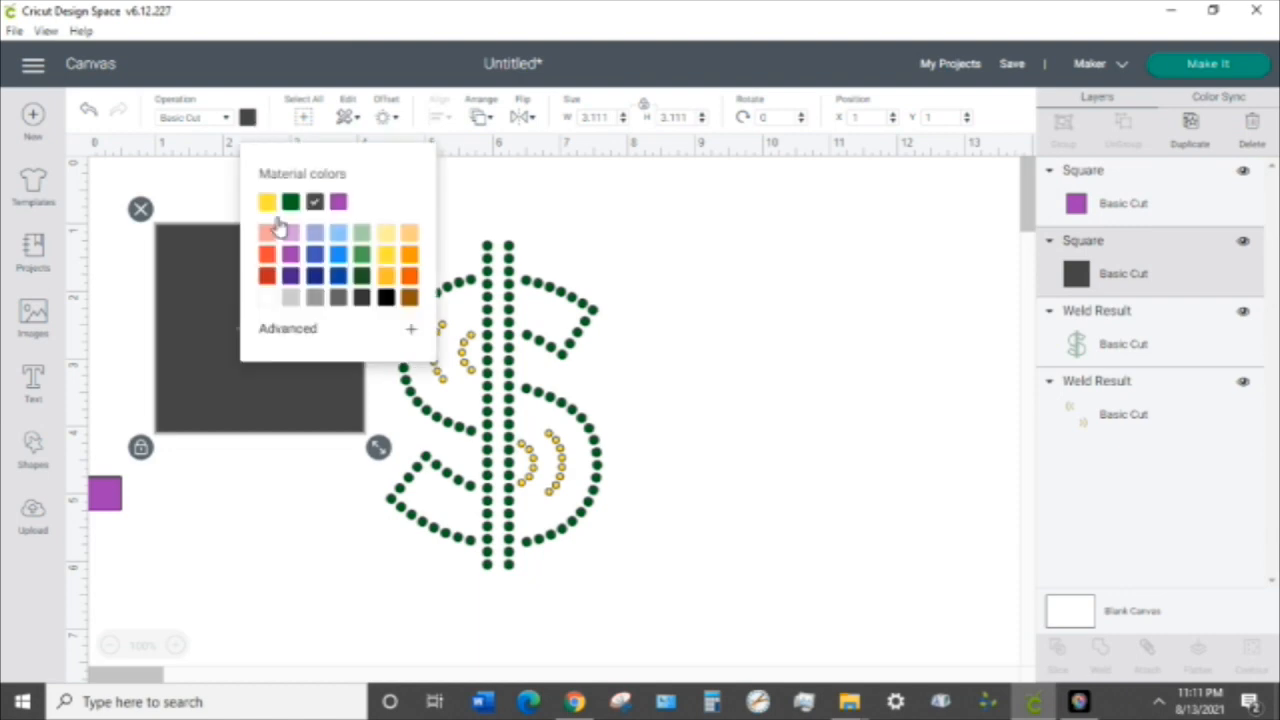
{"action": "left_click", "coordinate": [338, 256]}
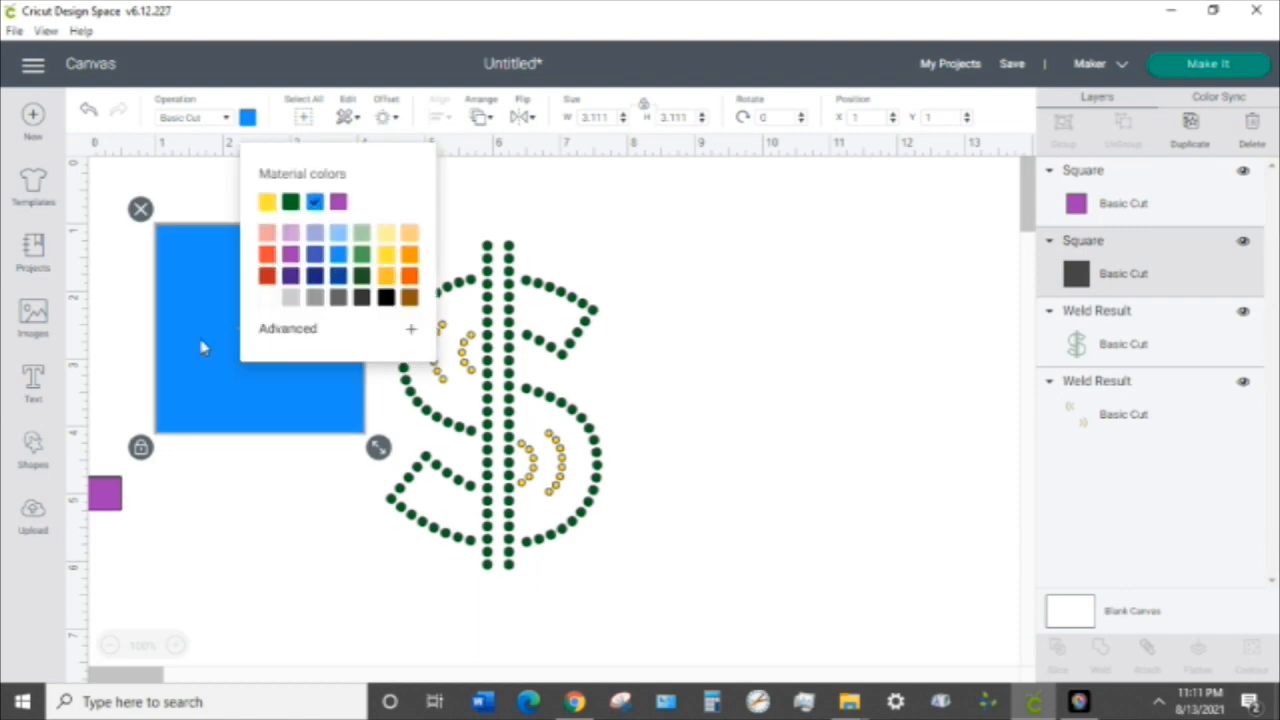
{"action": "left_click", "coordinate": [168, 205]}
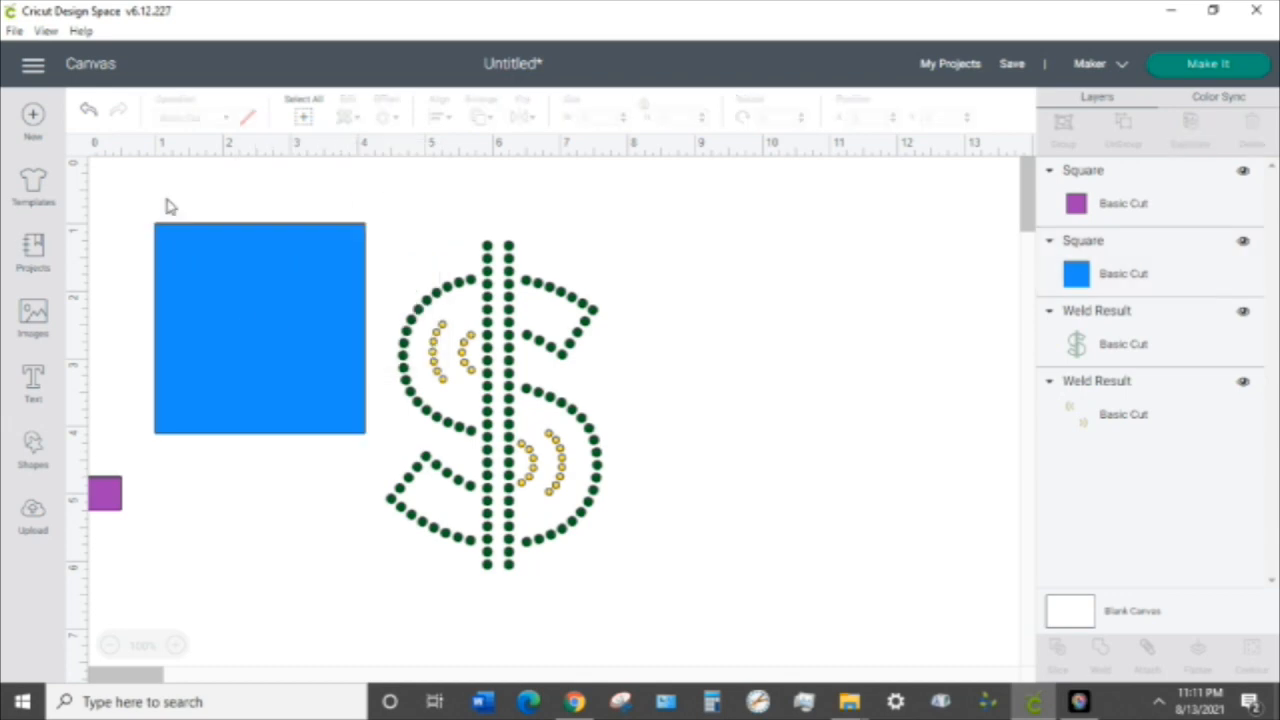
- Move the blue square over the dollar sign and send it to the back of the layers
{"action": "left_click", "coordinate": [208, 291]}
{"action": "left_click_drag", "start_coordinate": [208, 291], "coordinate": [436, 297]}
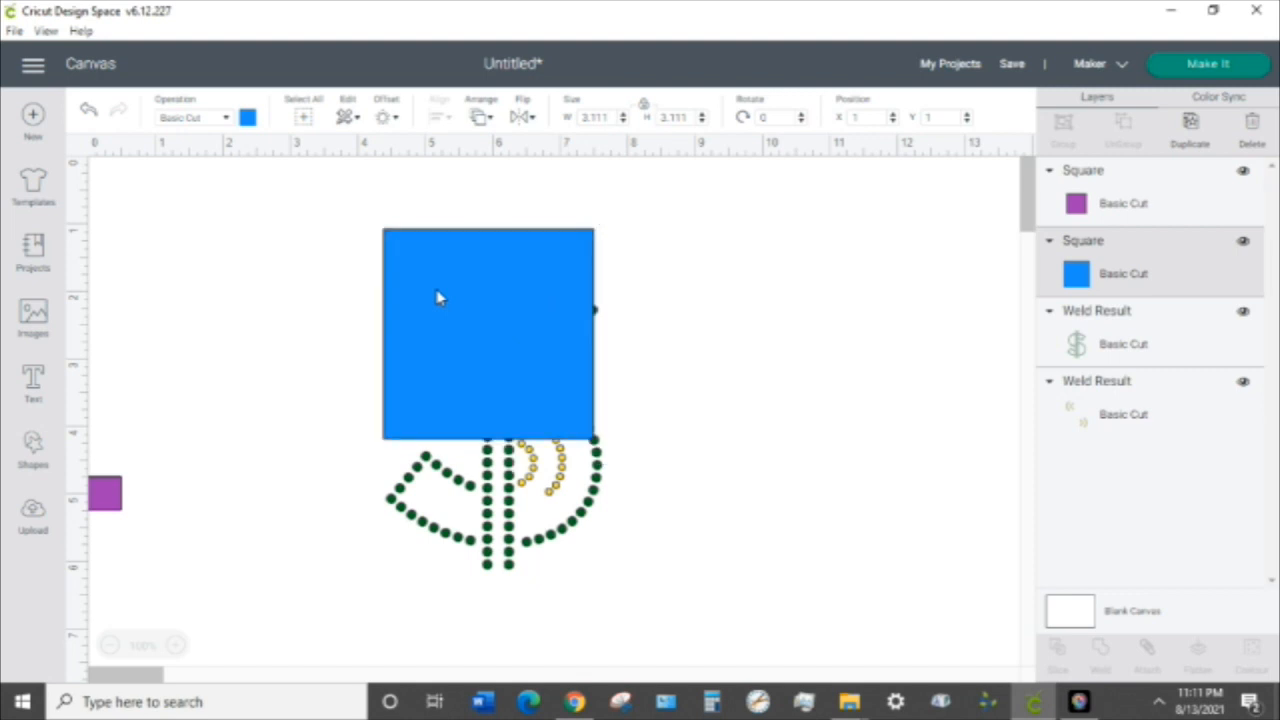
{"action": "left_click", "coordinate": [484, 122]}
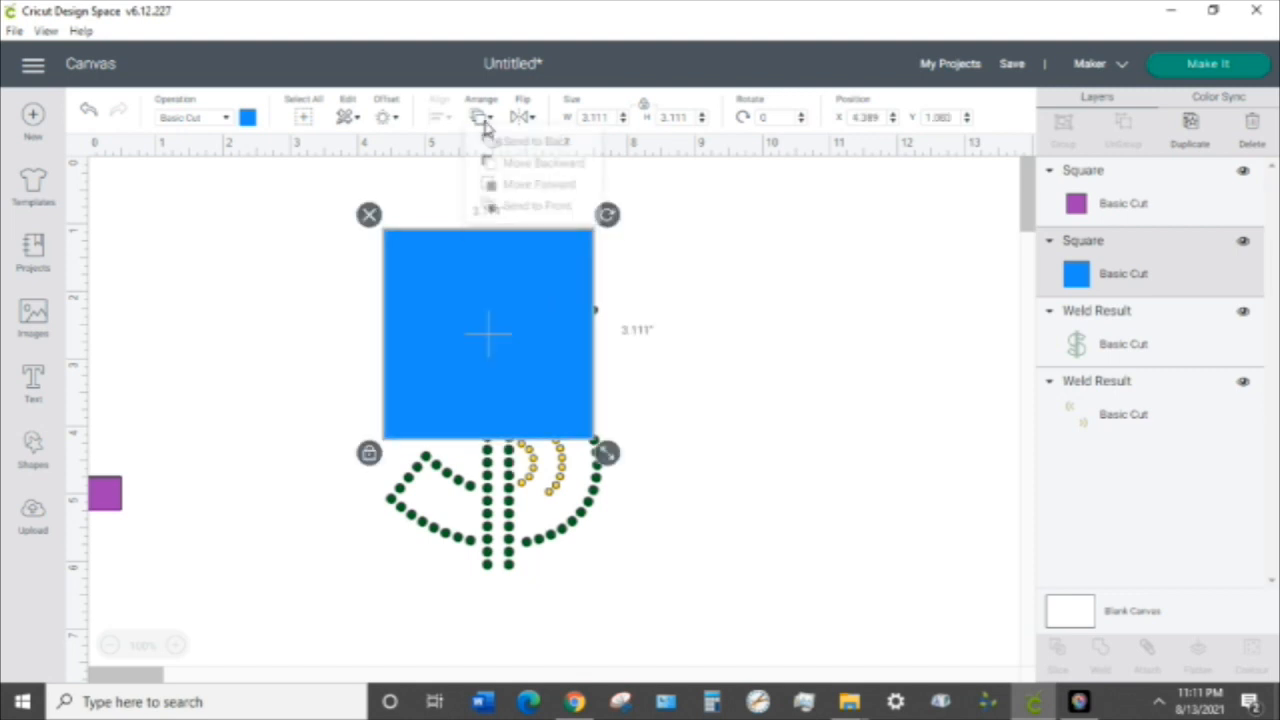
{"action": "left_click", "coordinate": [533, 146]}
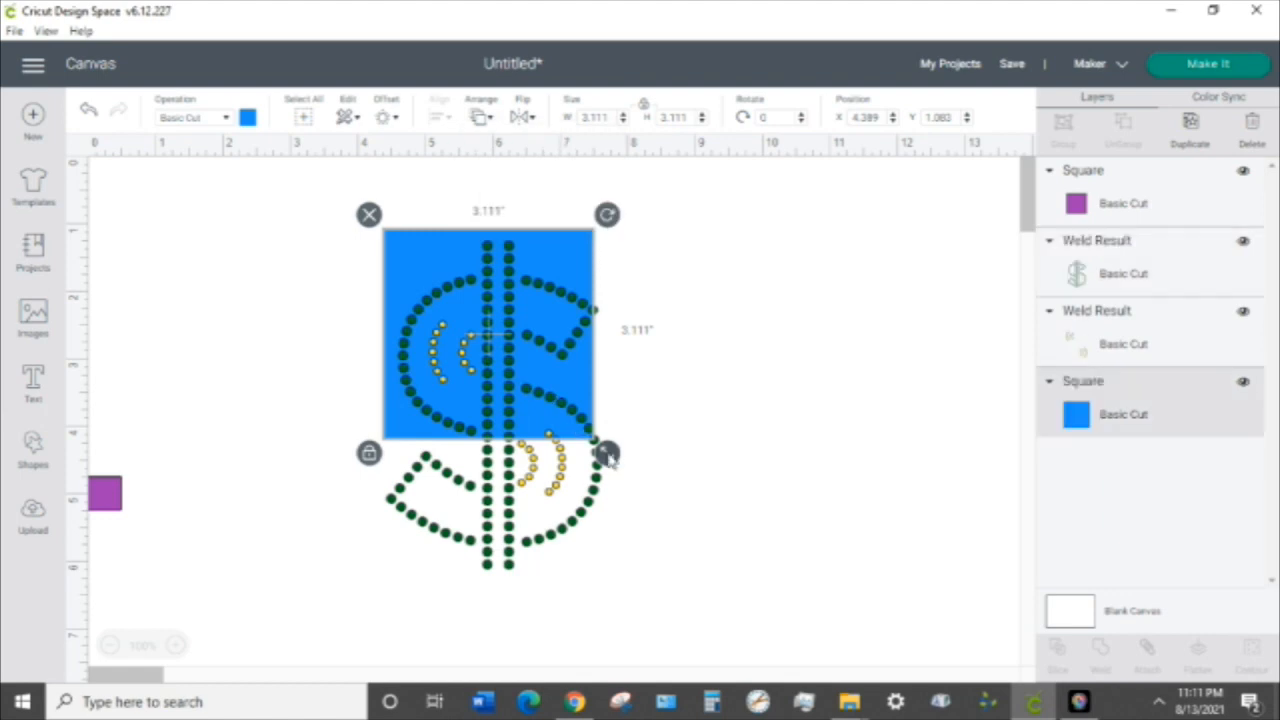
- Resize the blue square, with proportions unlocked, to a rectangle about 3.54 by 5.51 inches that backs the whole dollar sign
{"action": "left_click_drag", "start_coordinate": [607, 453], "coordinate": [628, 610]}
{"action": "left_click", "coordinate": [369, 601]}
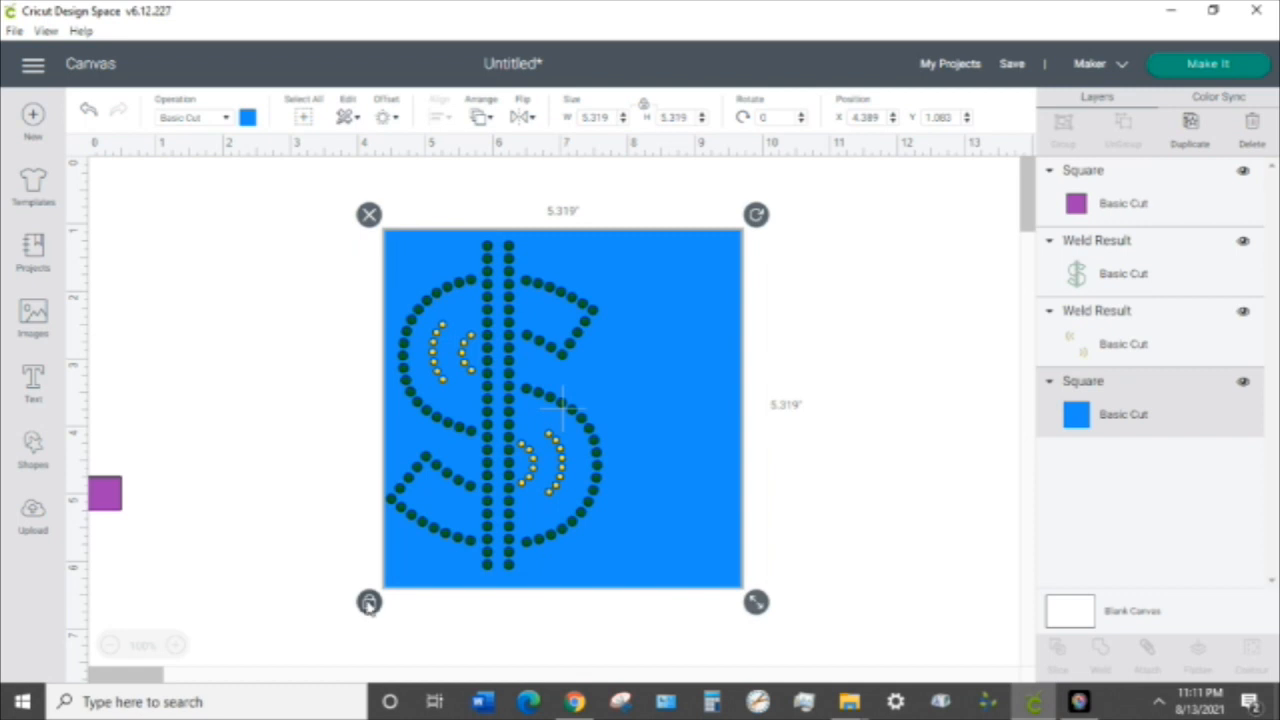
{"action": "left_click_drag", "start_coordinate": [756, 601], "coordinate": [637, 617]}
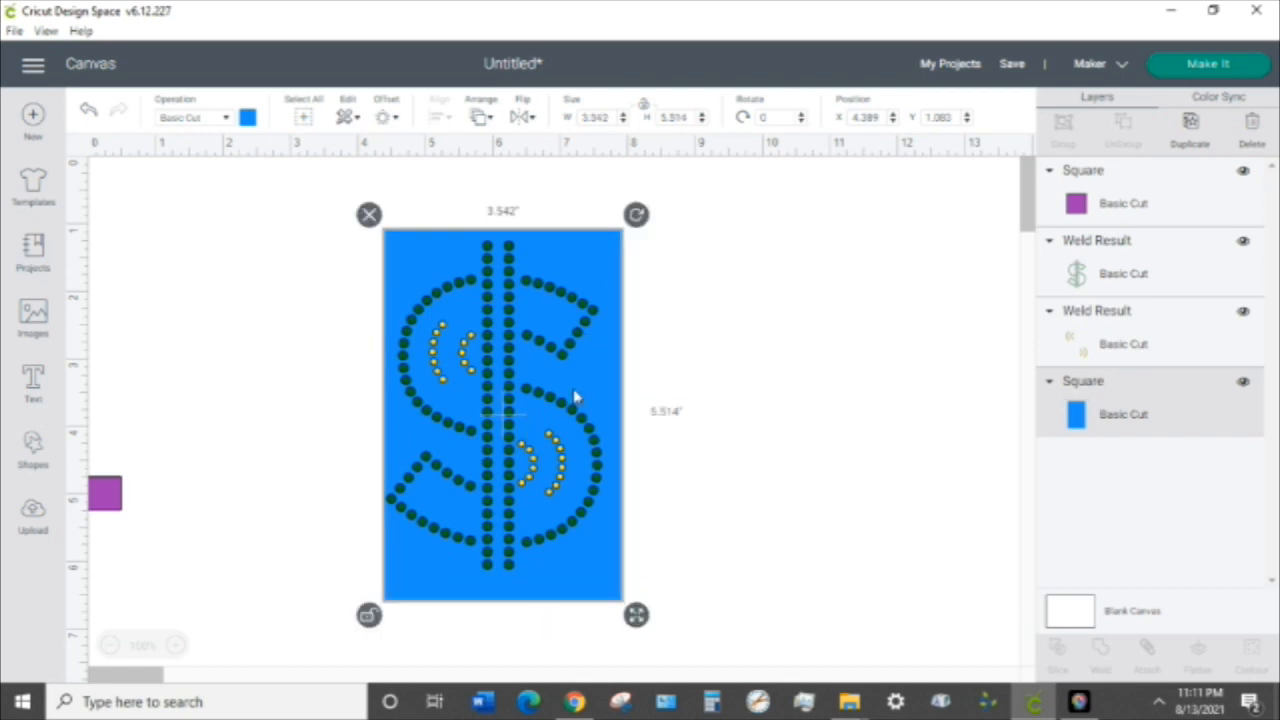
{"action": "left_click", "coordinate": [368, 616]}
- Duplicate the blue rectangle and send the copy to the back
{"action": "left_click", "coordinate": [1190, 125]}
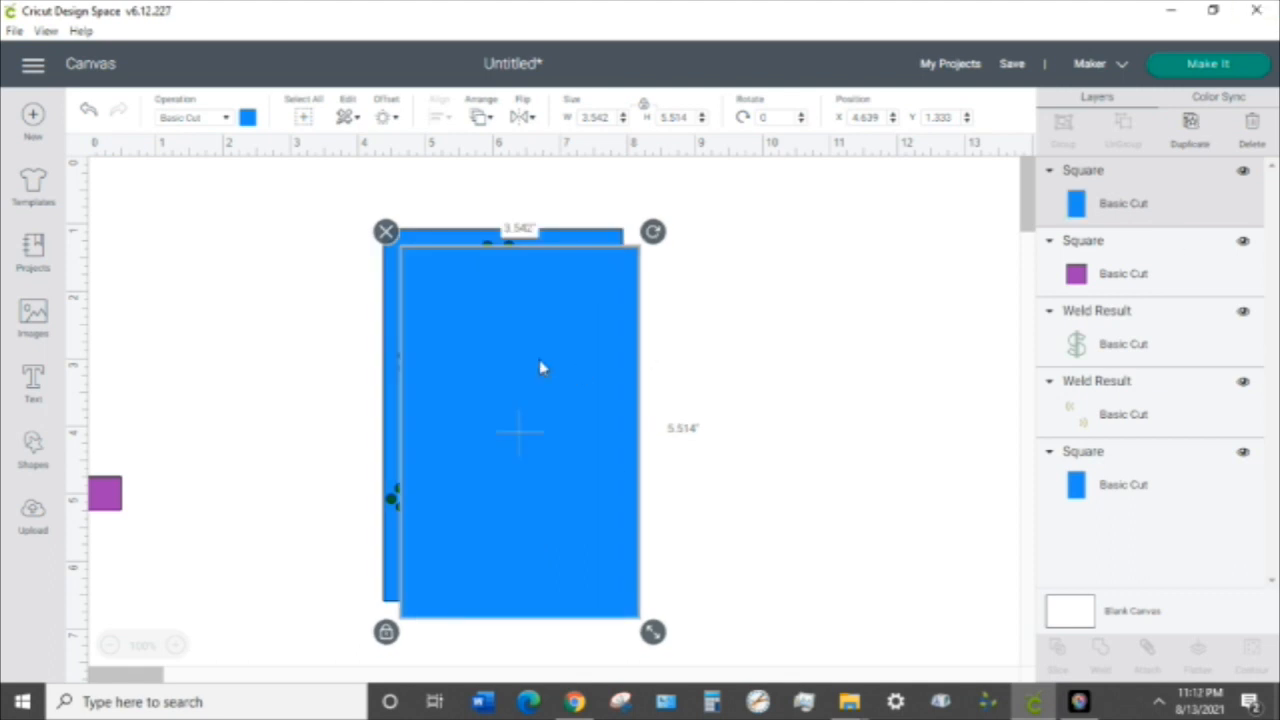
{"action": "left_click", "coordinate": [489, 127]}
{"action": "left_click", "coordinate": [514, 149]}
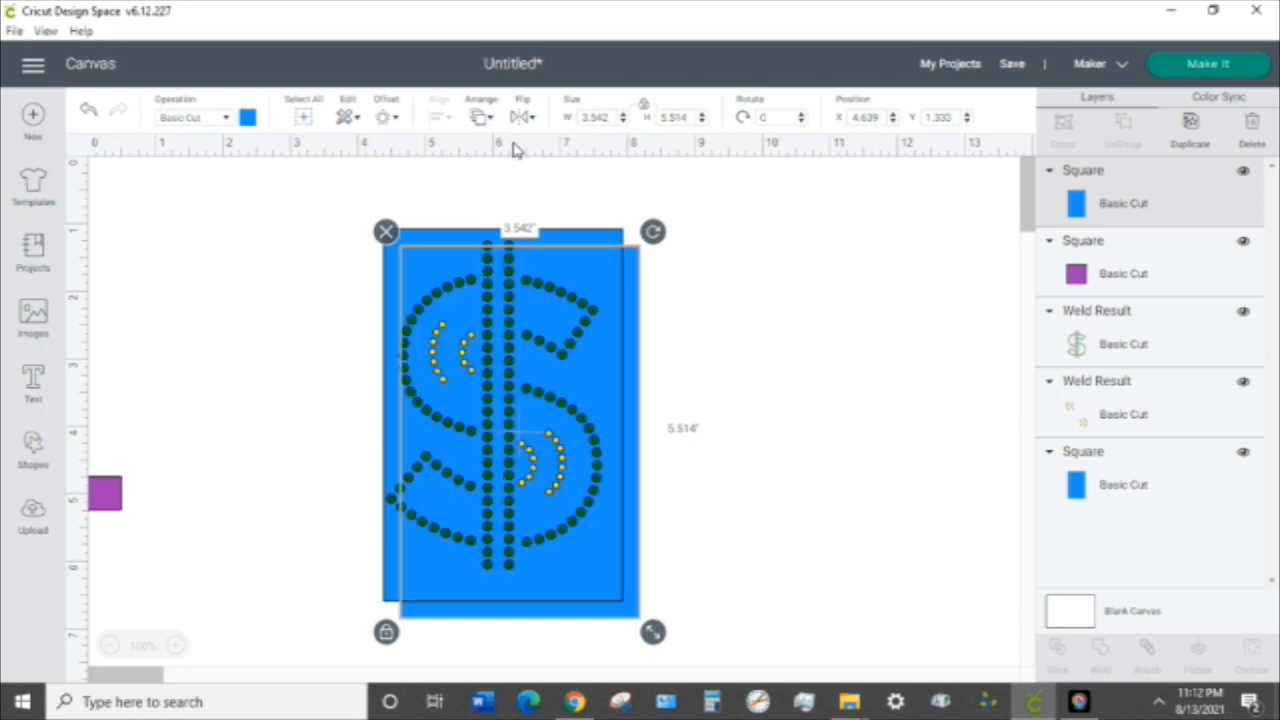
{"action": "left_click", "coordinate": [755, 323]}
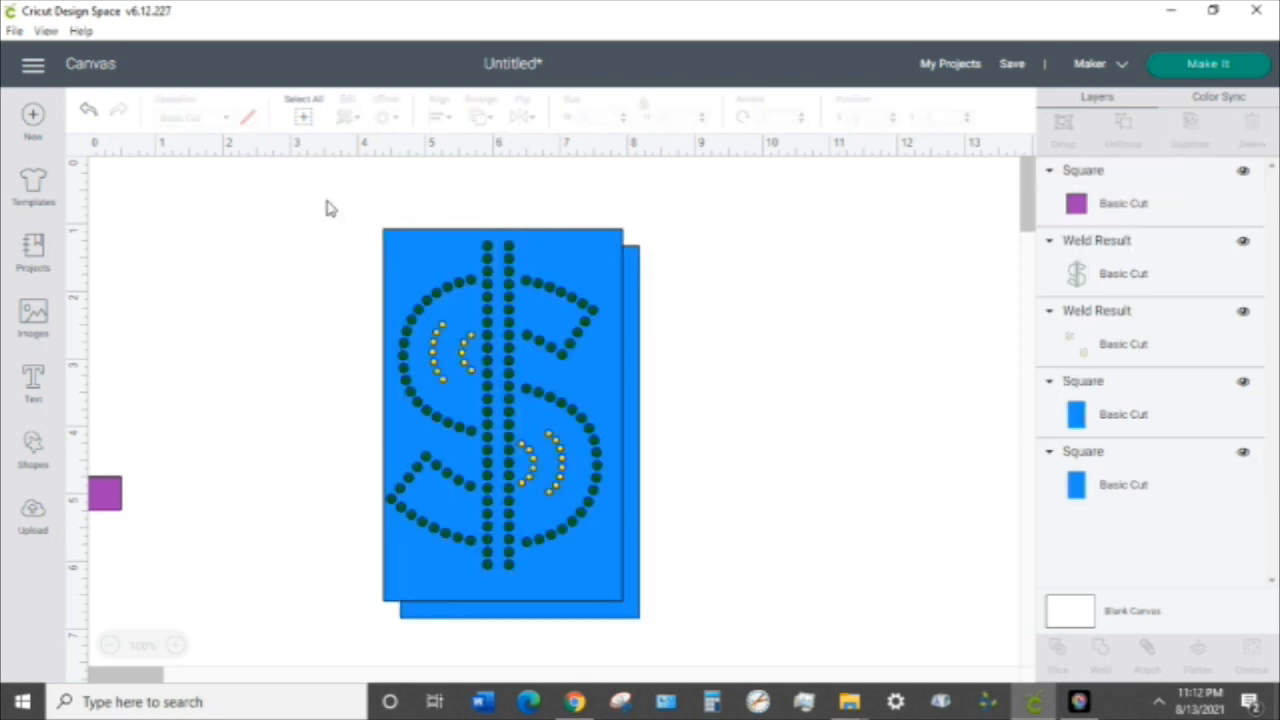
- Group the green dollar sign layer with the yellow arcs layer
{"action": "left_click_drag", "start_coordinate": [330, 208], "coordinate": [730, 682]}
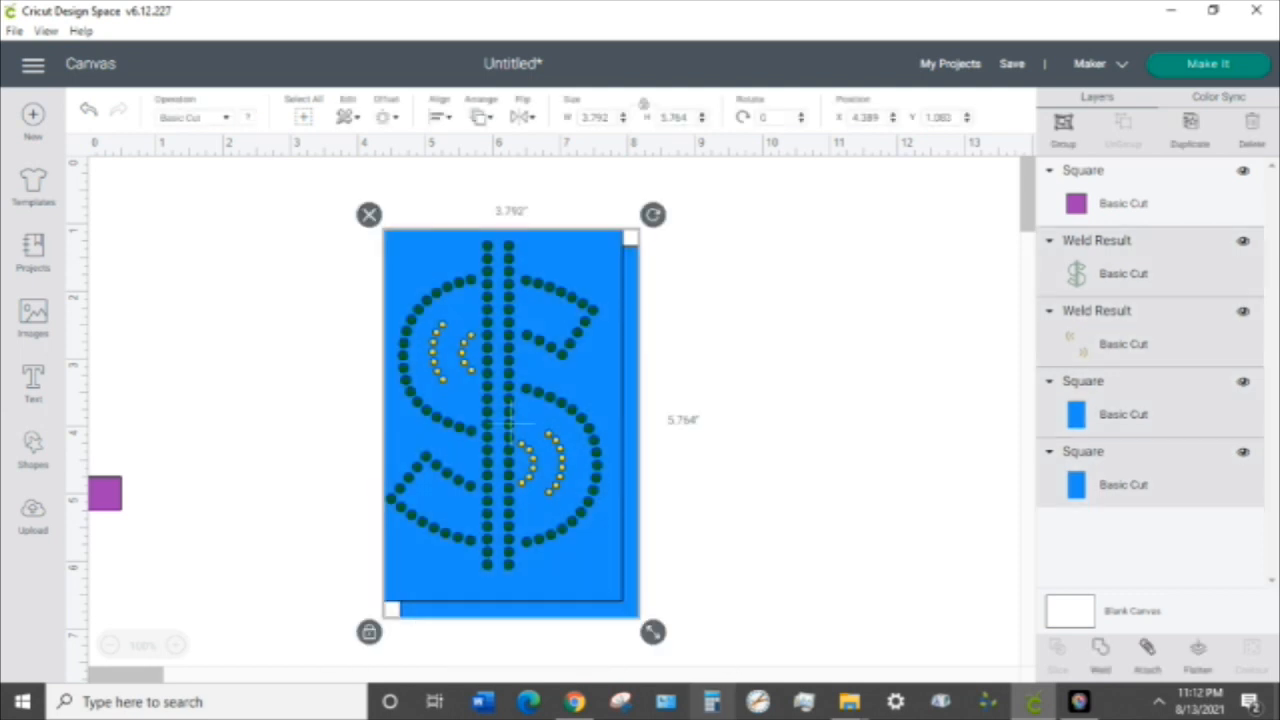
{"action": "left_click", "coordinate": [890, 477]}
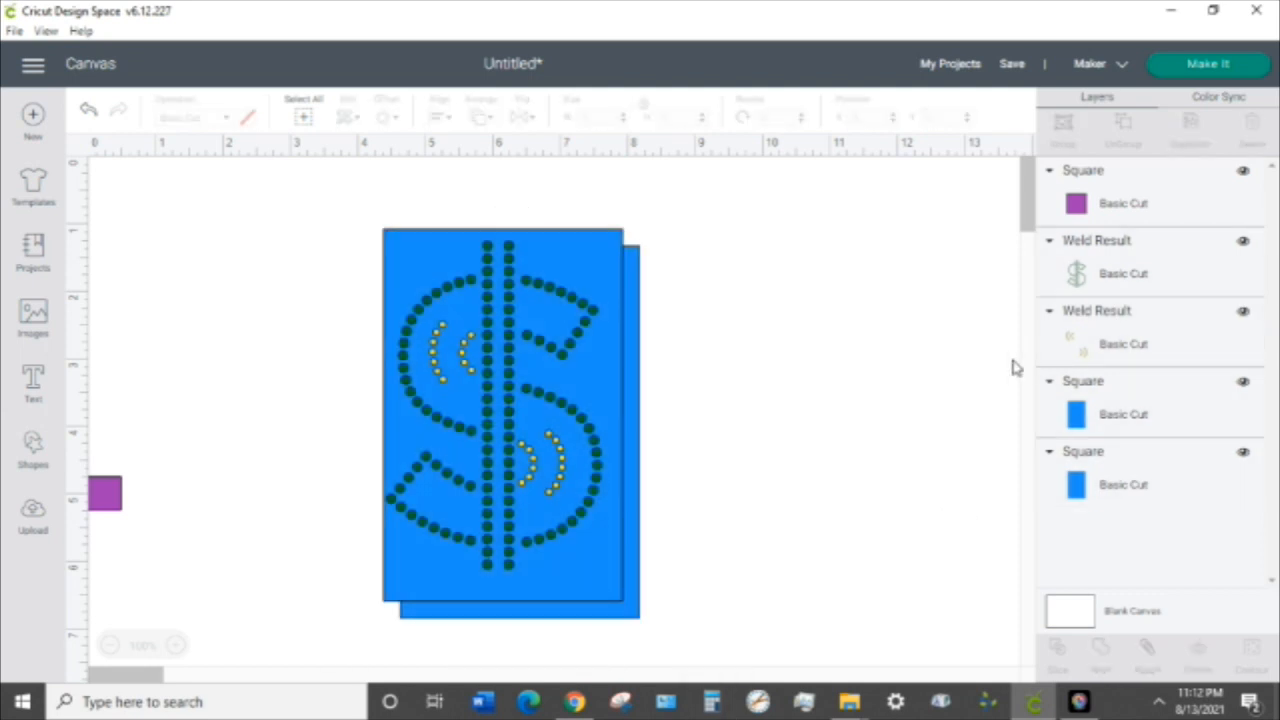
{"action": "left_click", "coordinate": [1131, 289]}
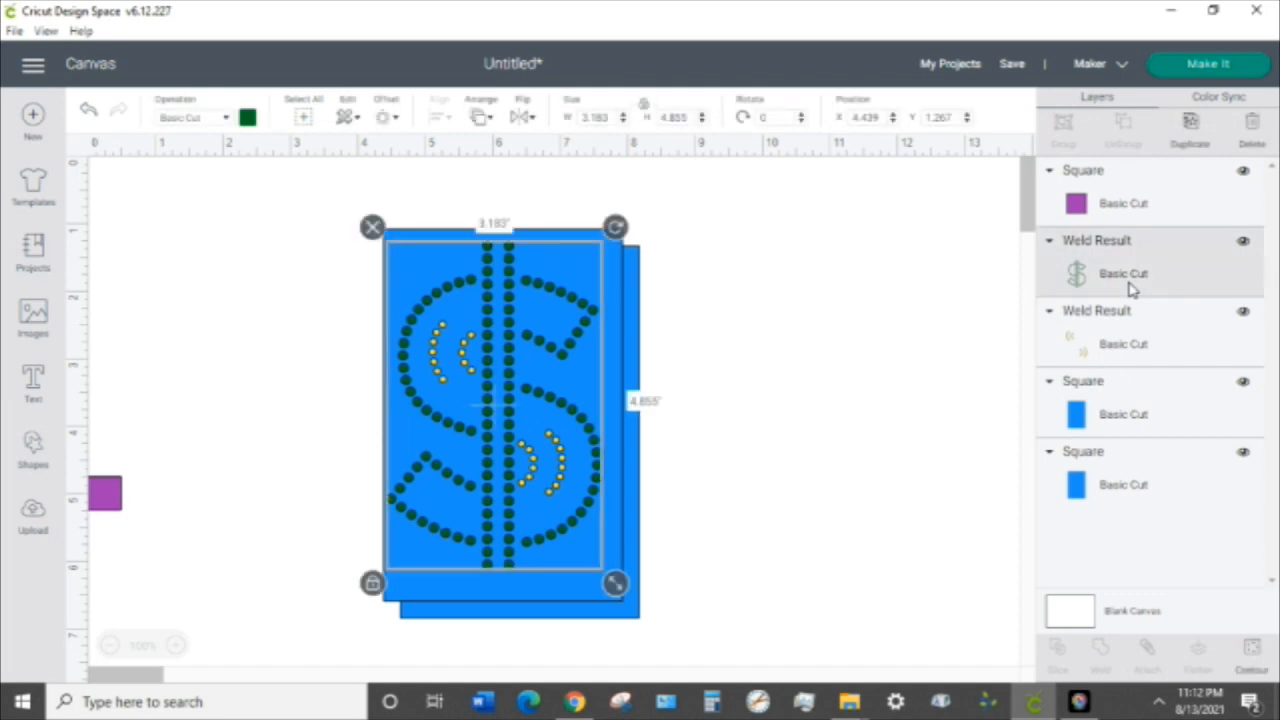
{"action": "left_click", "coordinate": [1127, 342], "text": "shift"}
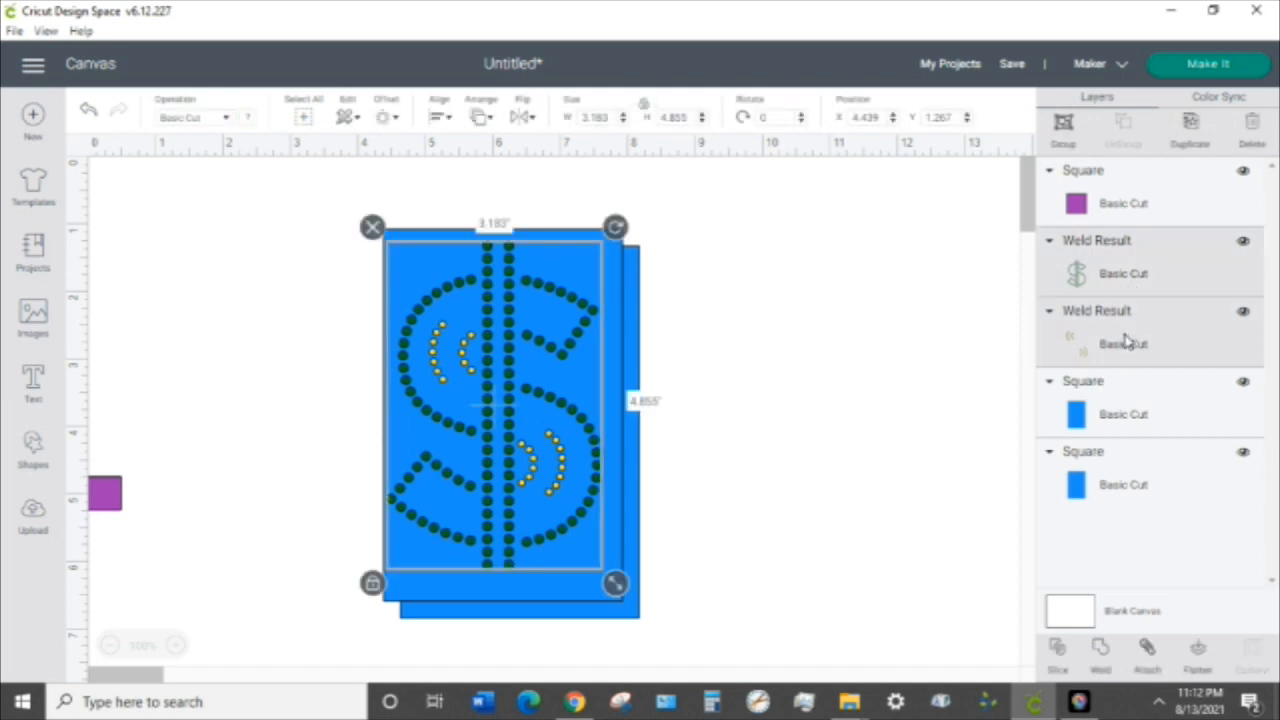
{"action": "left_click", "coordinate": [1063, 125]}
{"action": "left_click", "coordinate": [677, 634]}
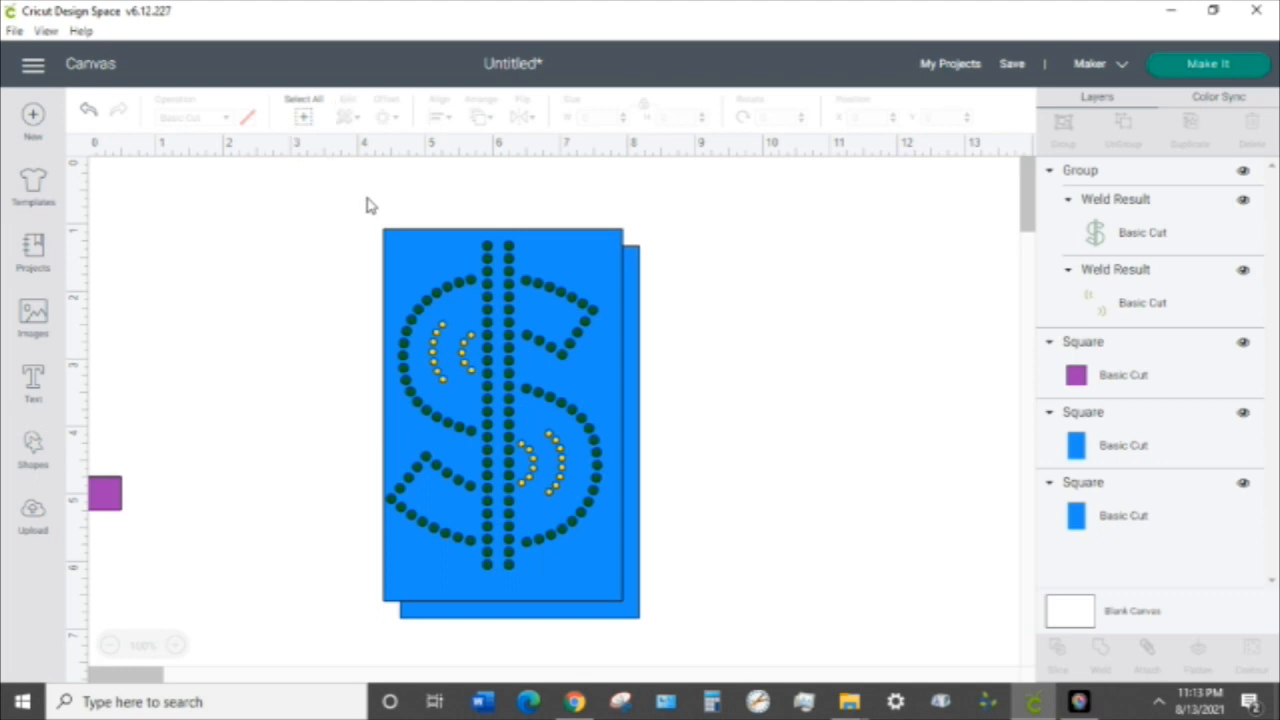
- Center-align the dollar sign group with both blue rectangles, shifting the stacked set slightly up and to the left
{"action": "left_click_drag", "start_coordinate": [366, 205], "coordinate": [677, 708]}
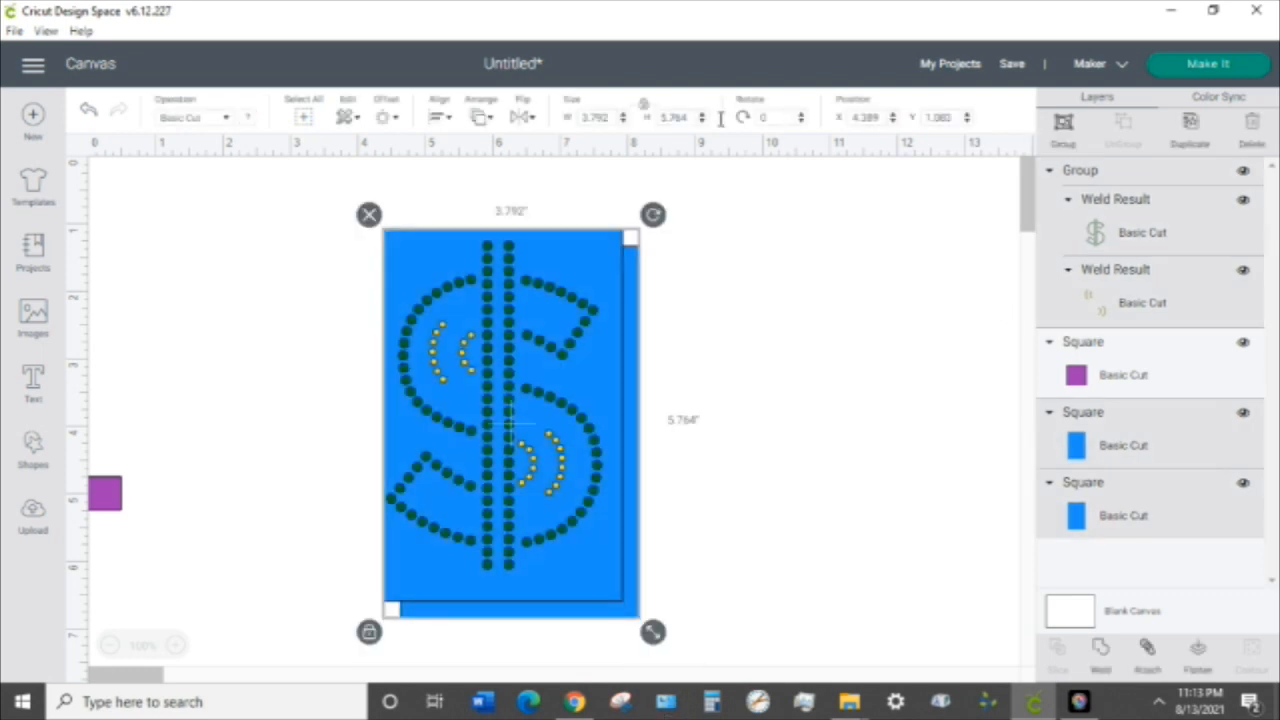
{"action": "left_click", "coordinate": [447, 120]}
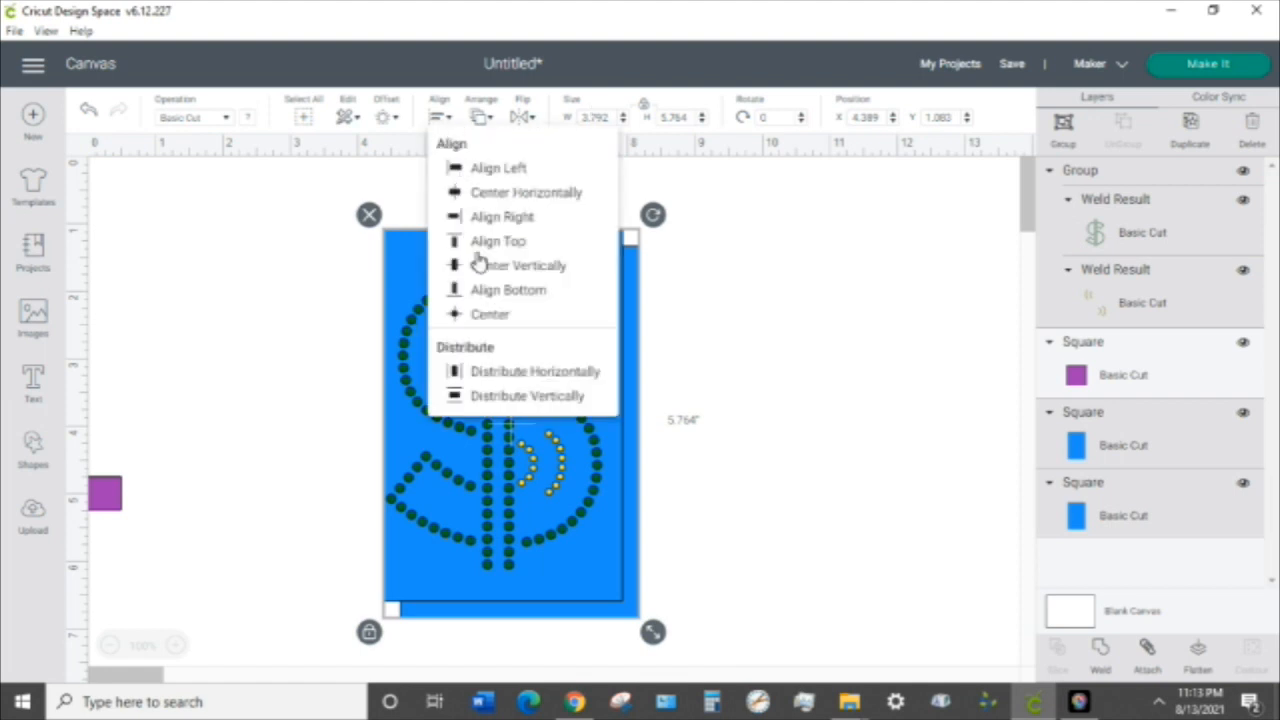
{"action": "left_click", "coordinate": [475, 316]}
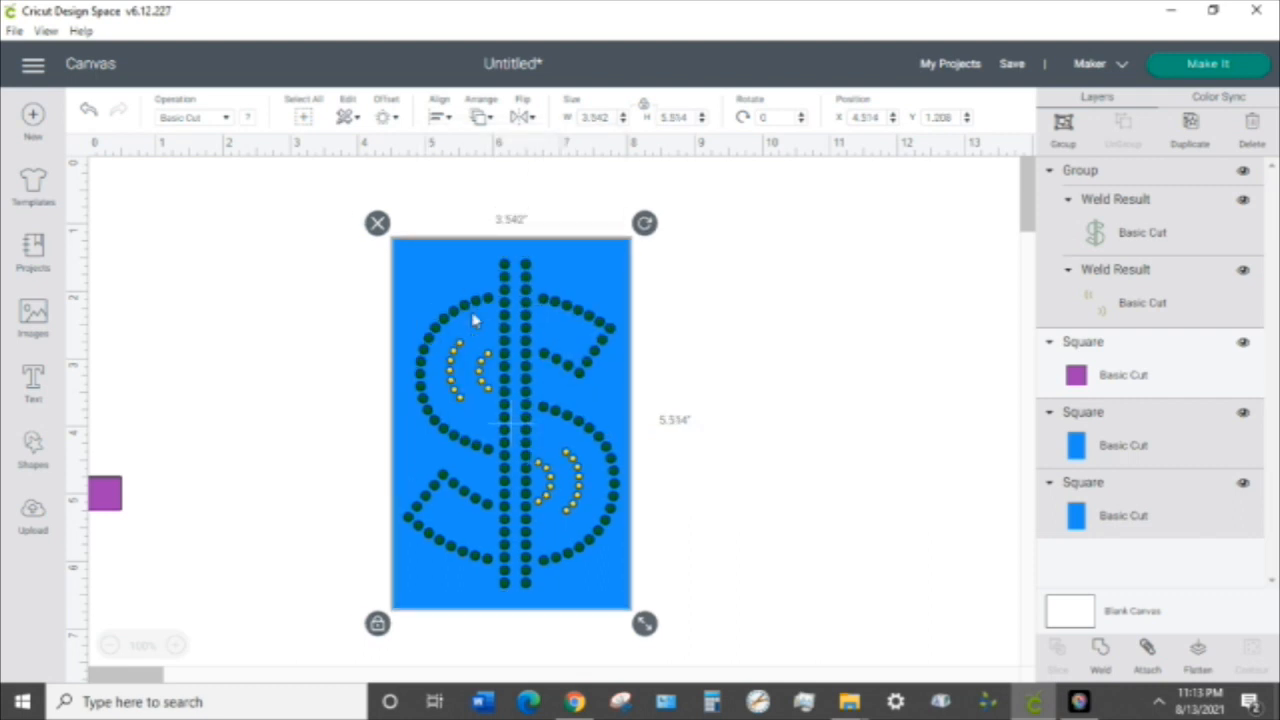
{"action": "left_click_drag", "start_coordinate": [472, 320], "coordinate": [452, 294]}
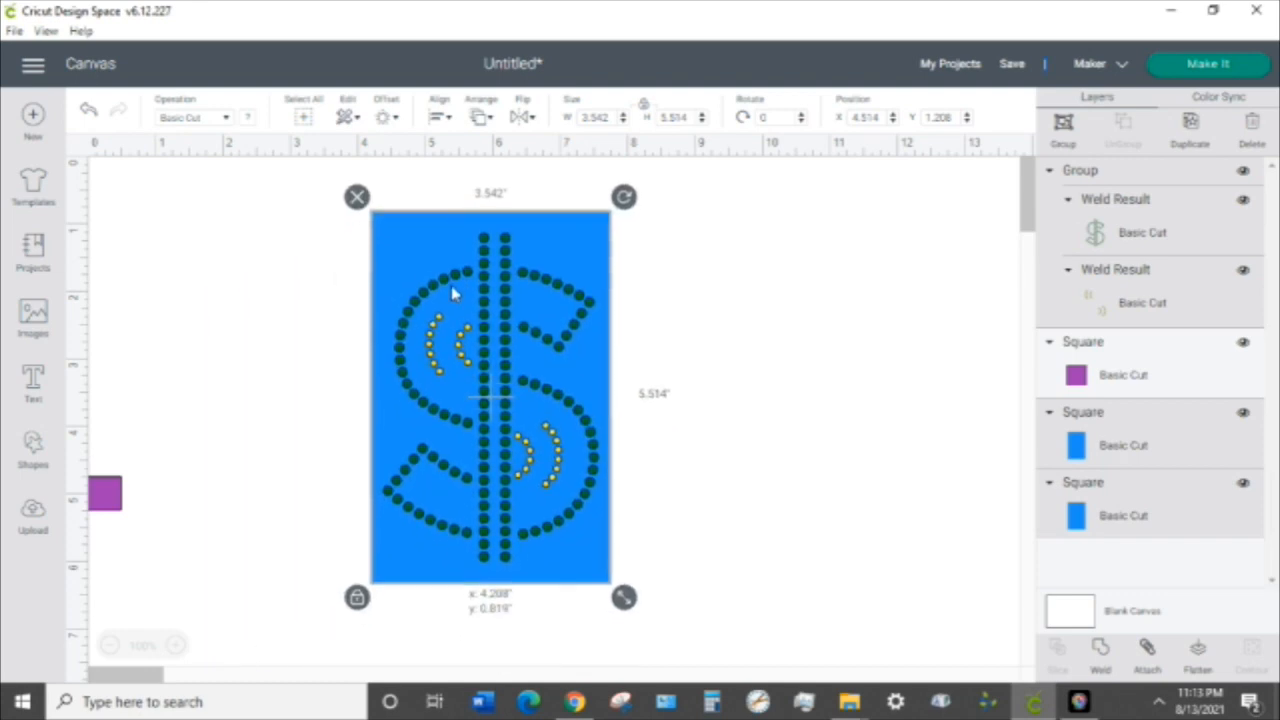
{"action": "left_click", "coordinate": [737, 331]}
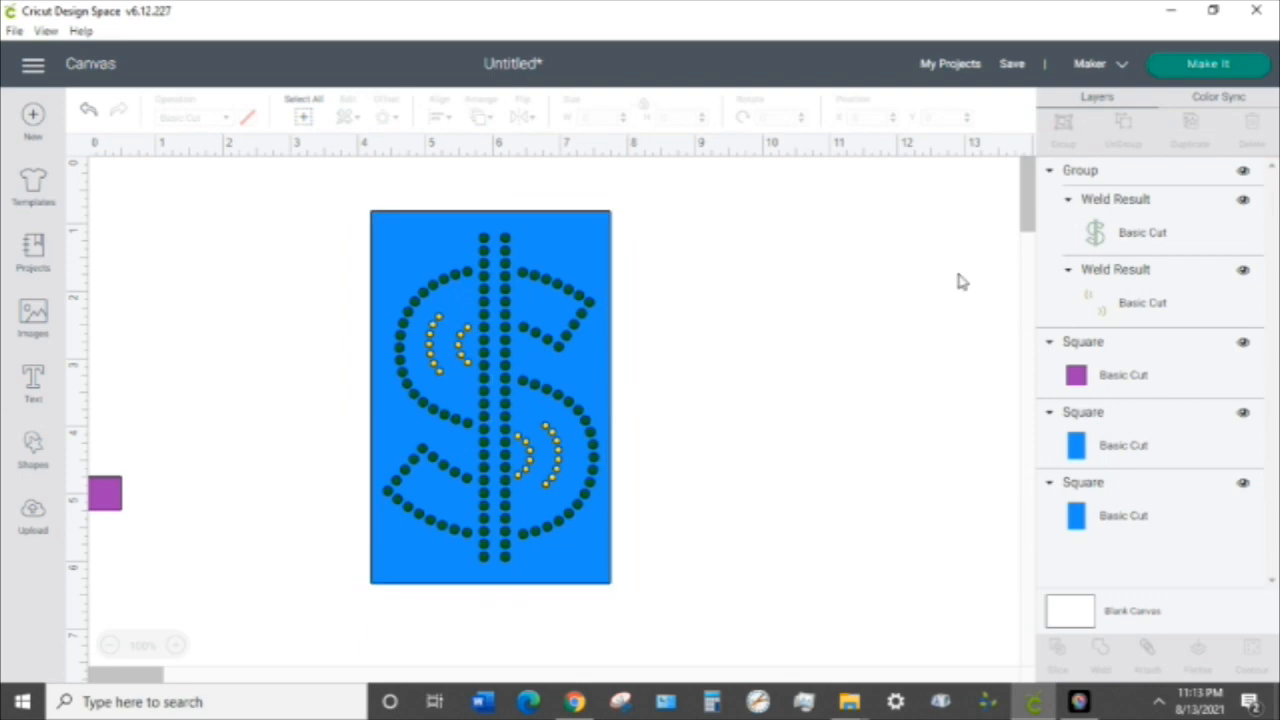
- Ungroup the dollar sign layers, and hide the yellow arcs layer and the upper of the two blue rectangles
{"action": "left_click", "coordinate": [1172, 191]}
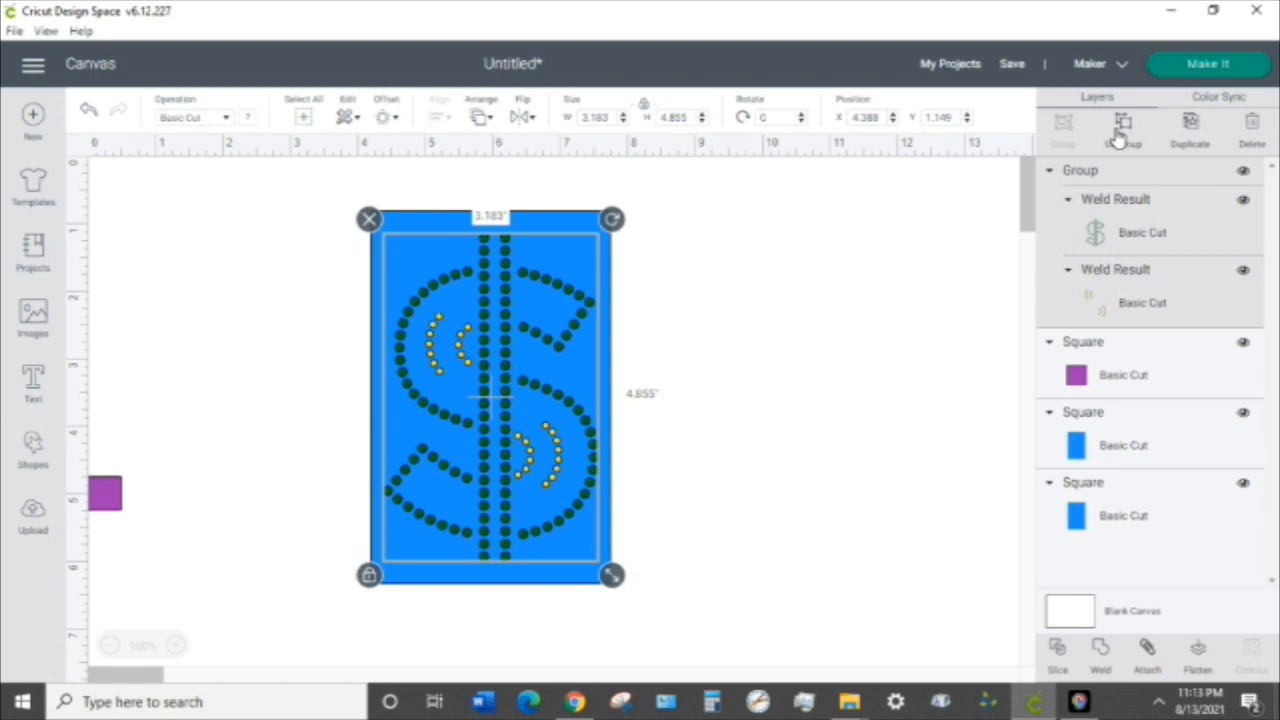
{"action": "left_click", "coordinate": [1119, 130]}
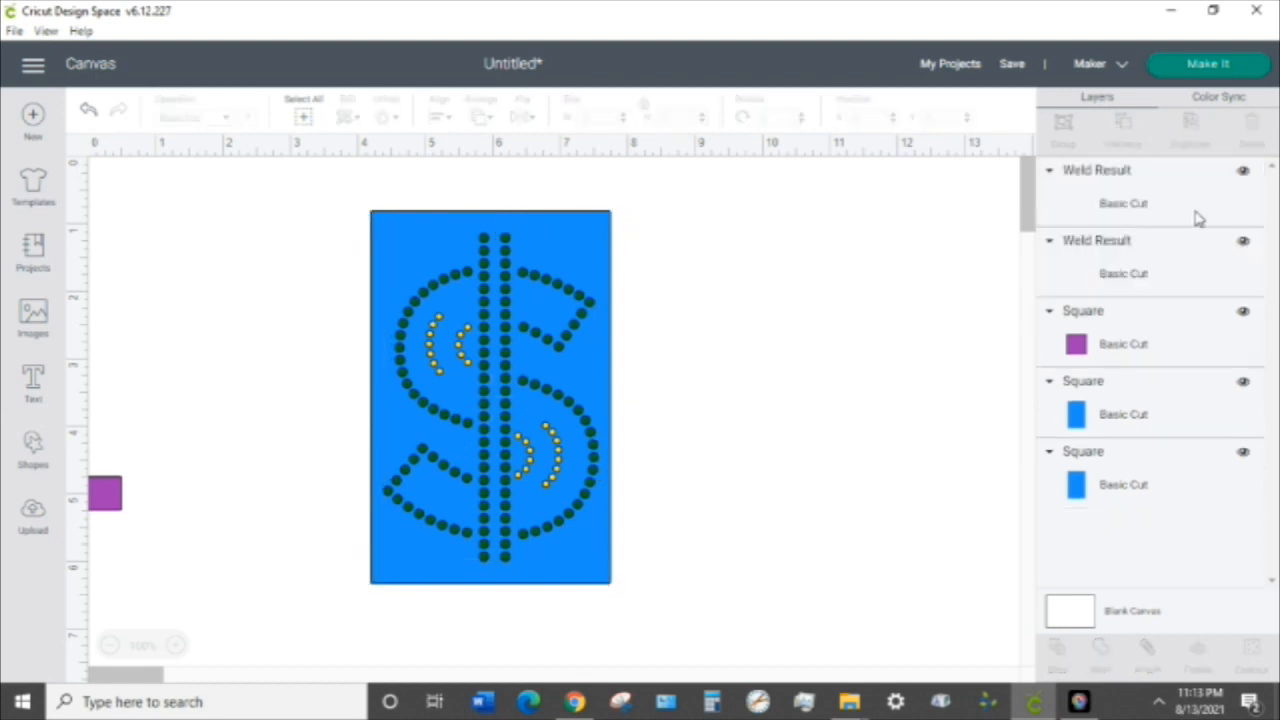
{"action": "left_click", "coordinate": [1243, 243]}
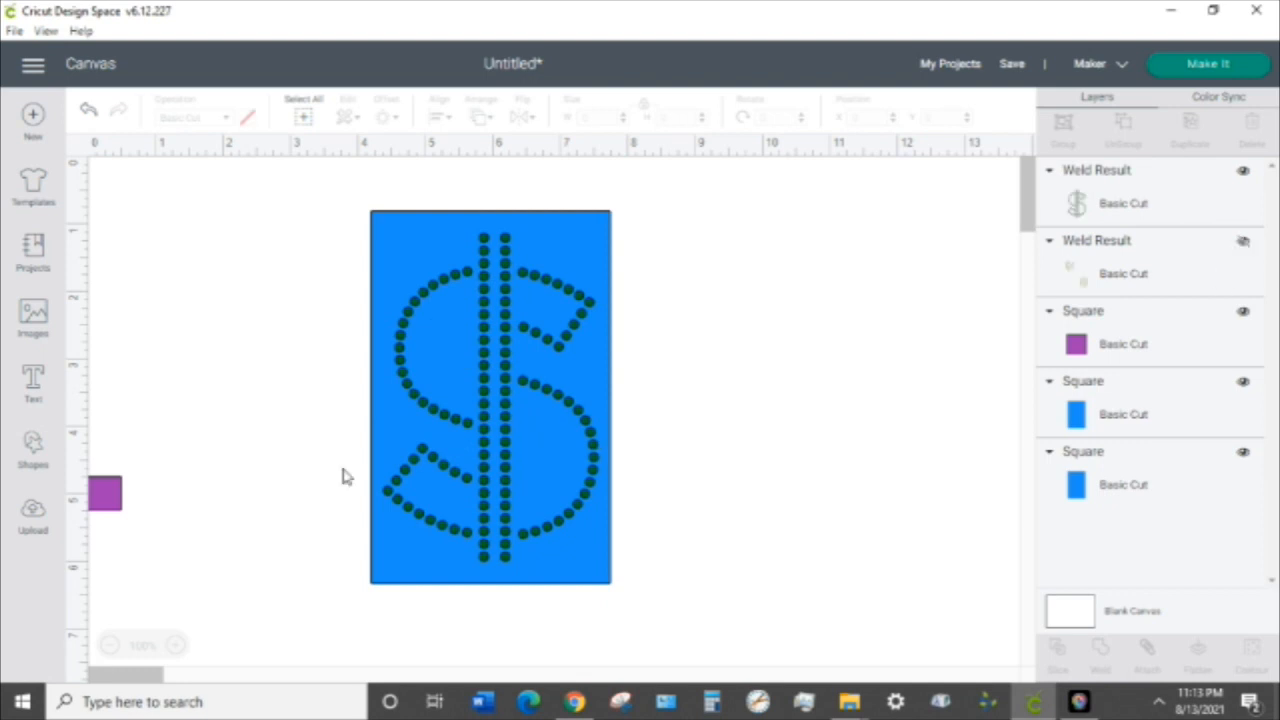
{"action": "left_click", "coordinate": [1243, 383]}
- Place the purple square in the lower-left corner of the visible blue rectangle and slice it out of that rectangle
{"action": "left_click_drag", "start_coordinate": [97, 492], "coordinate": [392, 558]}
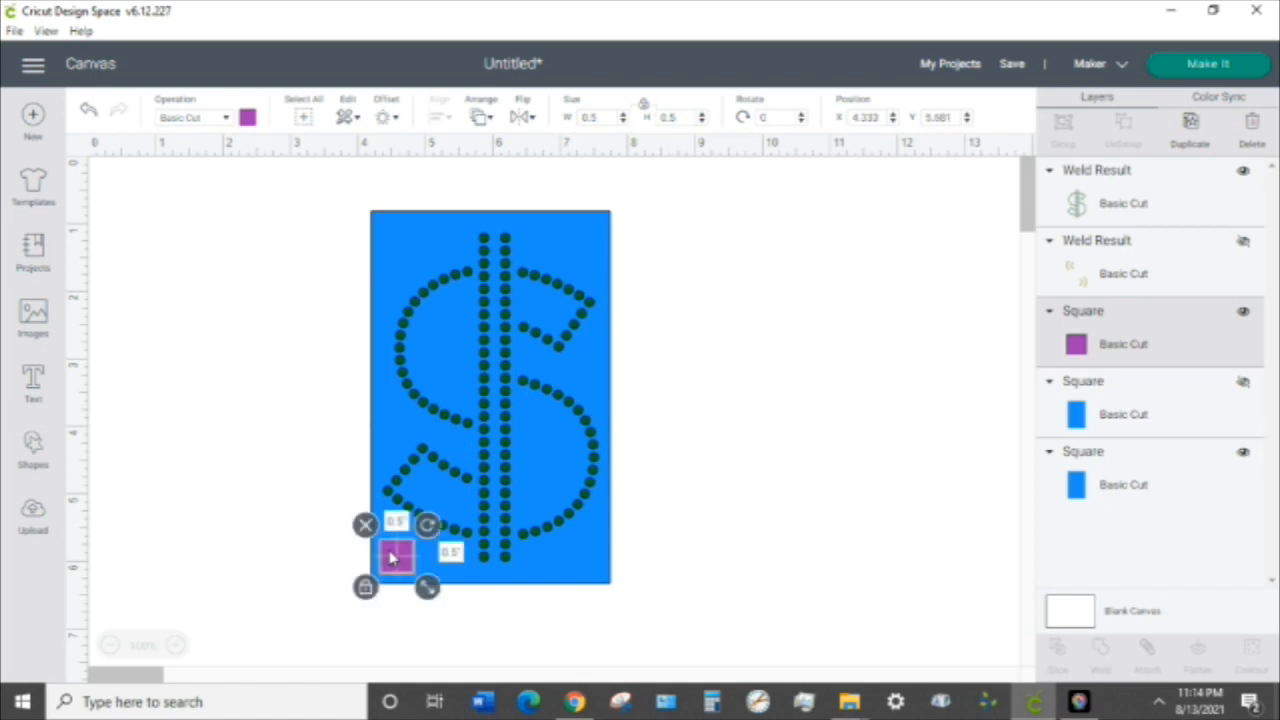
{"action": "left_click", "coordinate": [580, 560], "text": "shift"}
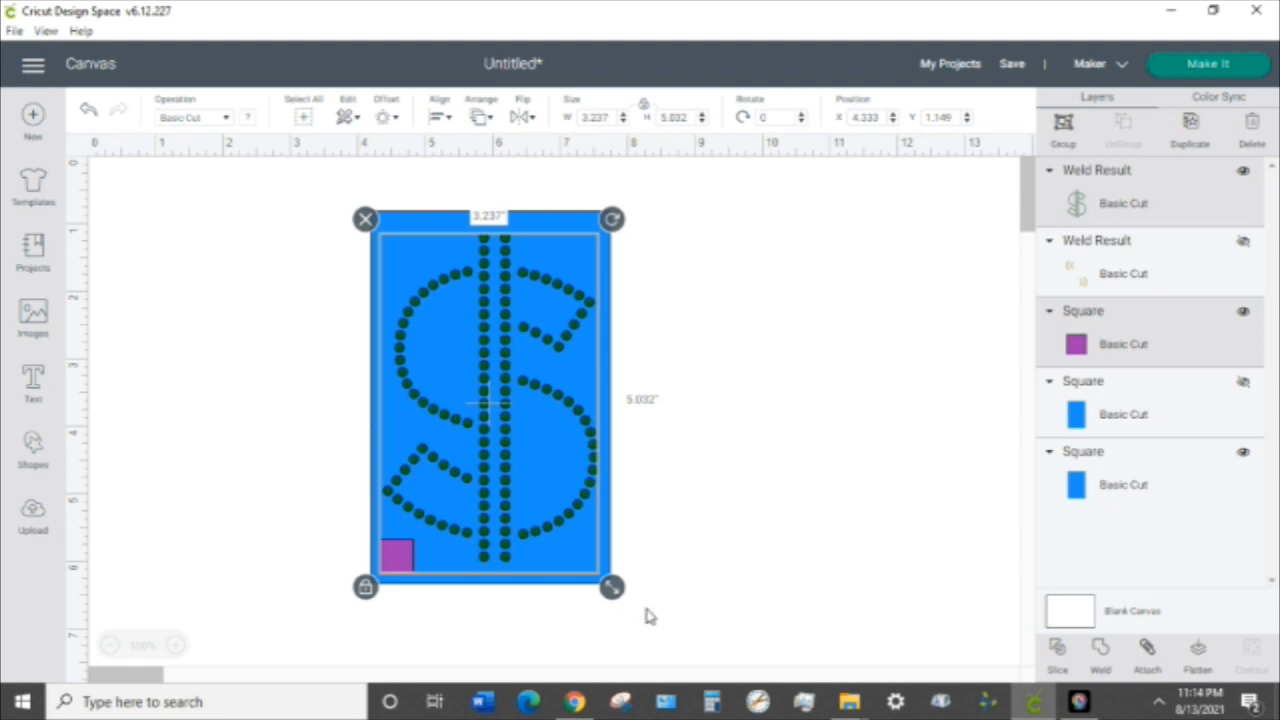
{"action": "left_click", "coordinate": [425, 610]}
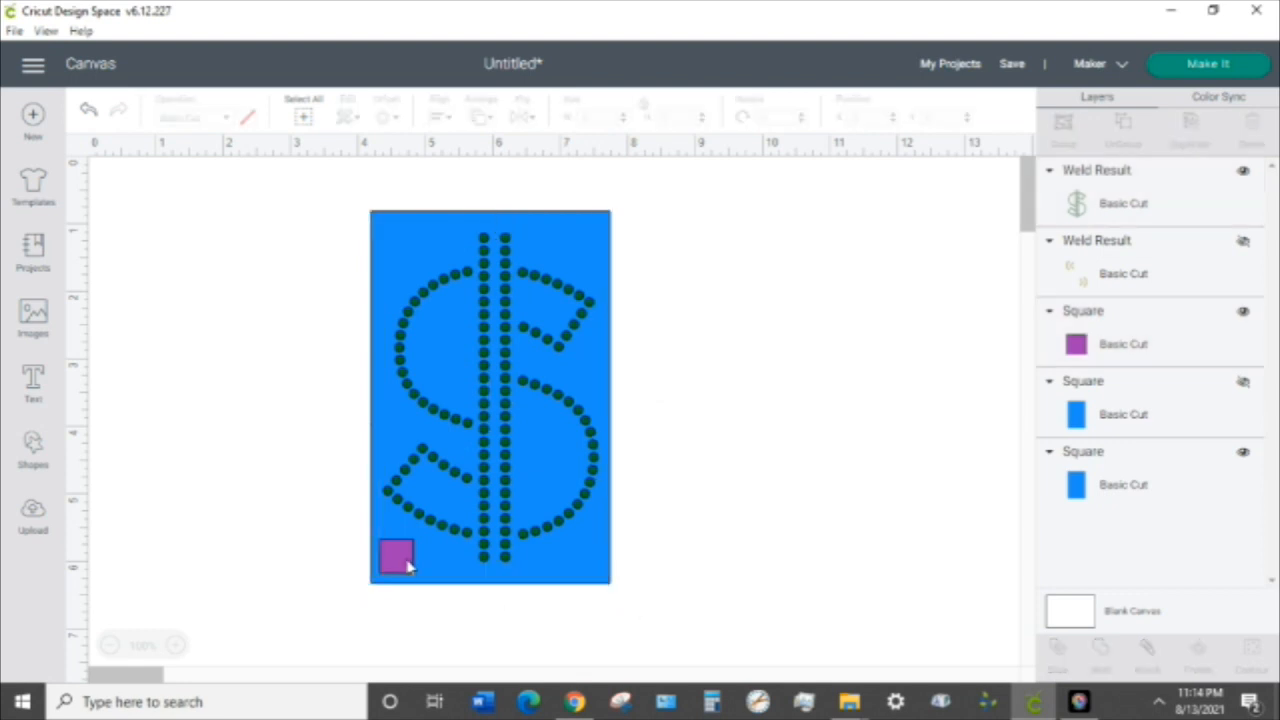
{"action": "left_click", "coordinate": [407, 566]}
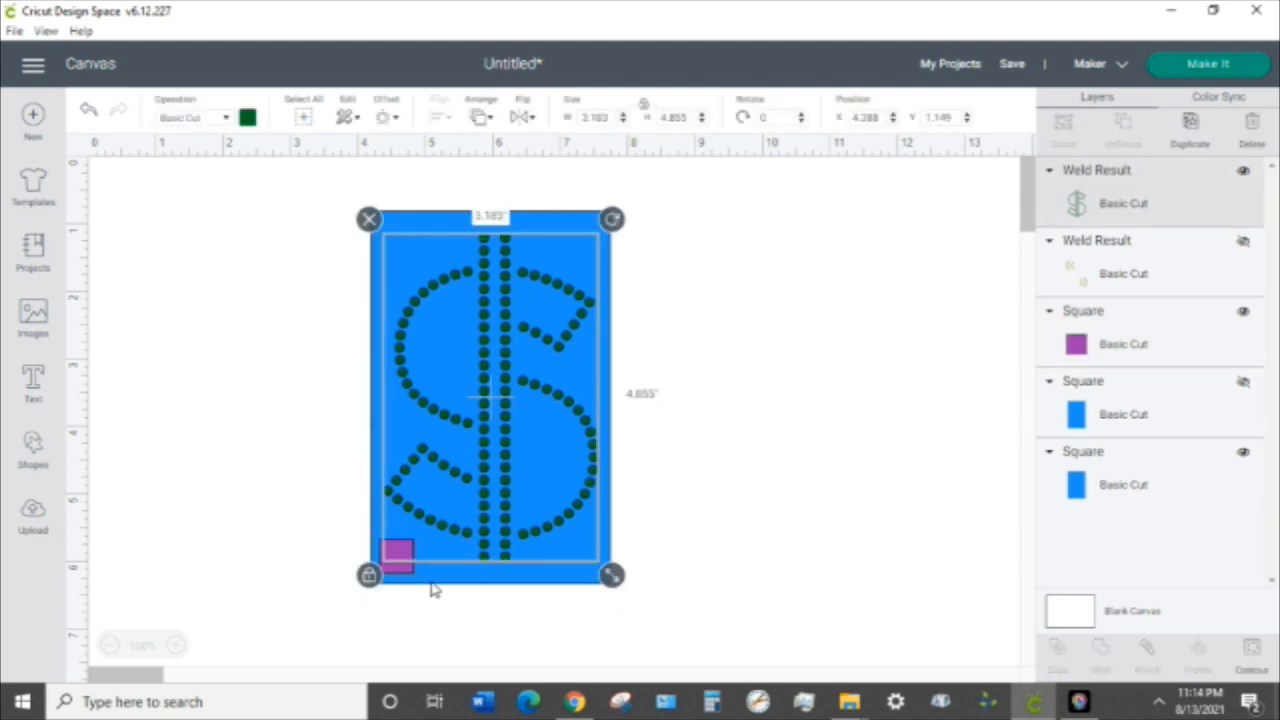
{"action": "left_click", "coordinate": [346, 631]}
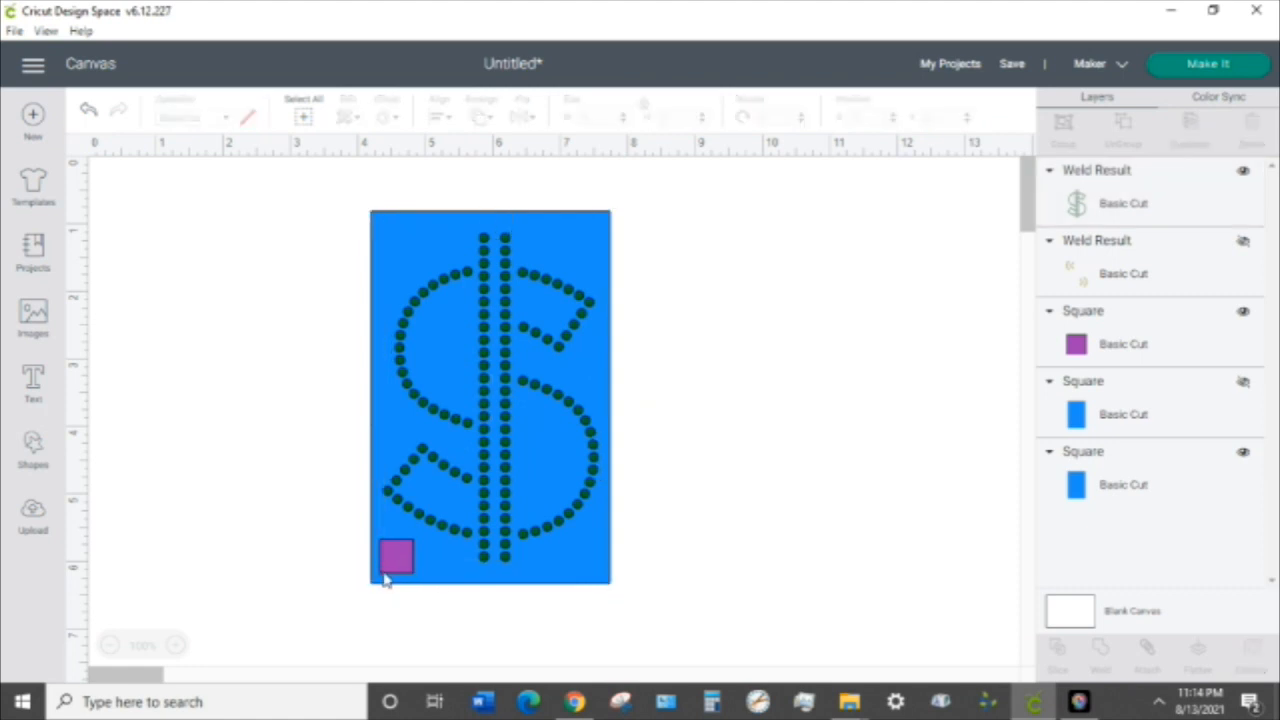
{"action": "left_click", "coordinate": [386, 574]}
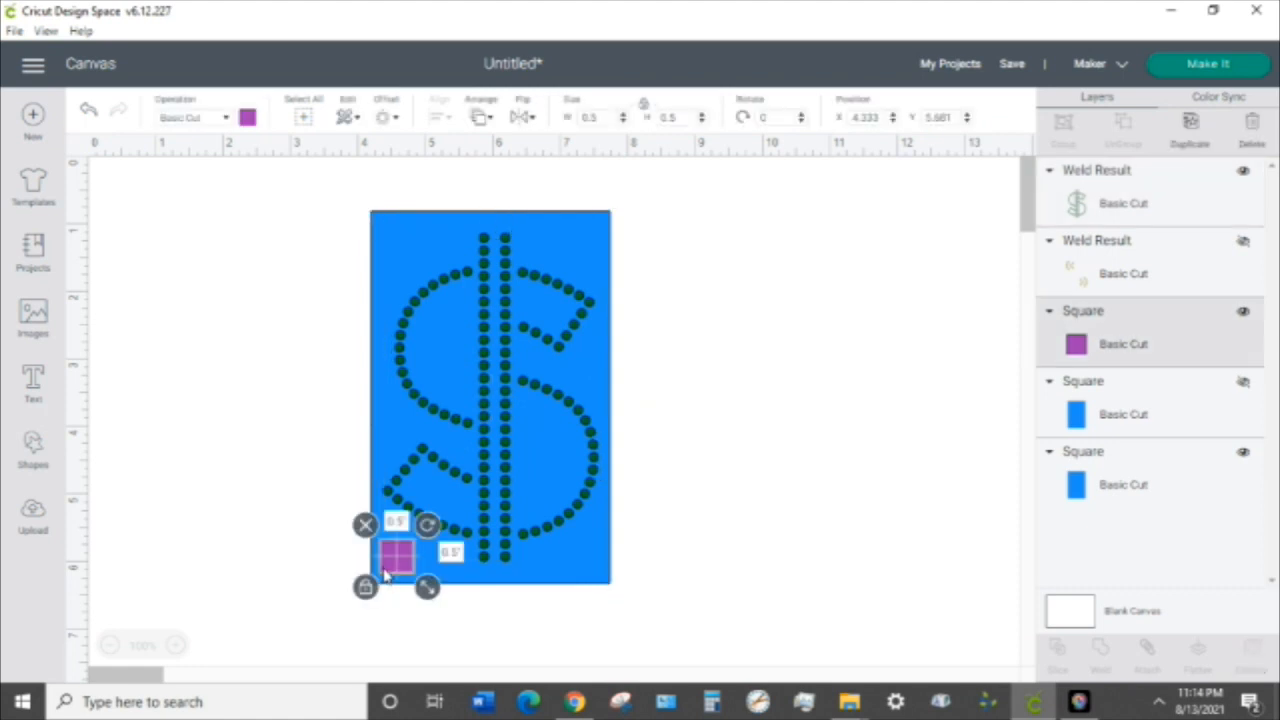
{"action": "left_click", "coordinate": [457, 582], "text": "shift"}
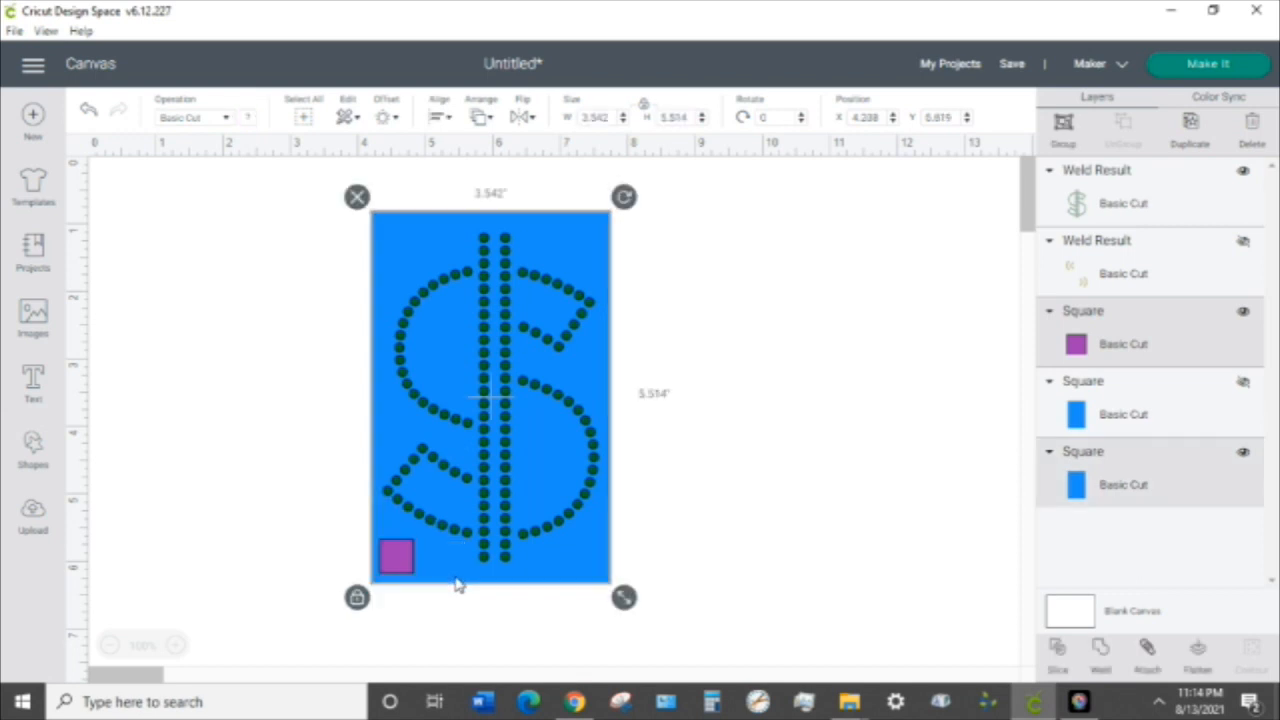
{"action": "left_click", "coordinate": [1060, 652]}
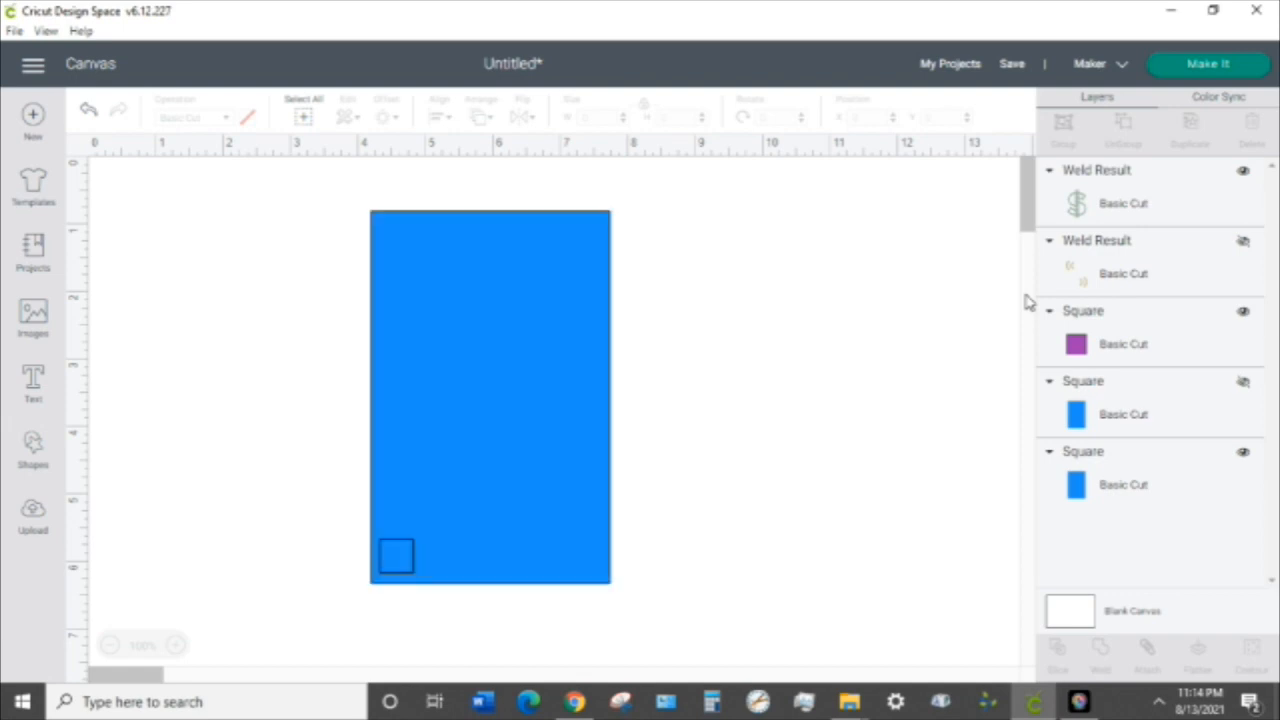
- Hide the purple square and delete the leftover blue square cut from the rectangle's lower-left corner
{"action": "left_click", "coordinate": [1243, 312]}
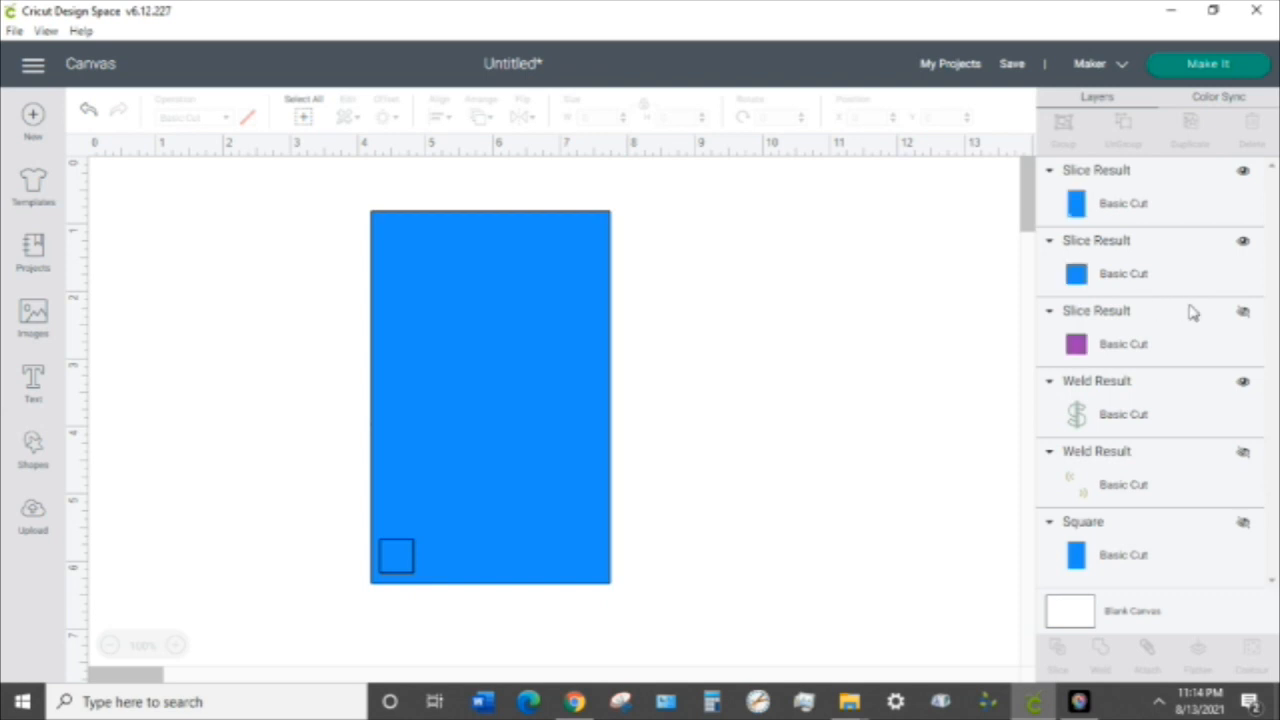
{"action": "left_click", "coordinate": [1088, 268]}
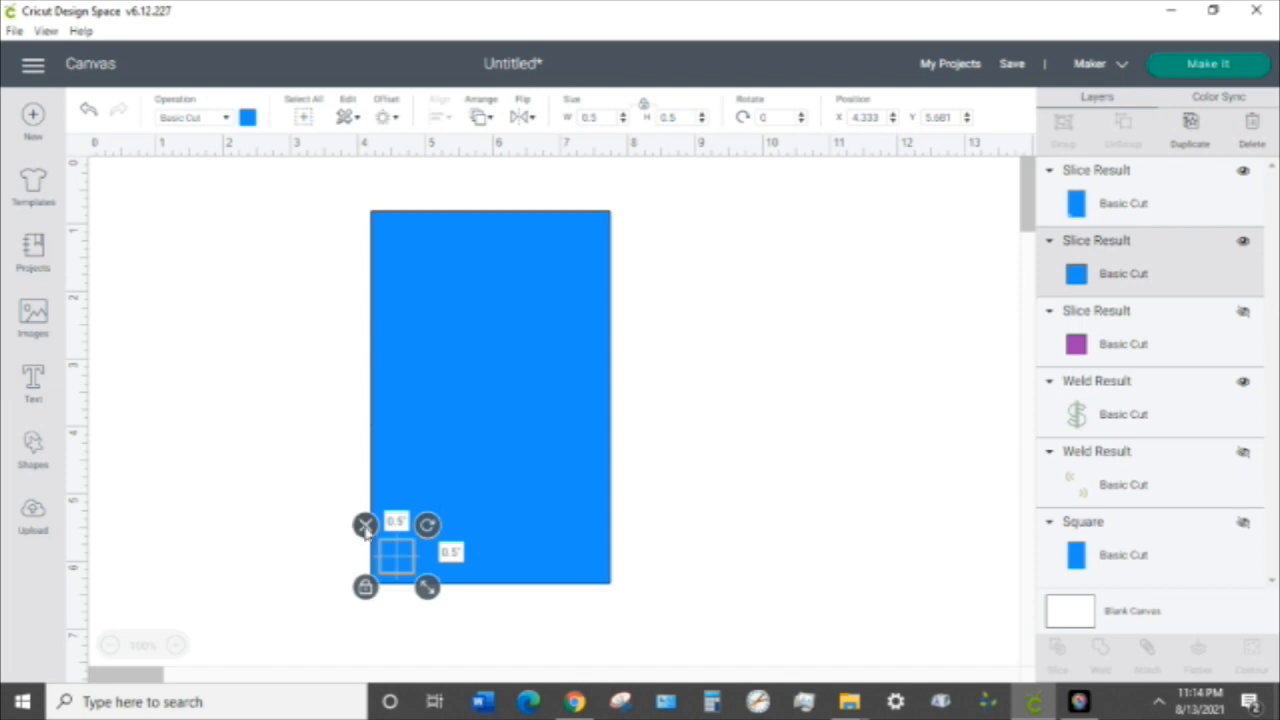
{"action": "left_click", "coordinate": [365, 525]}
- Send the sliced blue rectangle to the back, behind the green dollar sign
{"action": "left_click", "coordinate": [543, 220]}
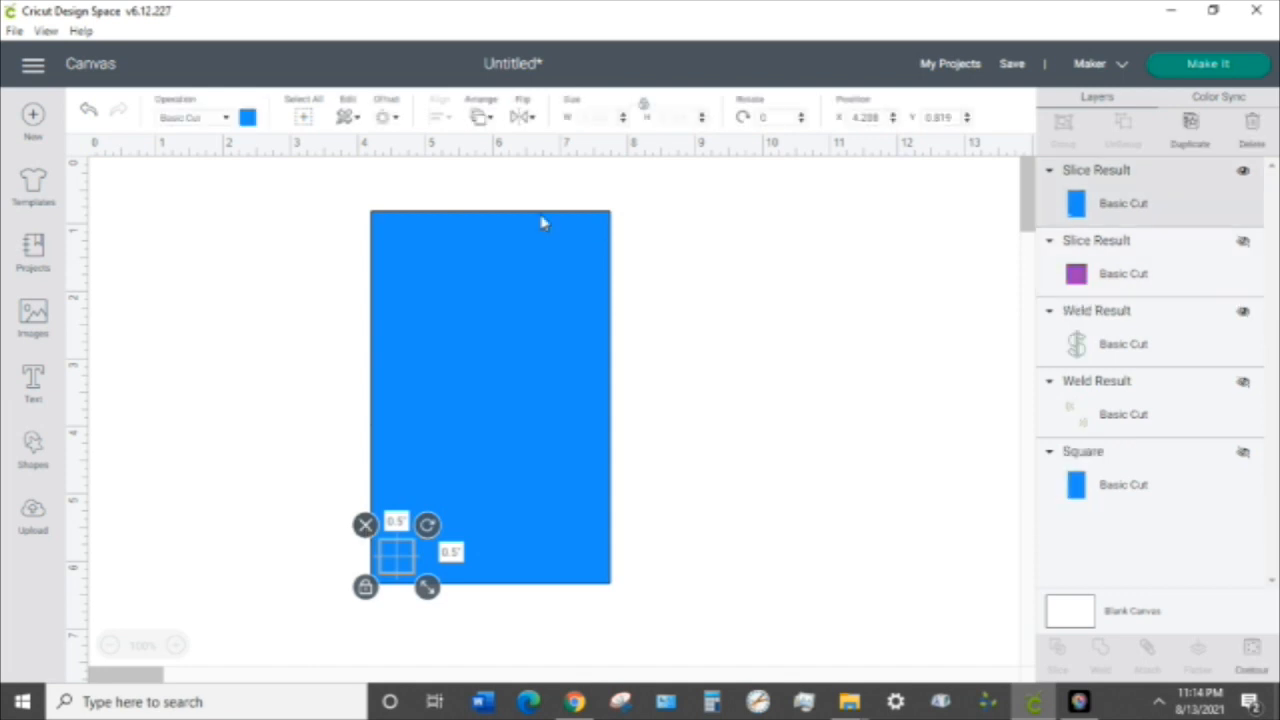
{"action": "left_click", "coordinate": [485, 118]}
{"action": "left_click", "coordinate": [533, 145]}
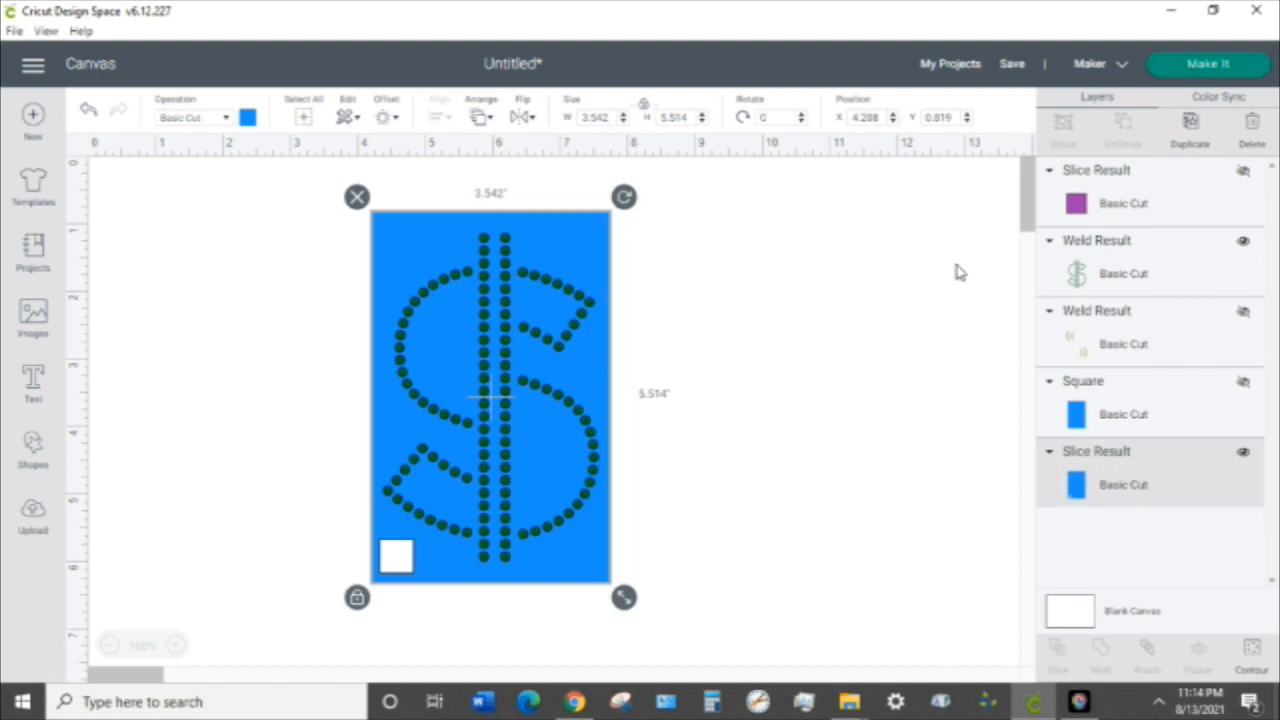
- Slice the green dollar sign dots out of the blue rectangle with the corner cutout, declining Sticky Keys
{"action": "left_click", "coordinate": [1138, 262], "text": "shift"}
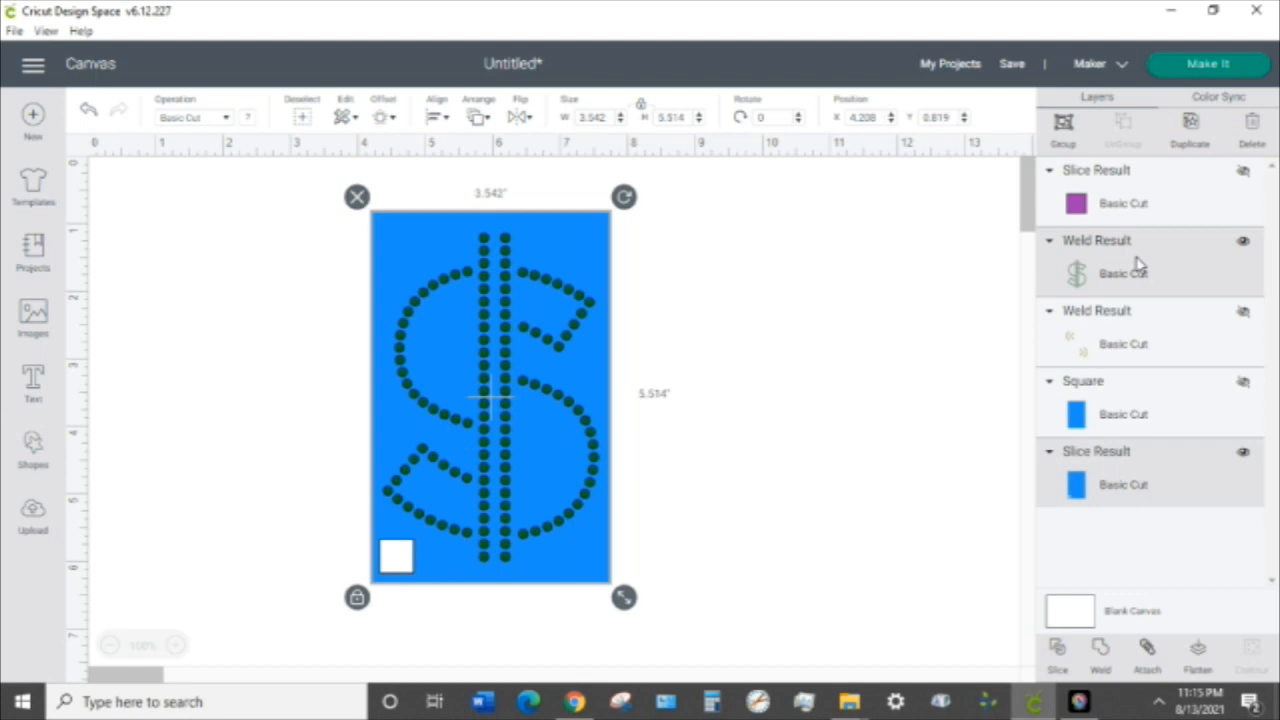
{"action": "left_click", "coordinate": [1138, 262]}
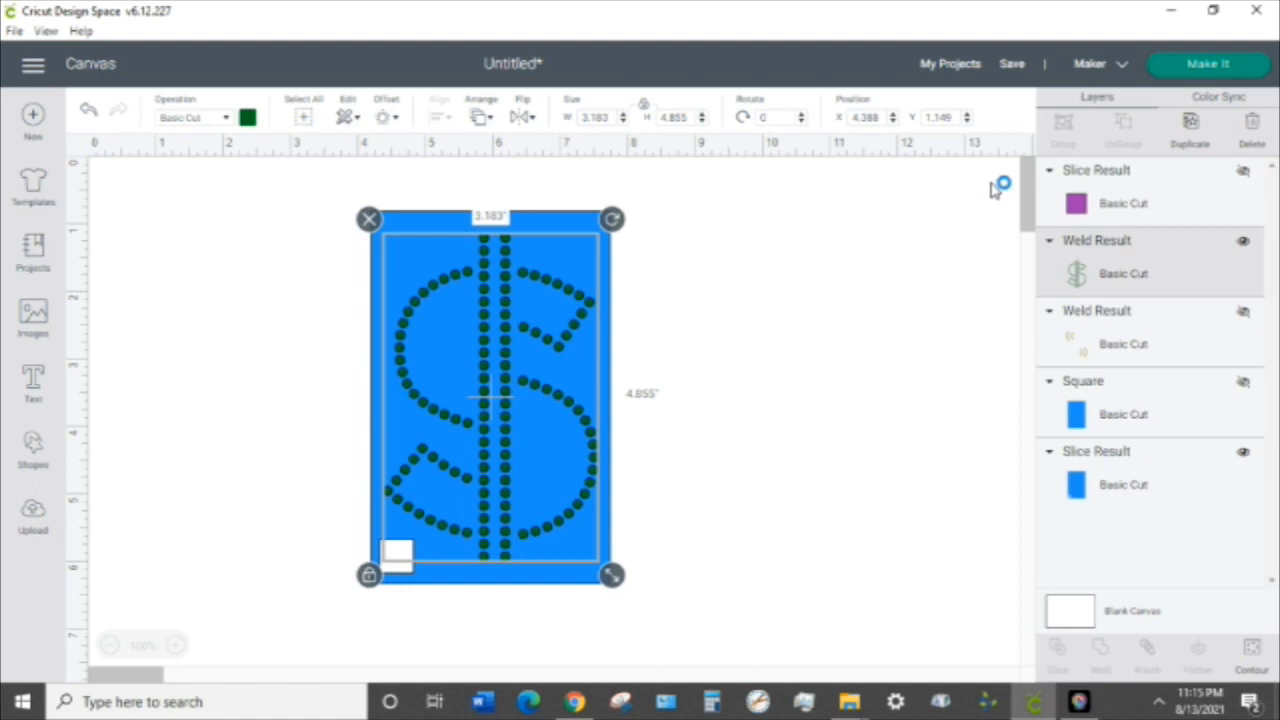
{"action": "left_click", "coordinate": [995, 190]}
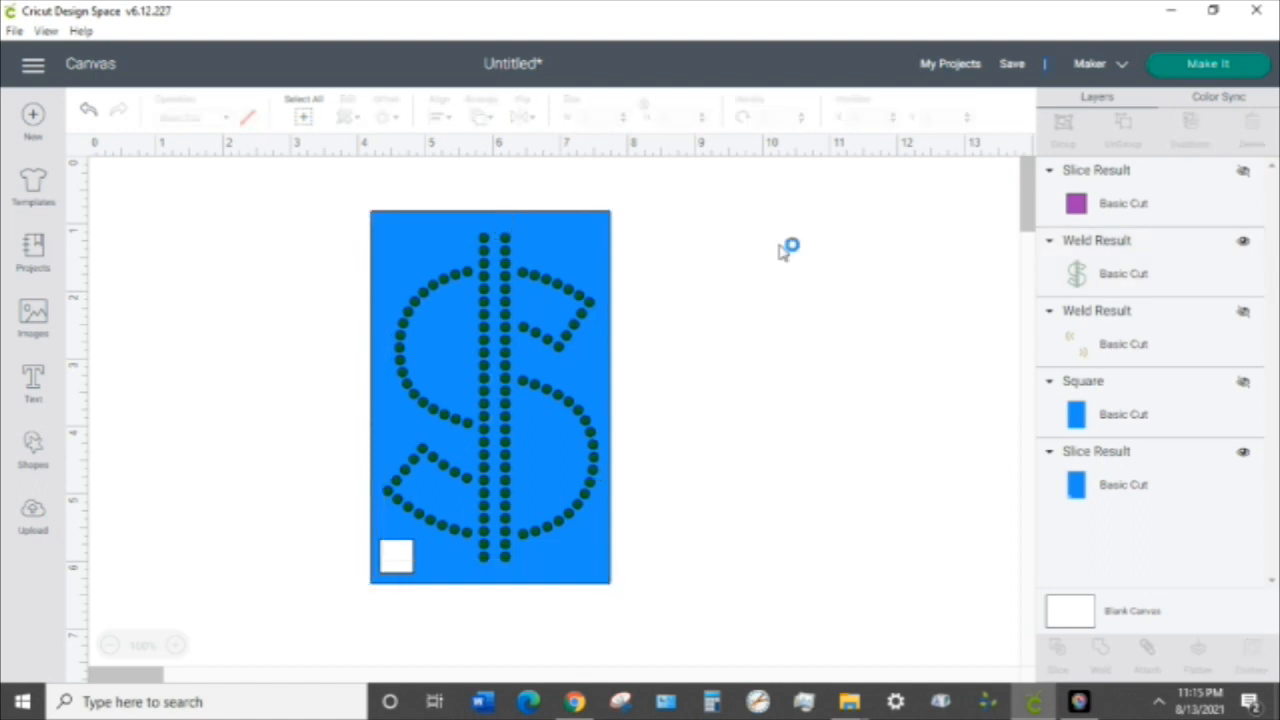
{"action": "left_click", "coordinate": [508, 287]}
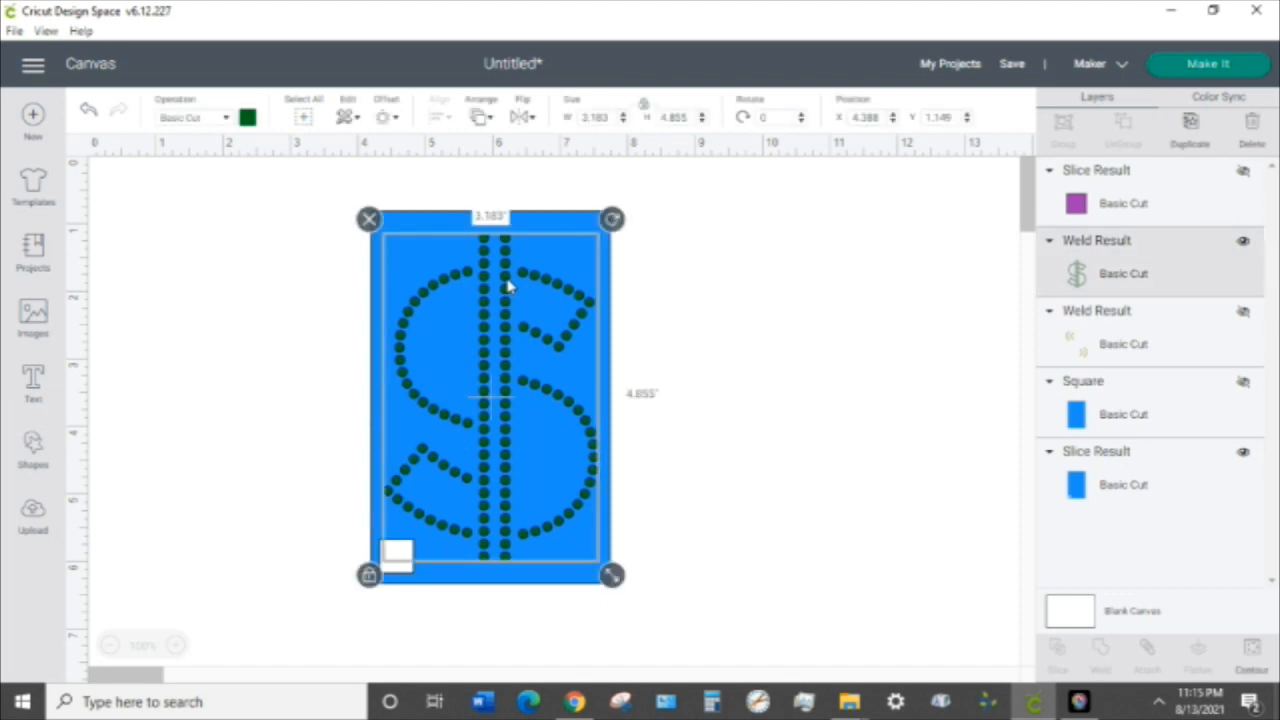
{"action": "left_click", "coordinate": [546, 228], "text": "shift"}
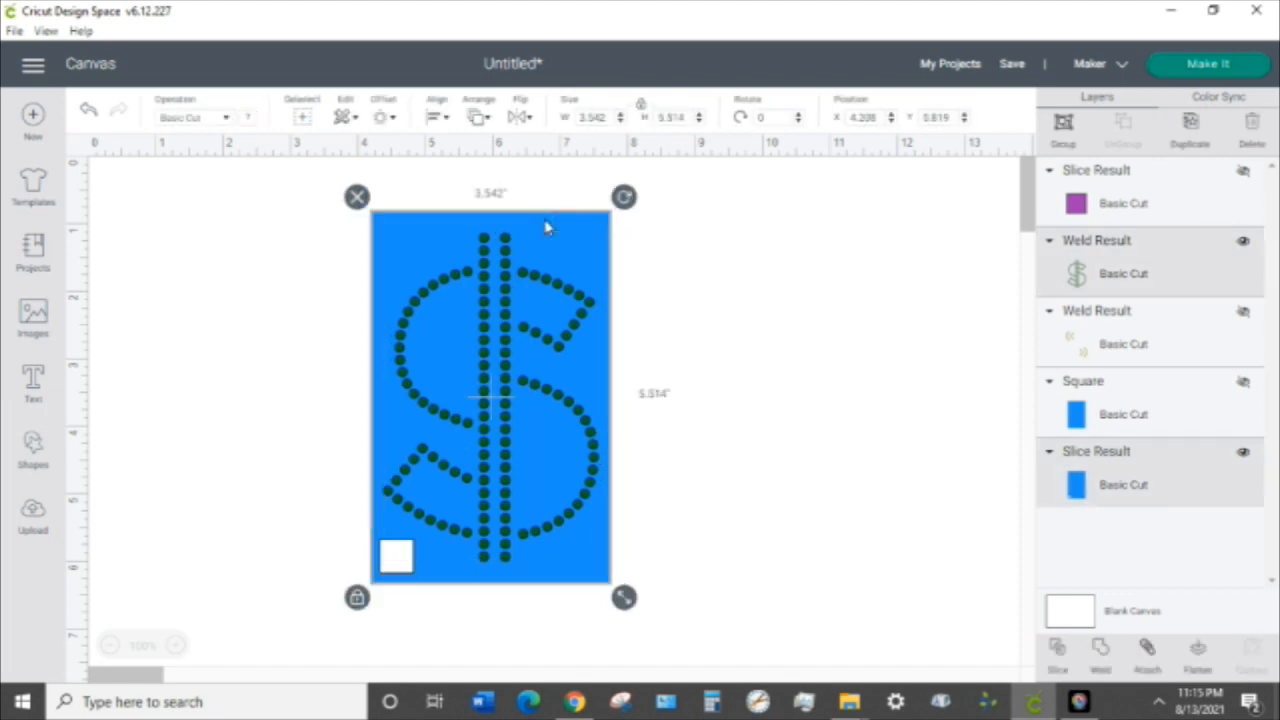
{"action": "key", "text": "shift"}
{"action": "key", "text": "shift"}
{"action": "key", "text": "shift"}
{"action": "key", "text": "shift"}
{"action": "key", "text": "shift"}
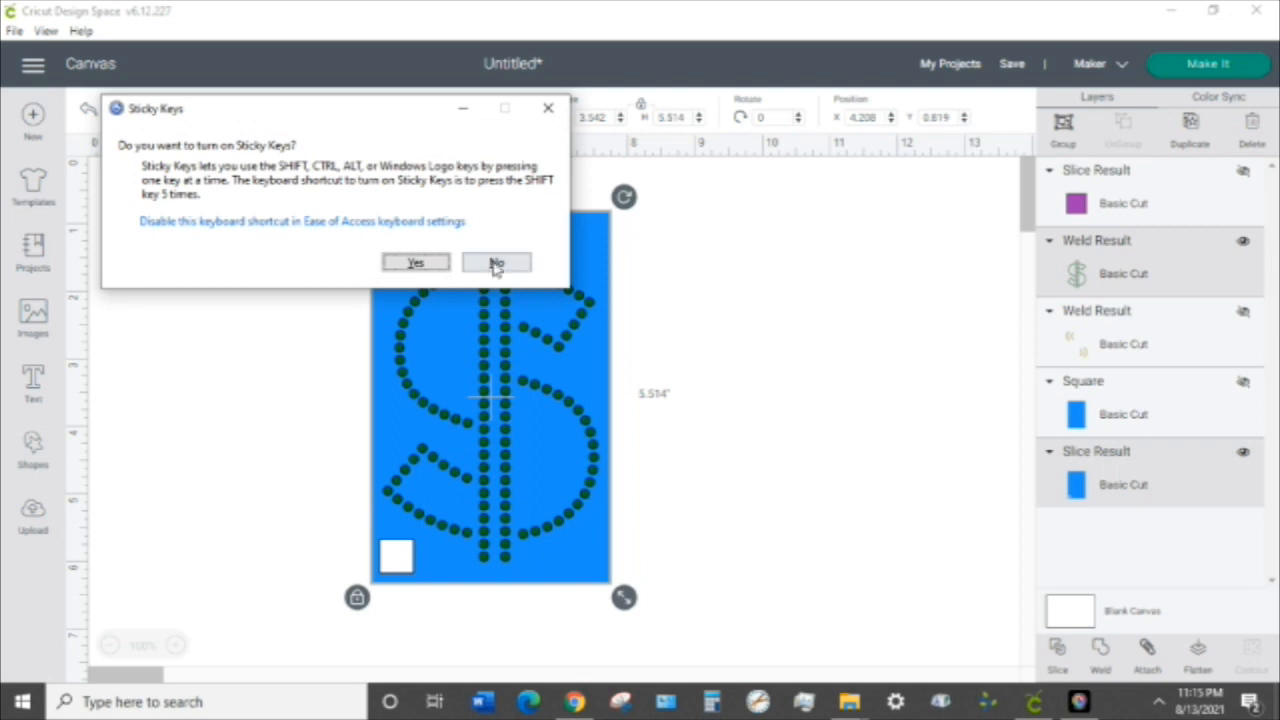
{"action": "left_click", "coordinate": [496, 264]}
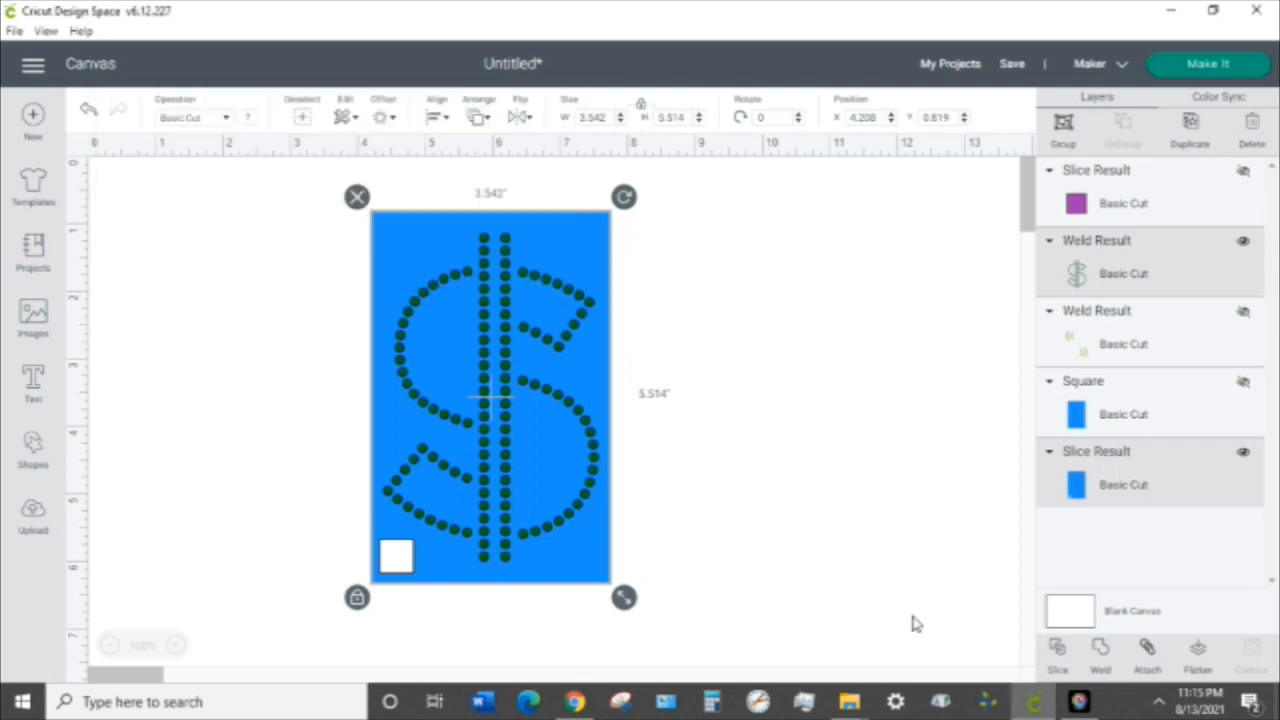
{"action": "left_click", "coordinate": [1062, 650]}
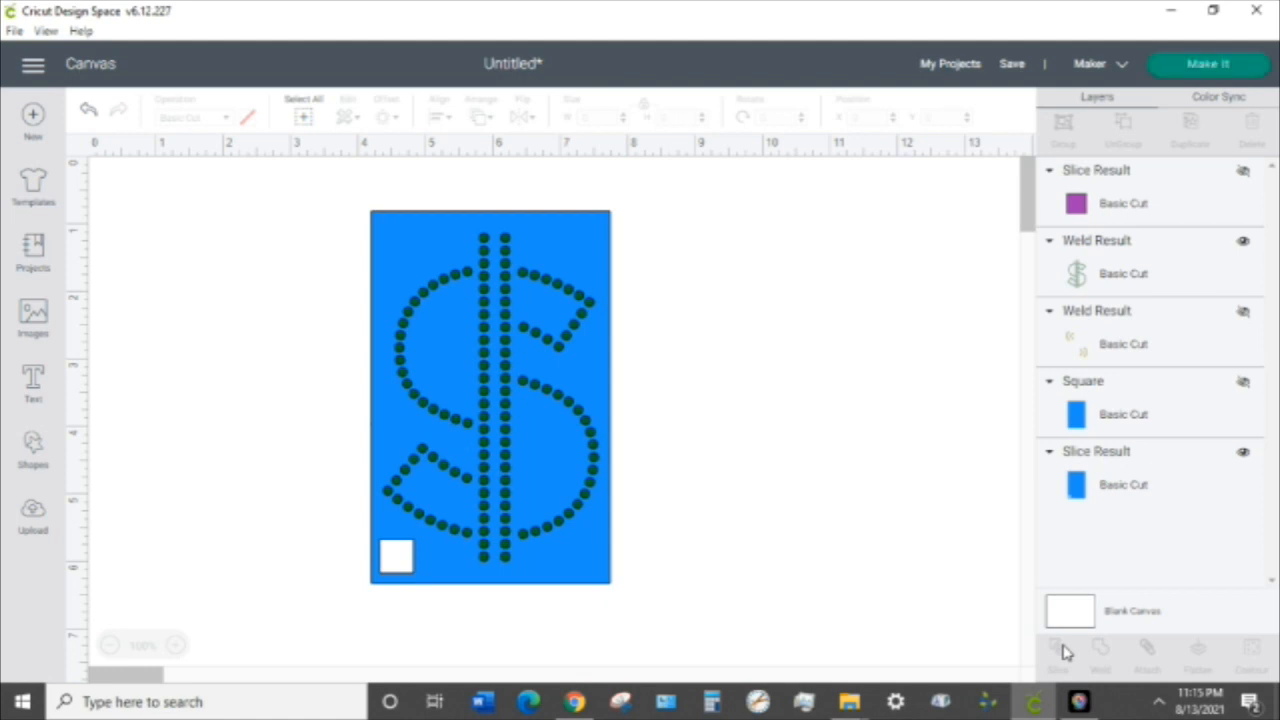
- Hide the sliced dollar sign rectangle and show the purple square, the yellow arcs and the second blue rectangle
{"action": "left_click", "coordinate": [1244, 176]}
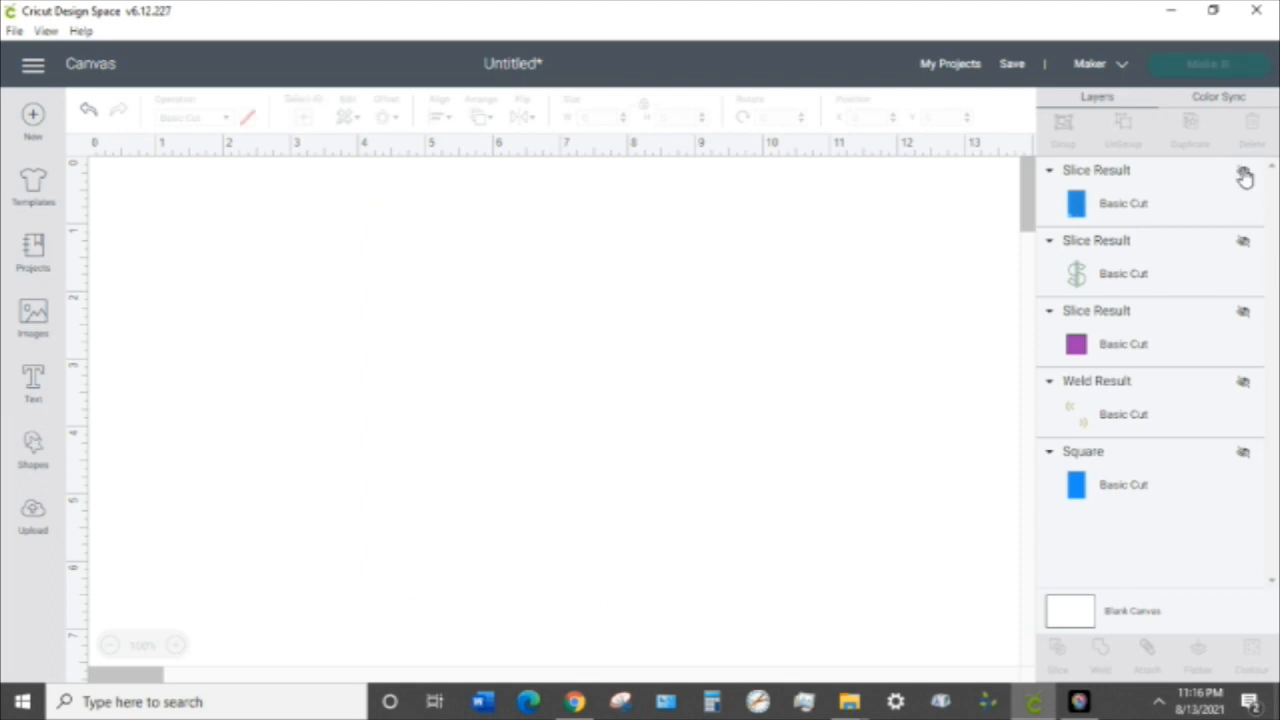
{"action": "left_click", "coordinate": [1244, 314]}
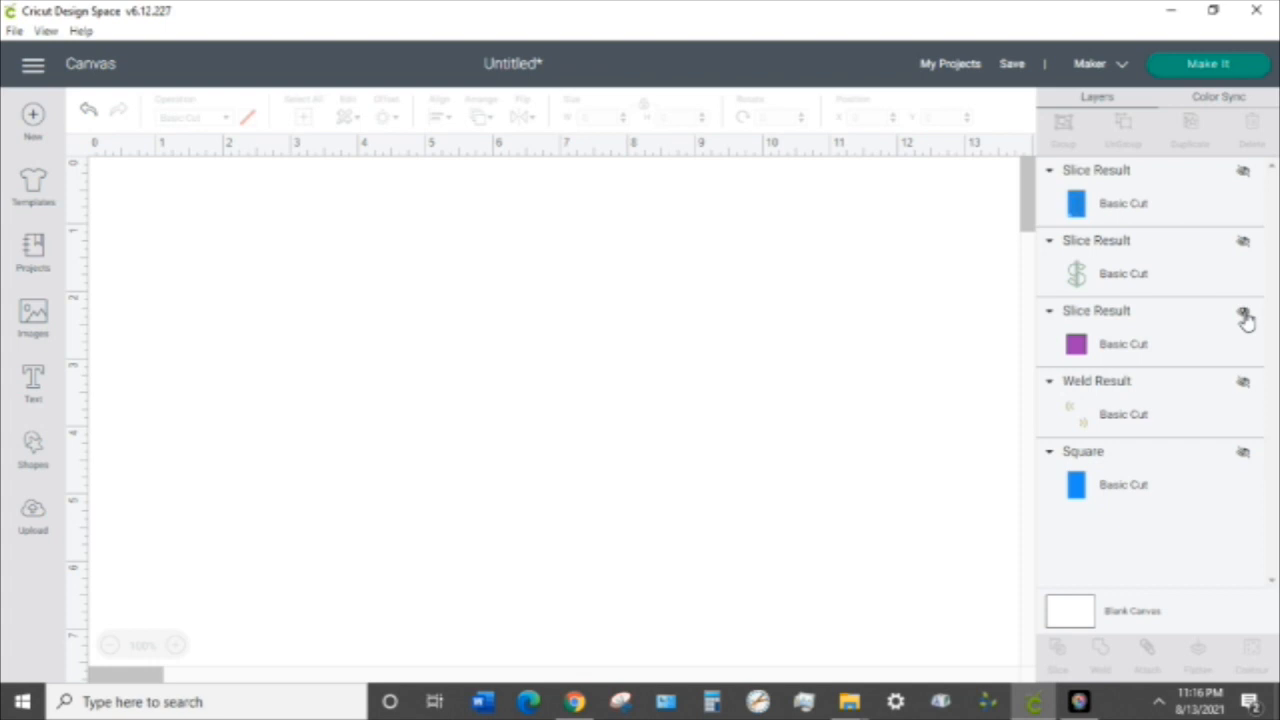
{"action": "left_click", "coordinate": [1244, 381]}
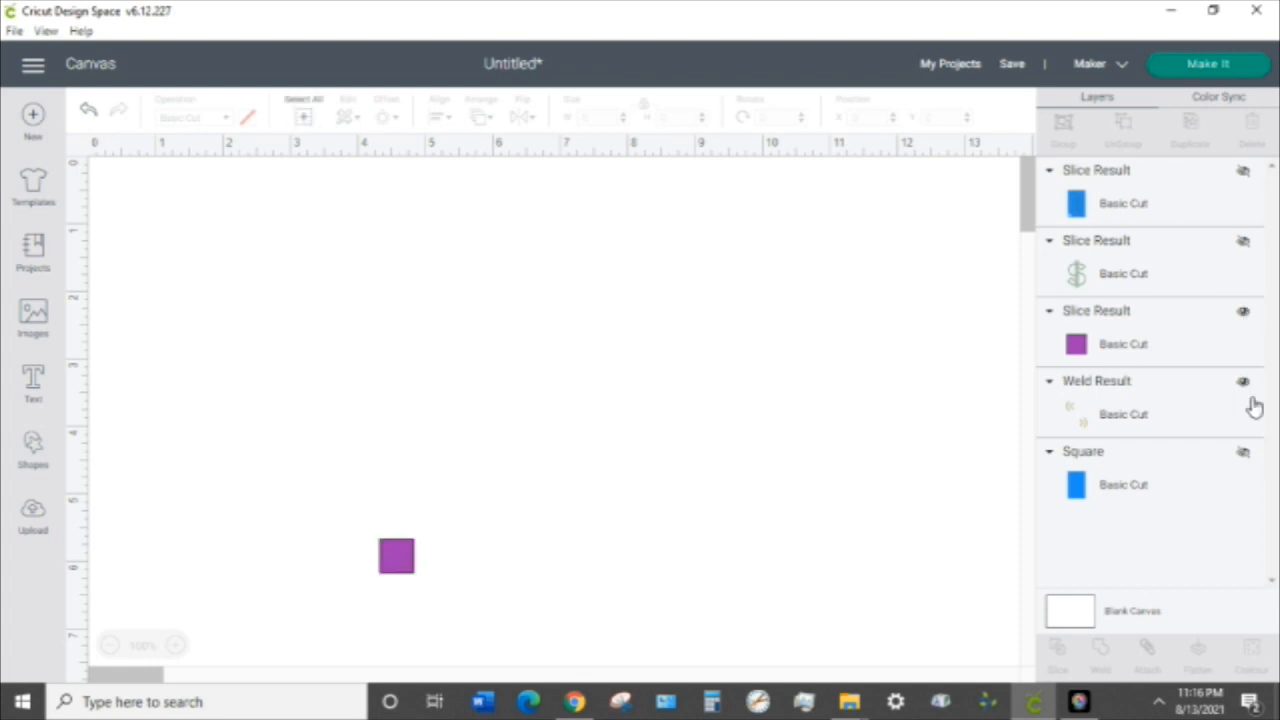
{"action": "left_click", "coordinate": [1244, 454]}
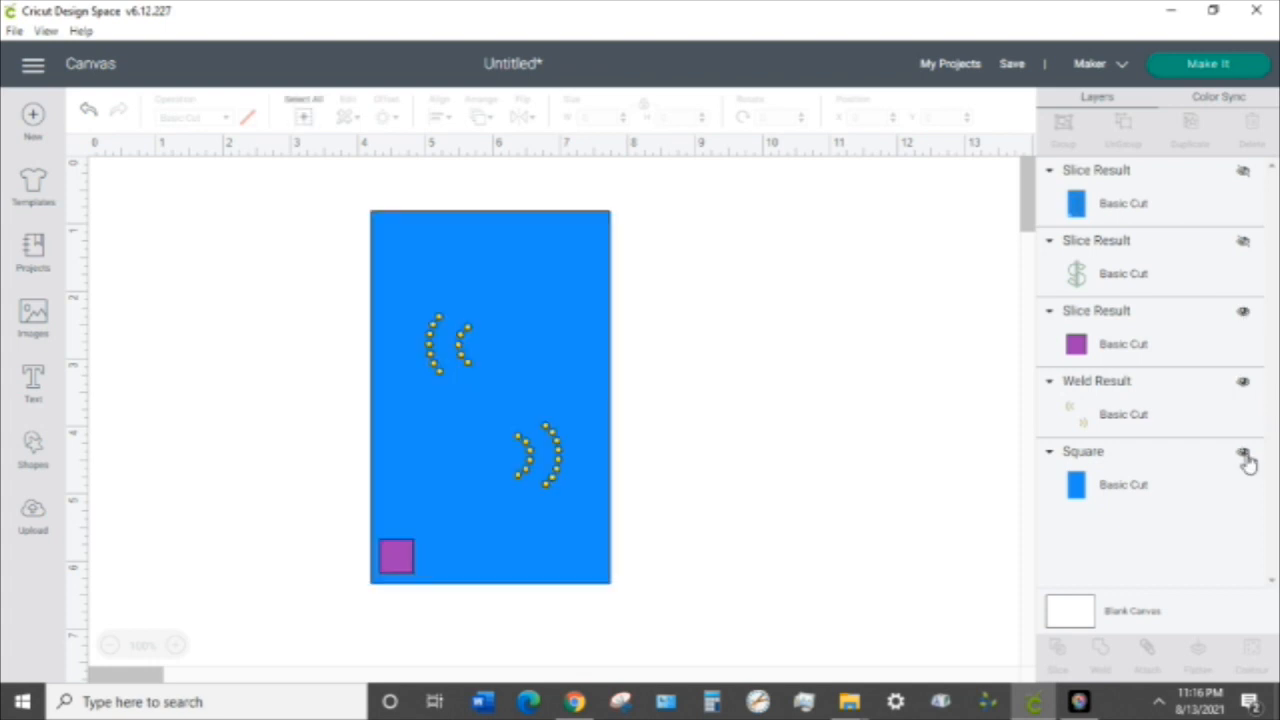
- Slice the purple square out of the lower-left corner of the second blue rectangle
{"action": "left_click", "coordinate": [384, 578]}
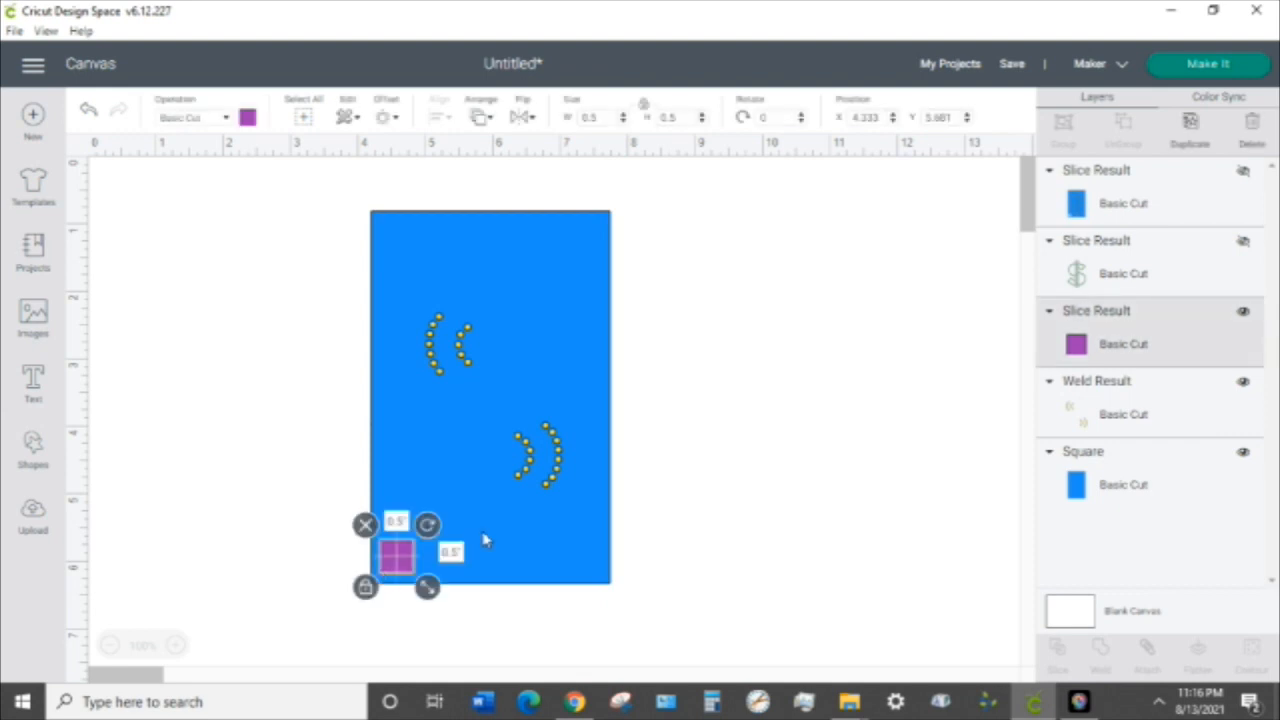
{"action": "left_click", "coordinate": [508, 545], "text": "shift"}
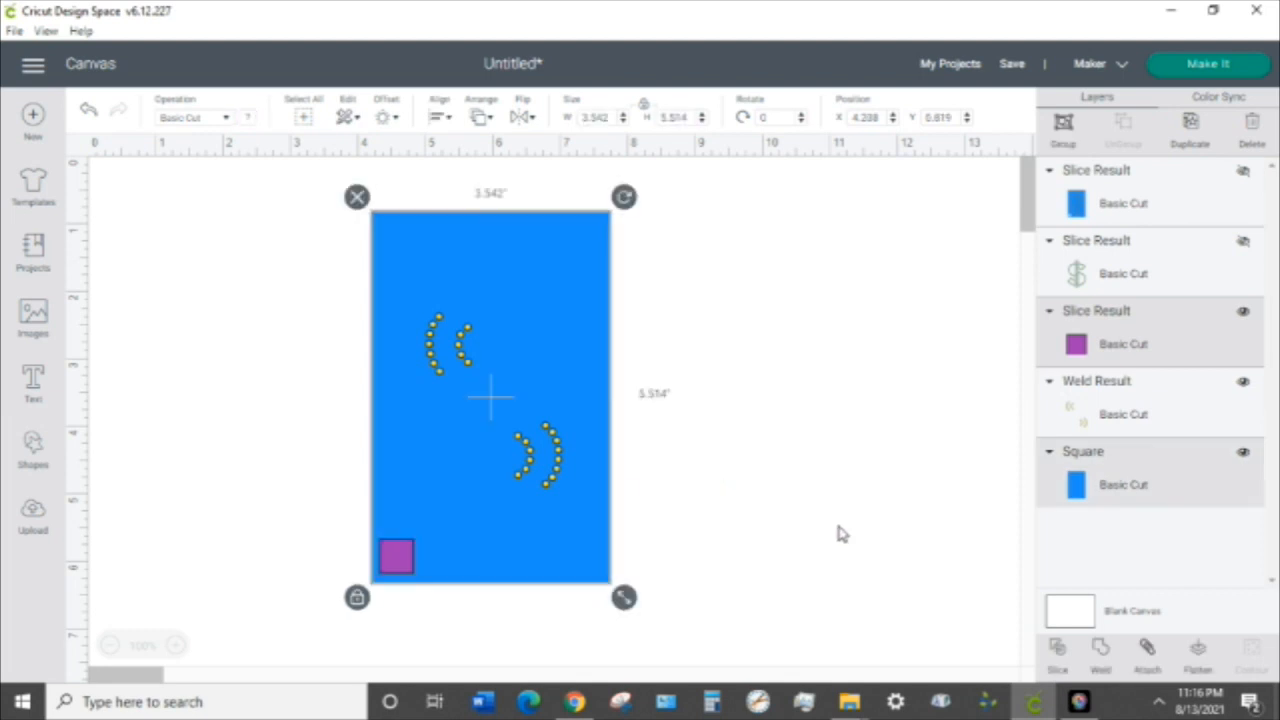
{"action": "left_click", "coordinate": [1059, 660]}
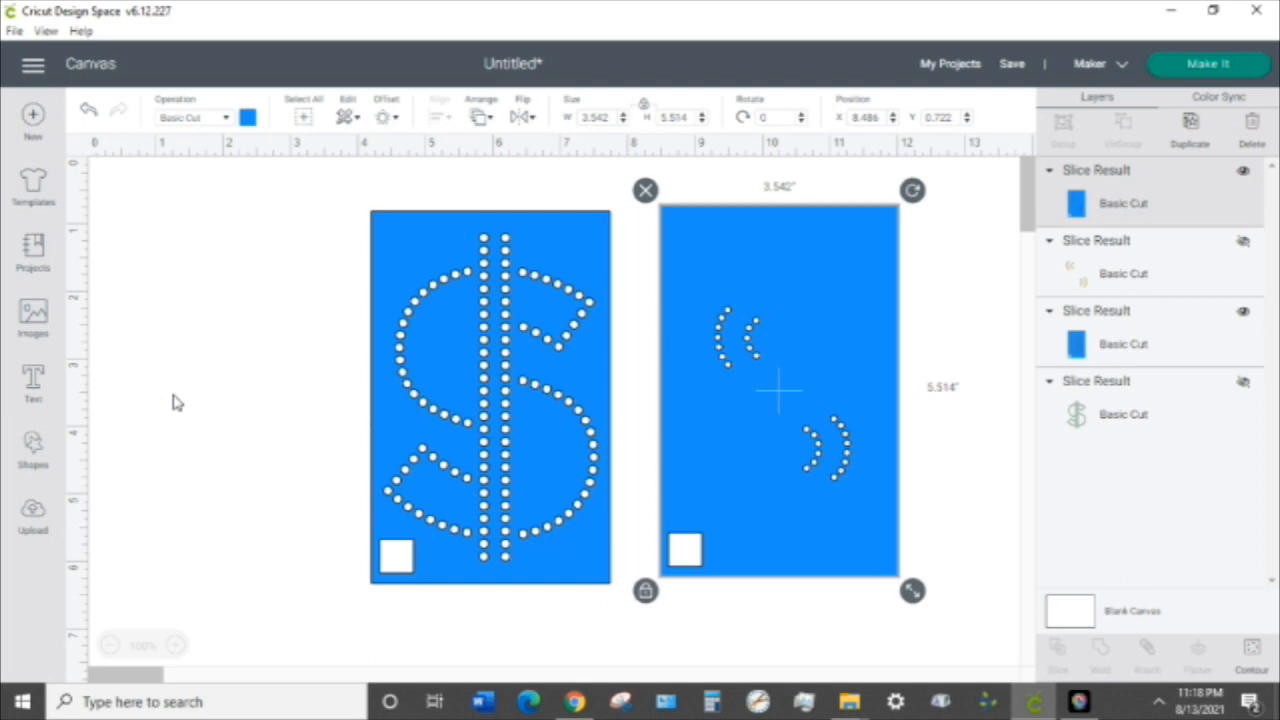
{"action": "left_click", "coordinate": [172, 400]}
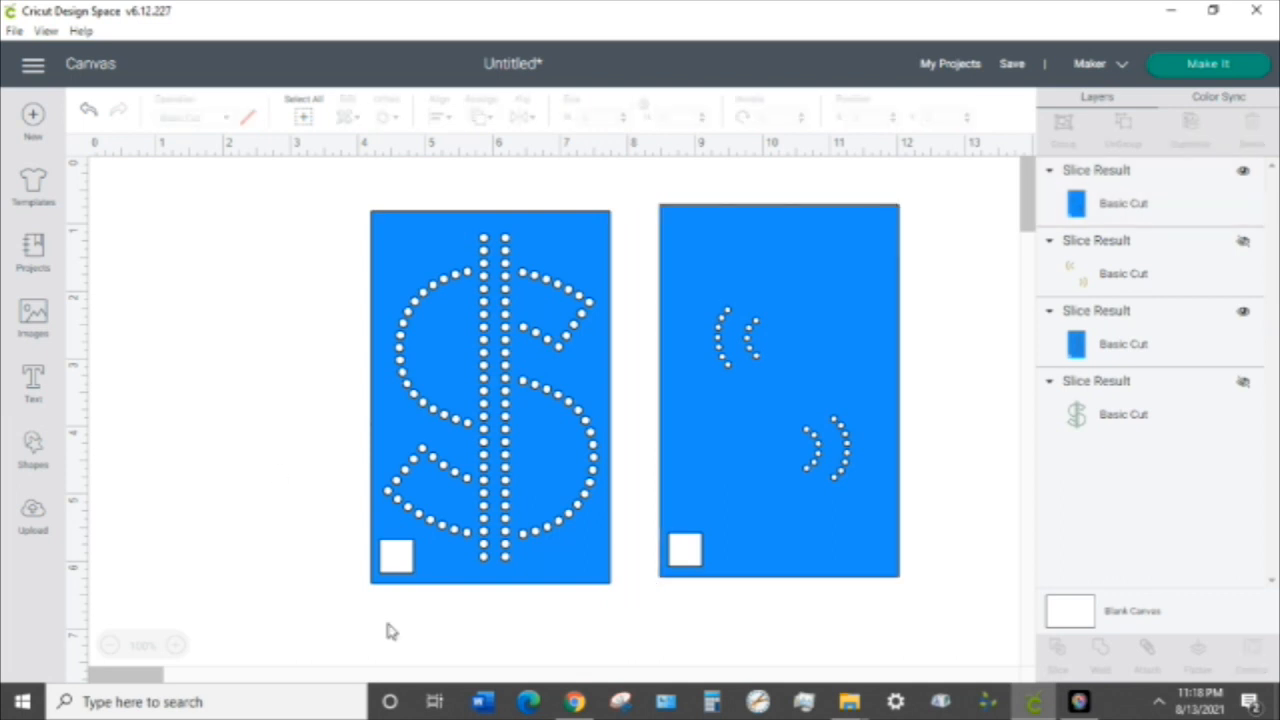